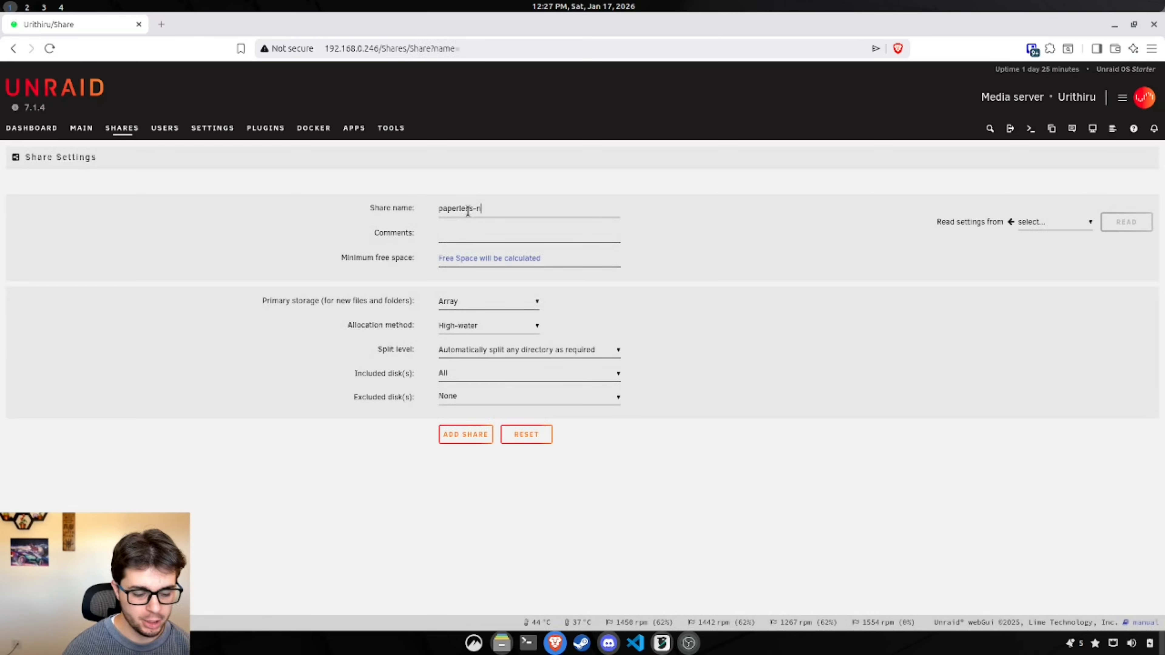
# Step: Add the paperless-ngx-test share with Cache as primary and Array as secondary storage
pyautogui.write('est')
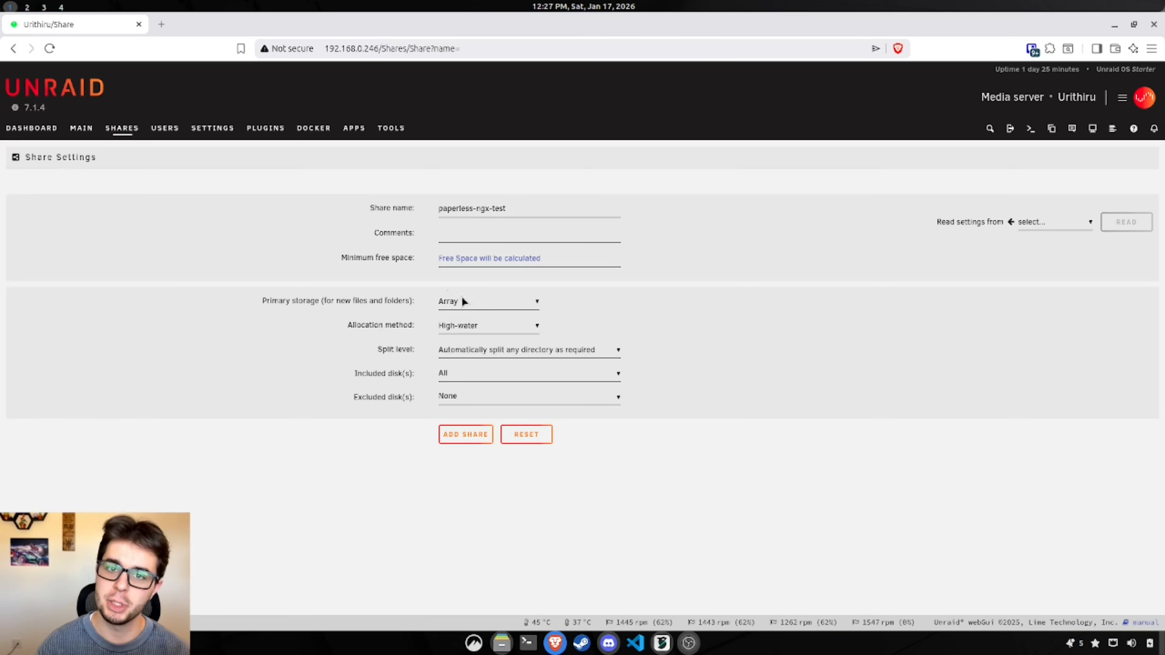
pyautogui.click(482, 306)
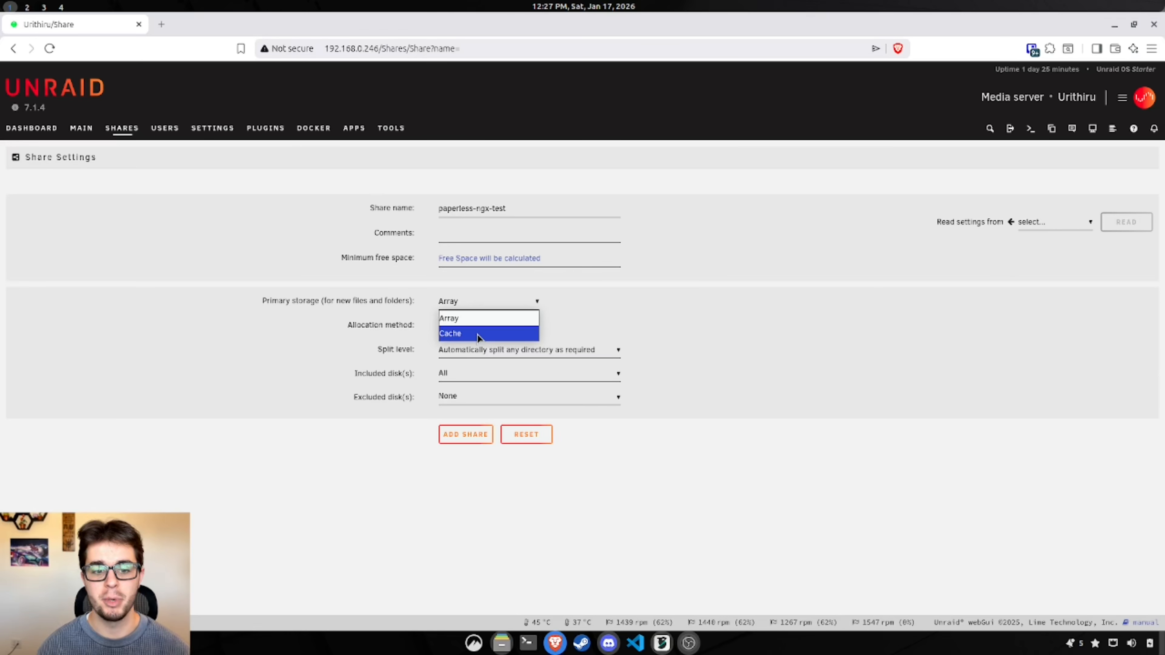
pyautogui.click(478, 335)
pyautogui.click(504, 343)
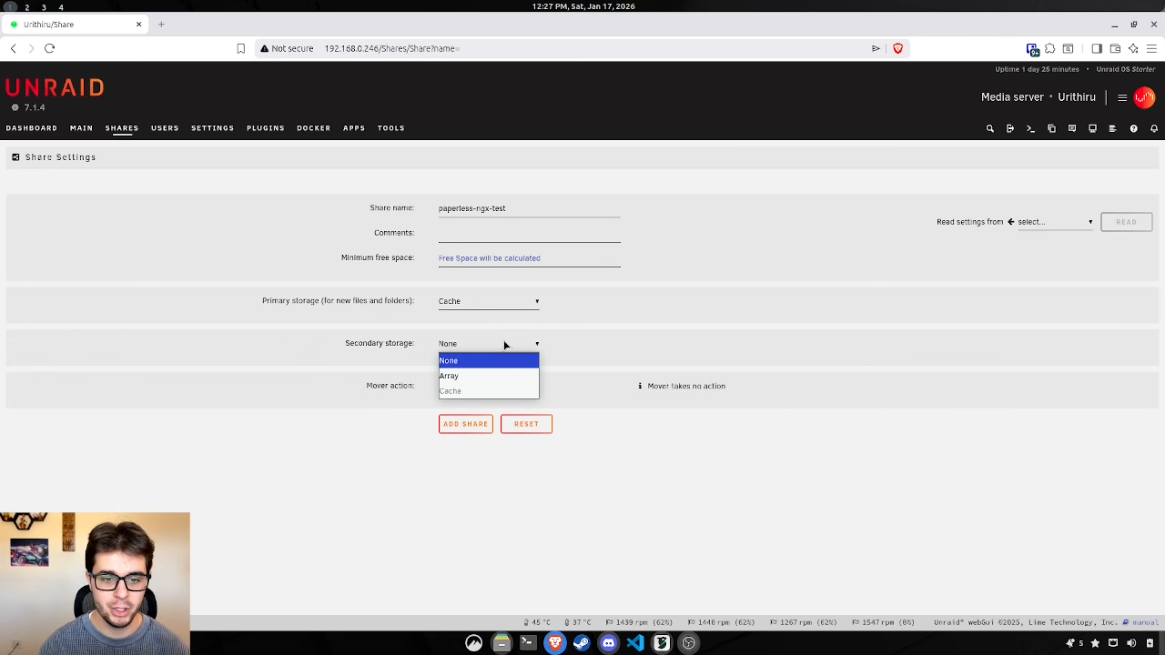
pyautogui.click(481, 376)
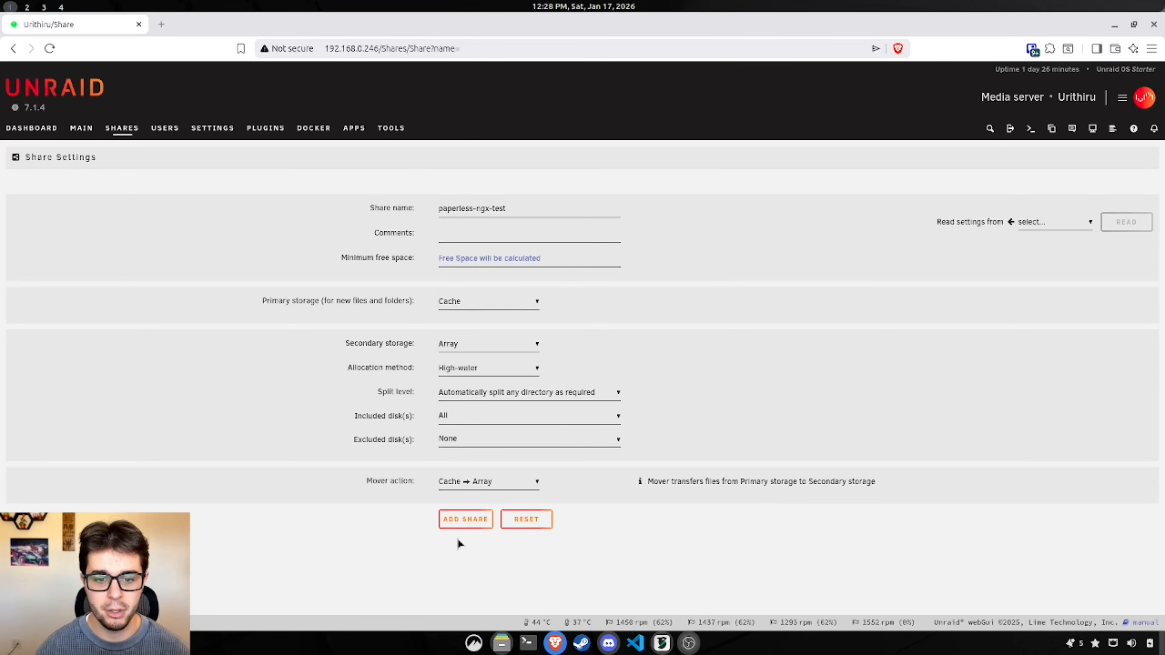
pyautogui.click(464, 523)
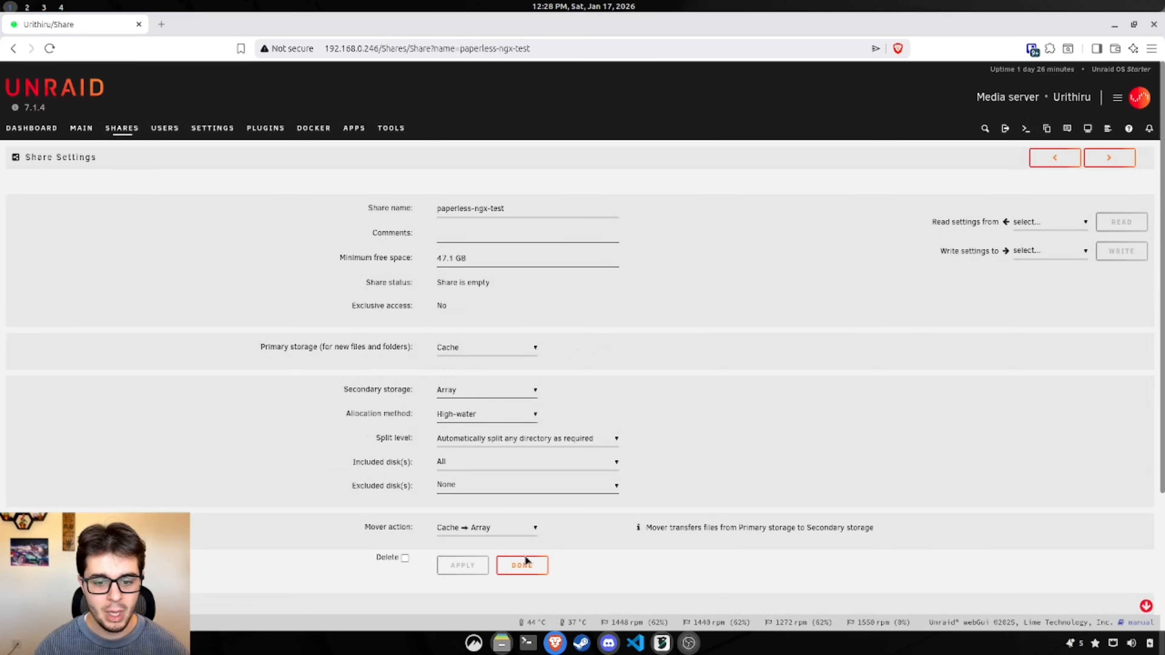
pyautogui.click(526, 561)
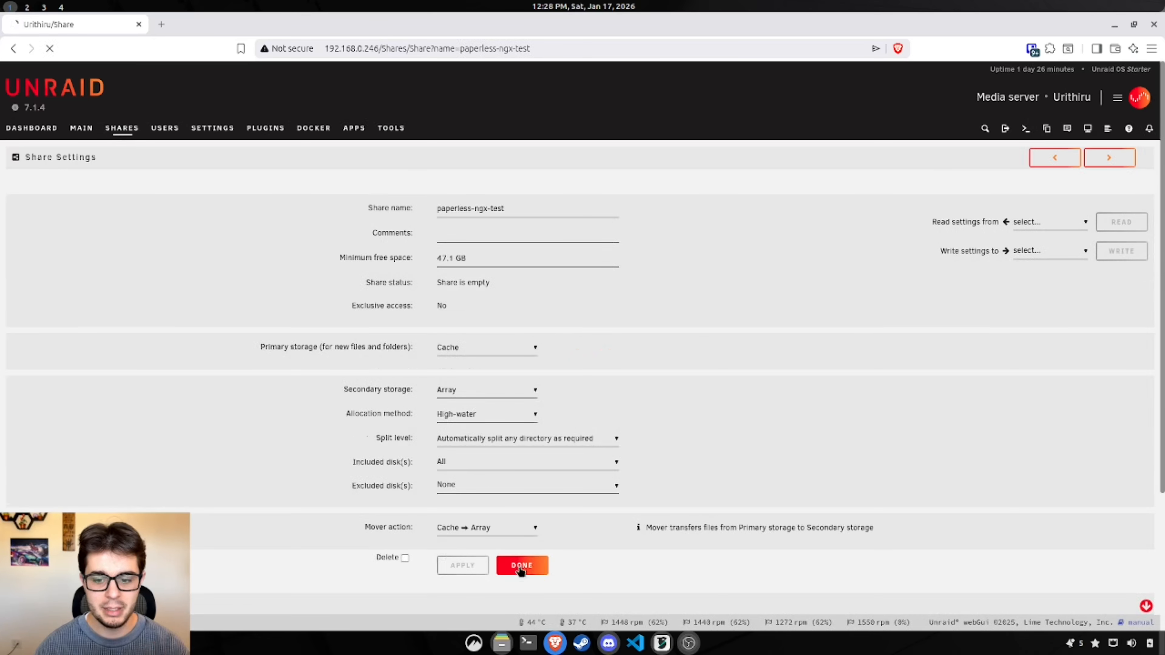
# Step: Create the Consume, Media and Export folders inside the paperless-ngx-test share
pyautogui.click(15, 268)
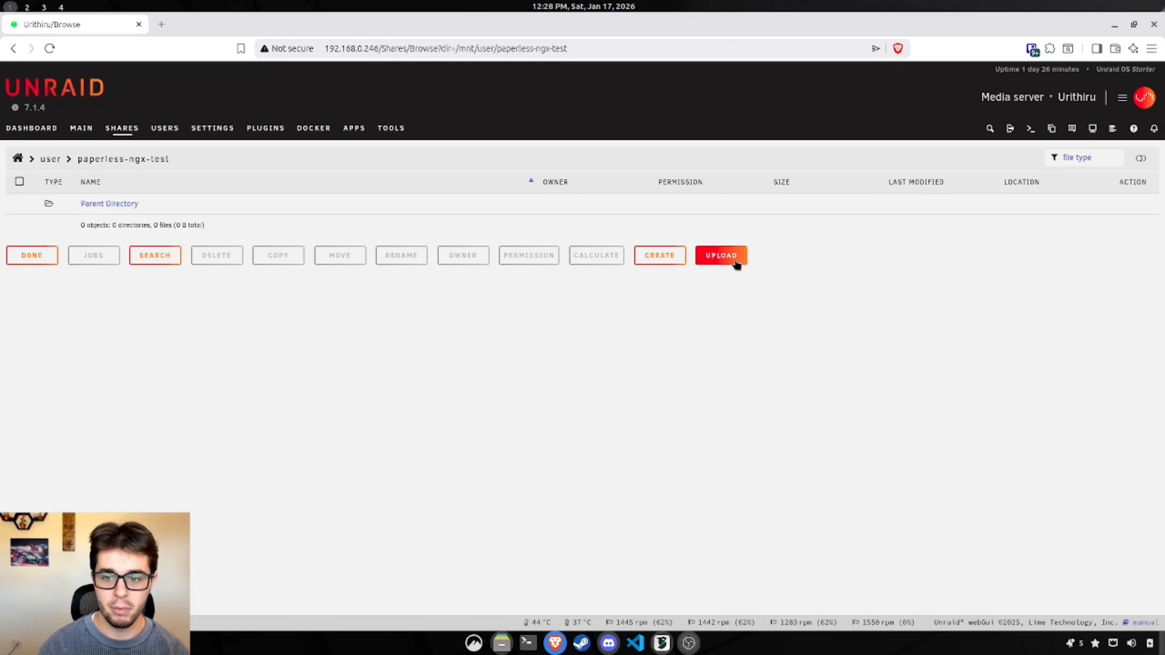
pyautogui.click(647, 264)
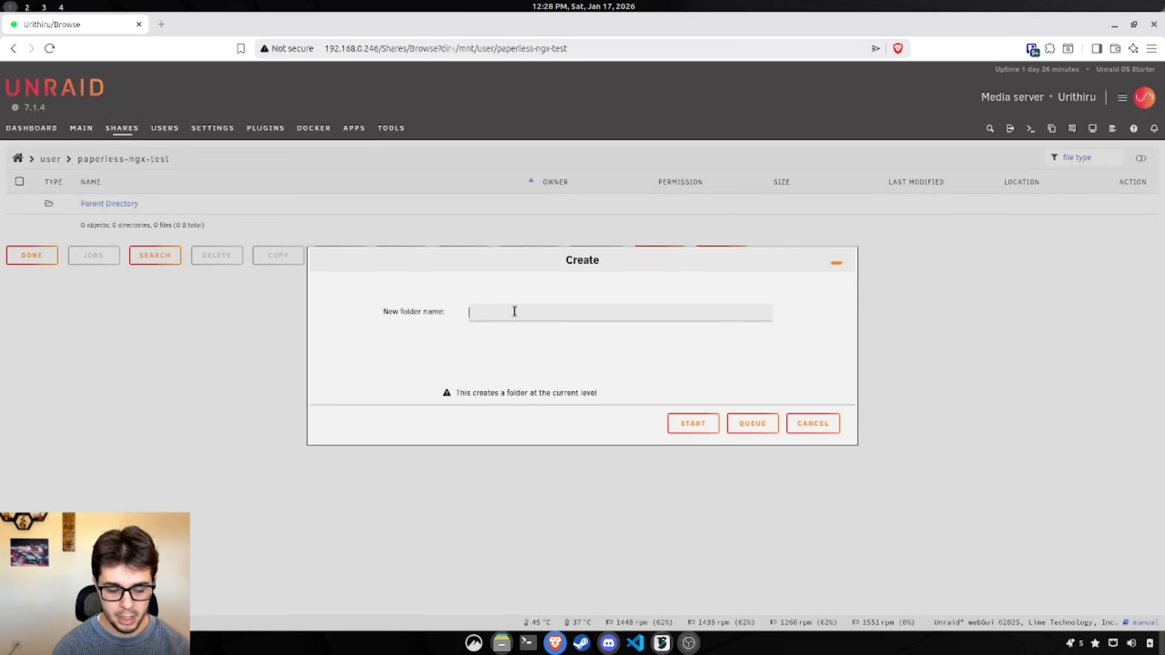
pyautogui.write('Consume')
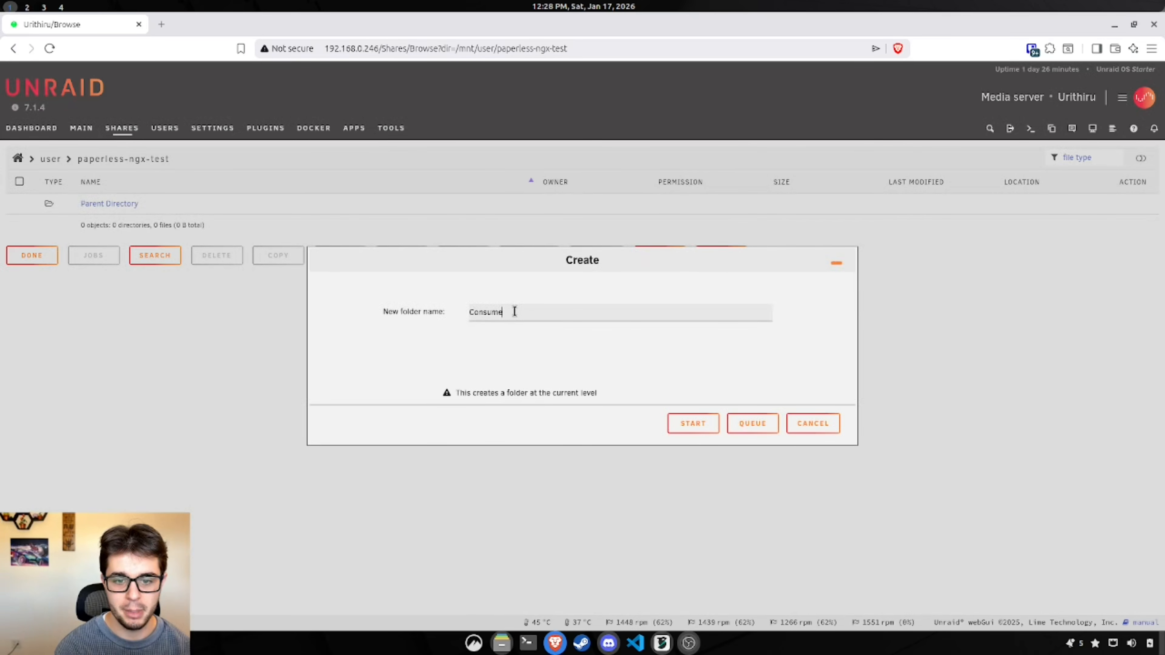
pyautogui.click(702, 423)
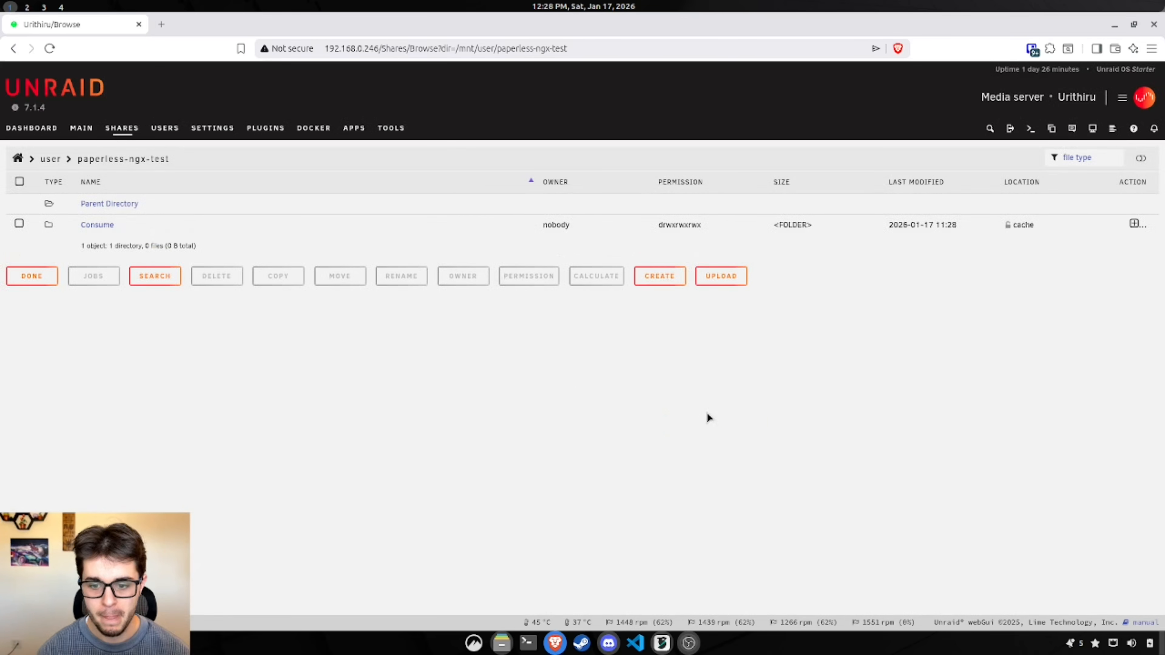
pyautogui.click(651, 281)
pyautogui.write('Media')
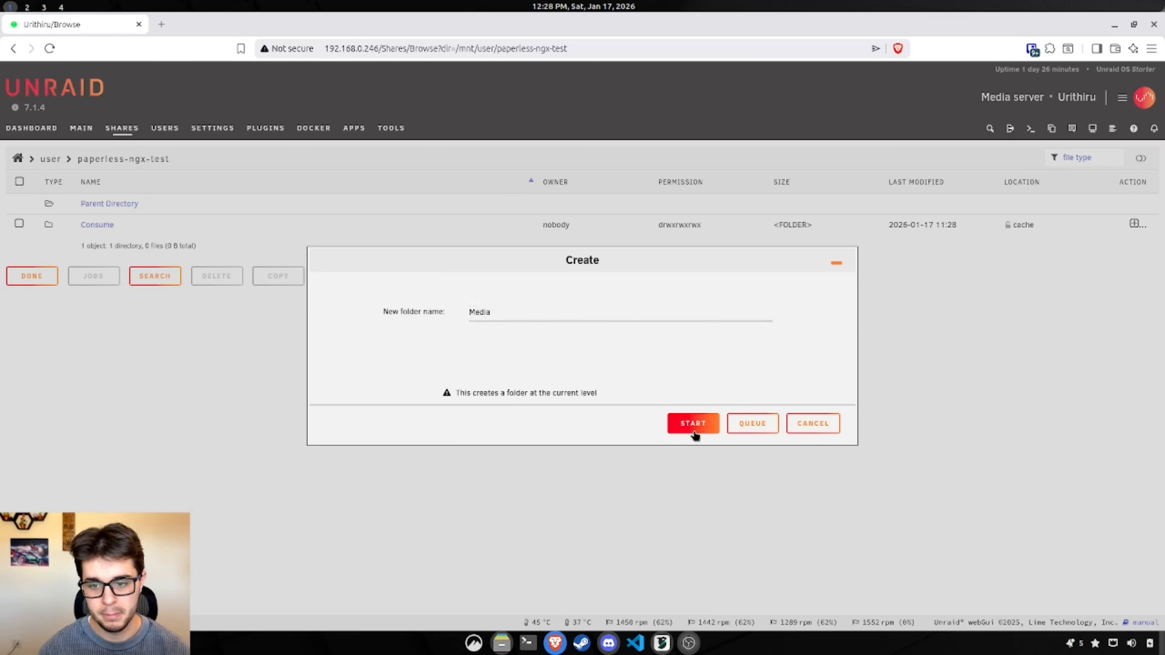
pyautogui.click(693, 423)
pyautogui.click(631, 299)
pyautogui.write('Export')
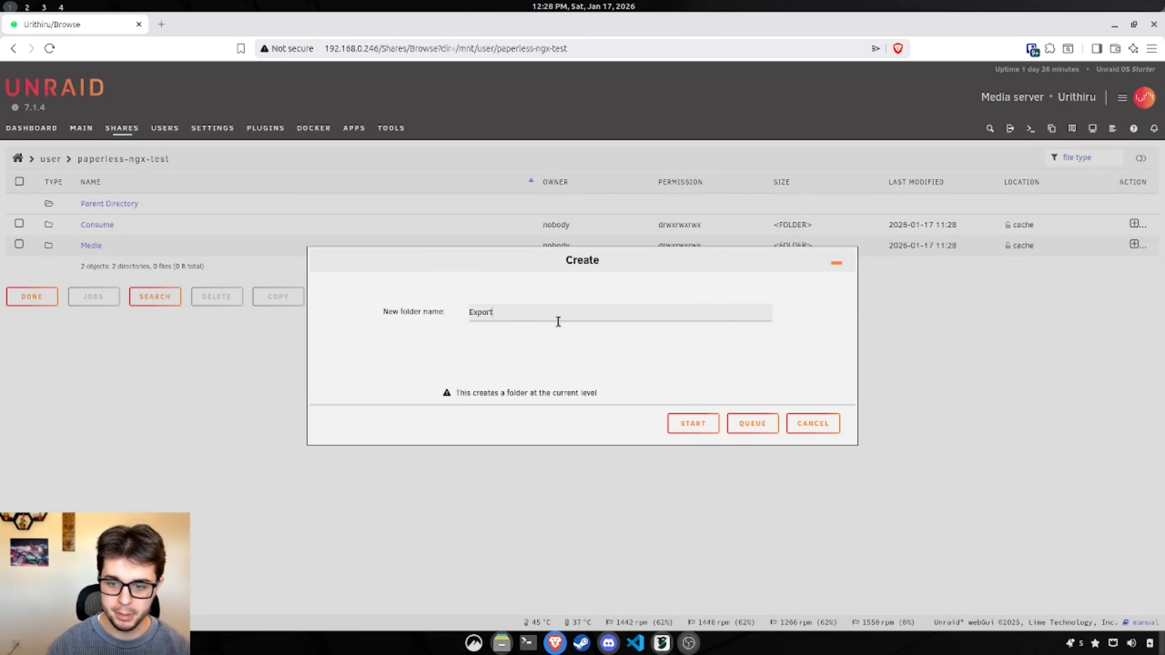
pyautogui.click(690, 423)
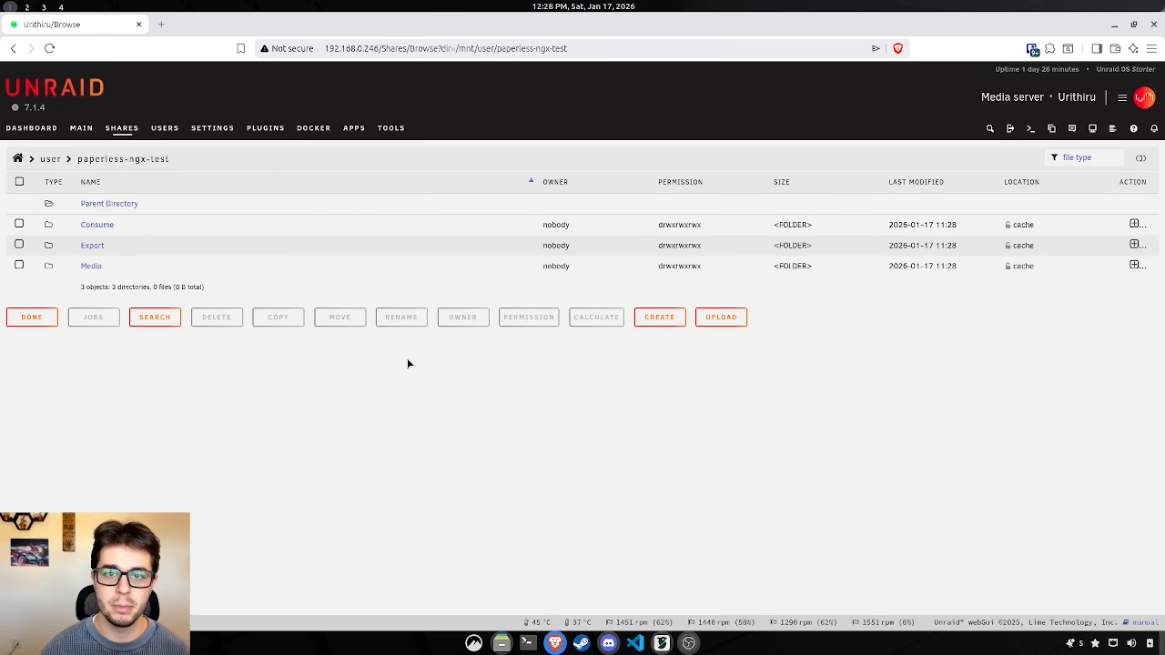
pyautogui.click(354, 131)
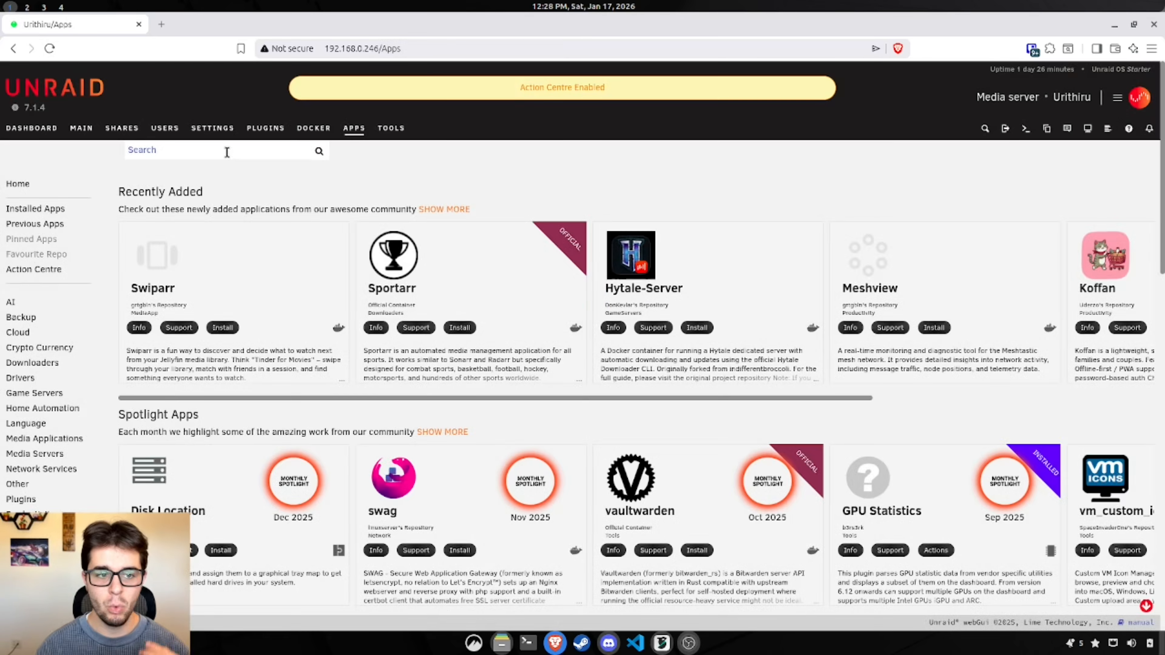
# Step: Search the apps for redis and install the official Redis app, accepting the ports-in-use warning
pyautogui.write('redis')
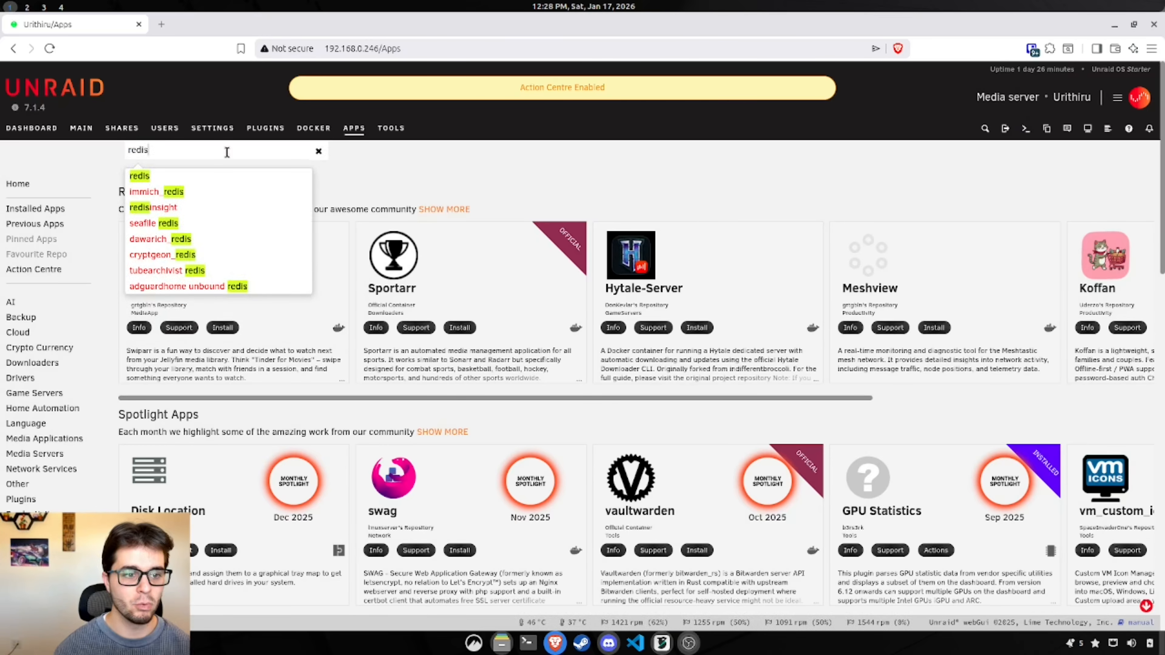
pyautogui.click(178, 182)
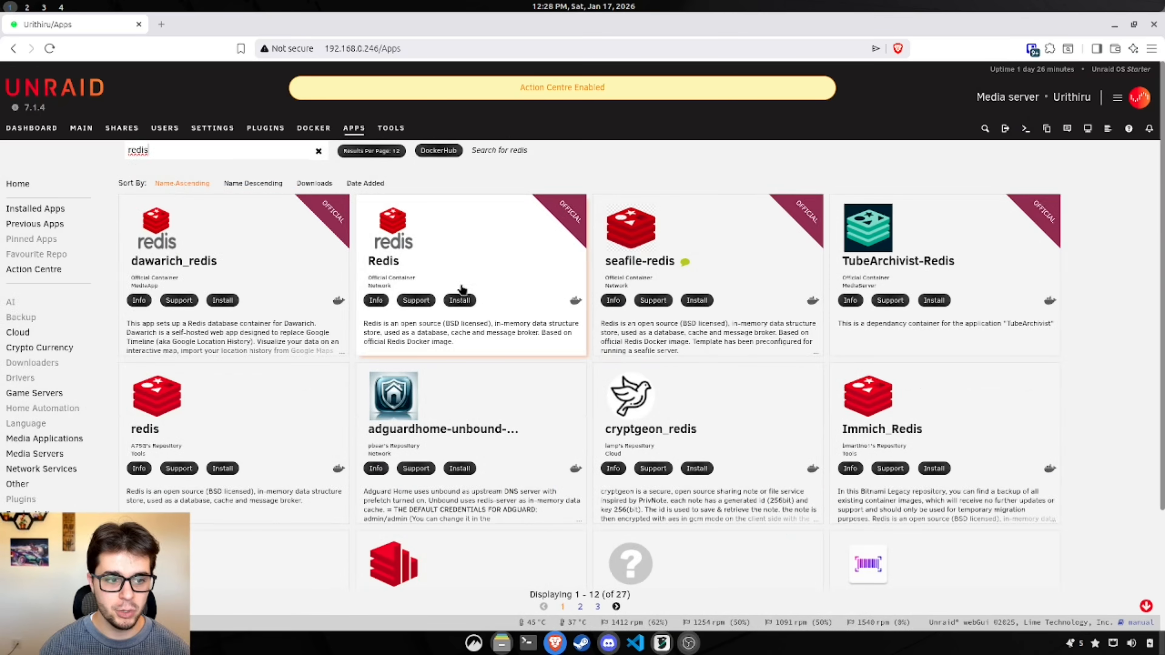
pyautogui.click(471, 263)
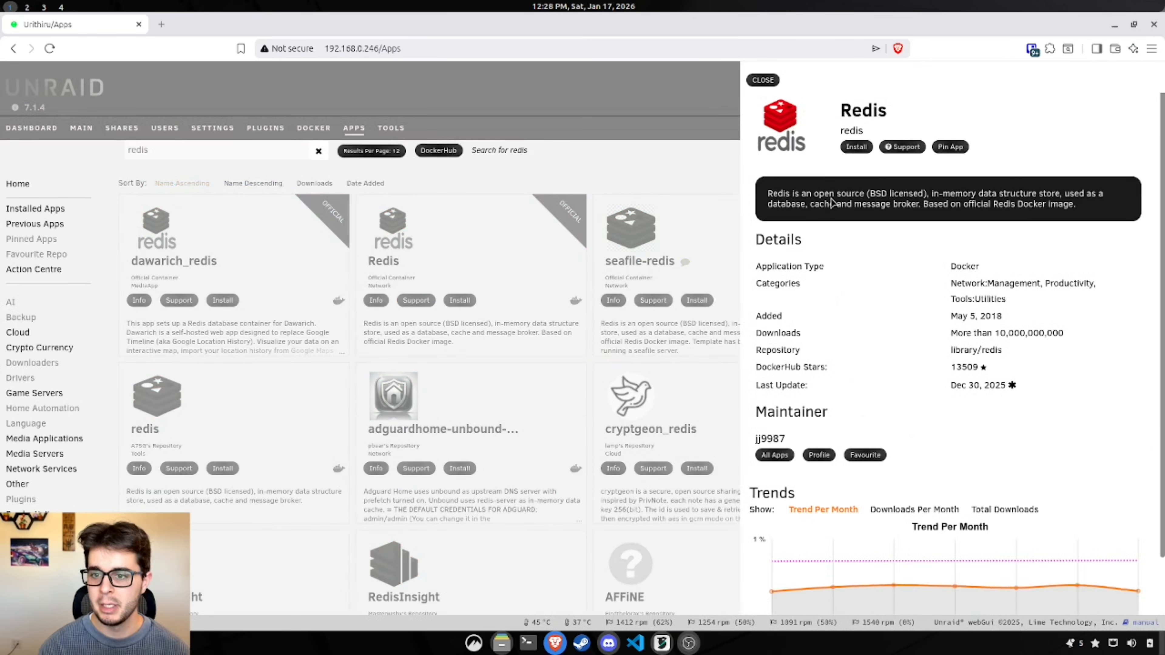
pyautogui.click(857, 148)
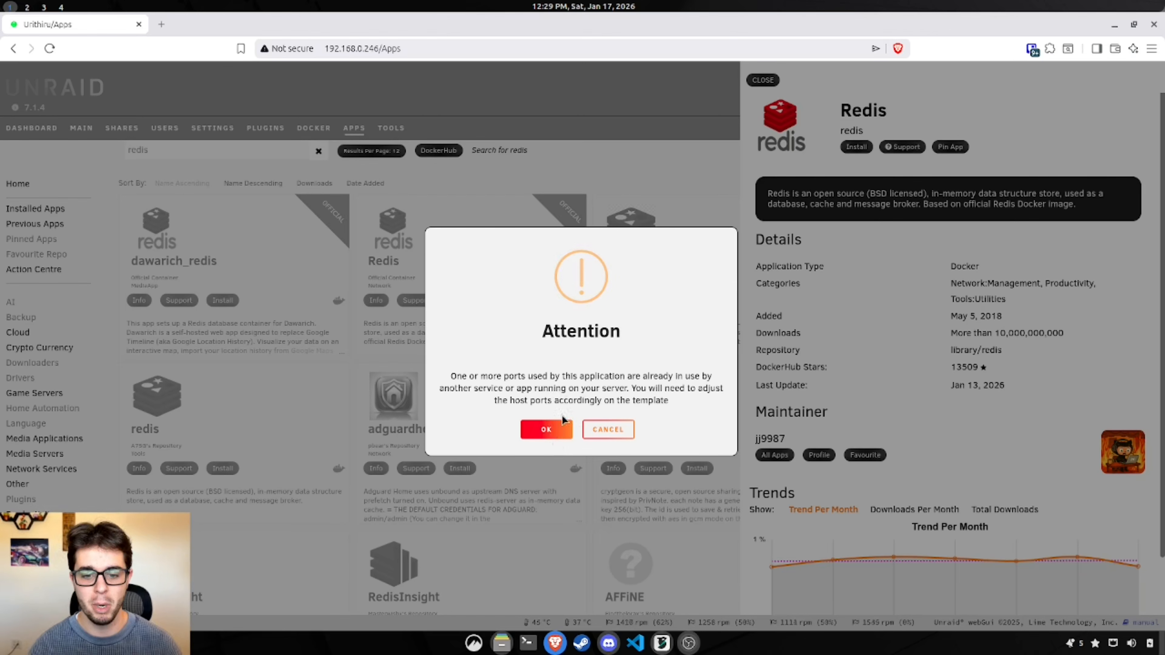
pyautogui.click(546, 436)
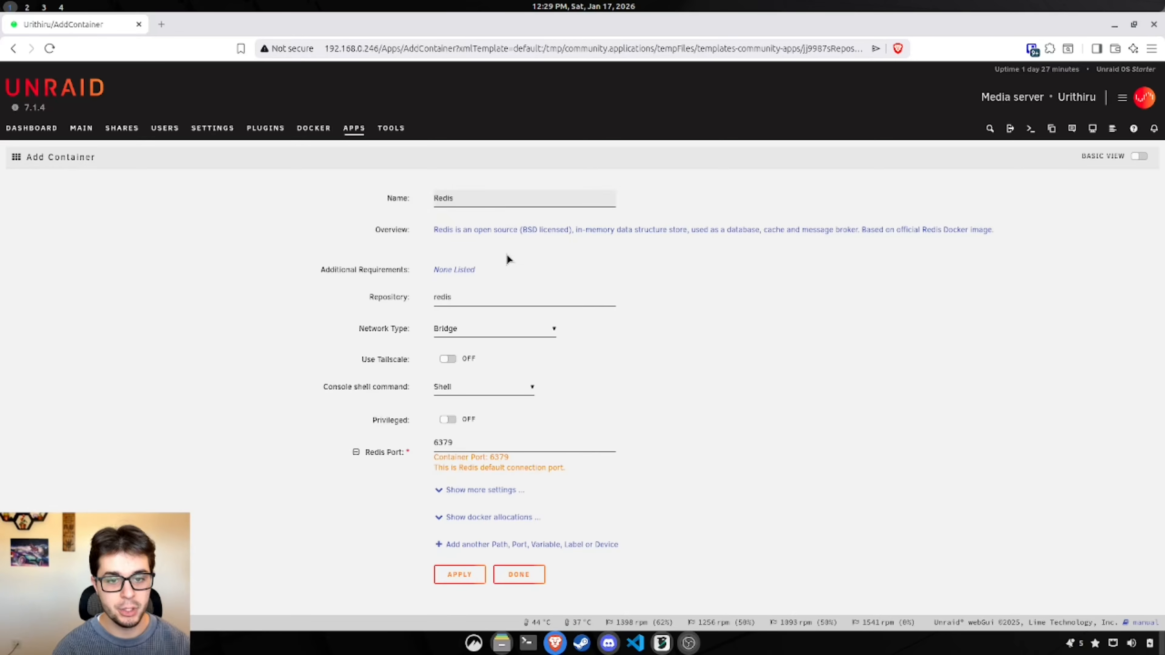
# Step: Append -paperless-ngx-test to the Redis container name, fixing the stray character
pyautogui.write('-paperles')
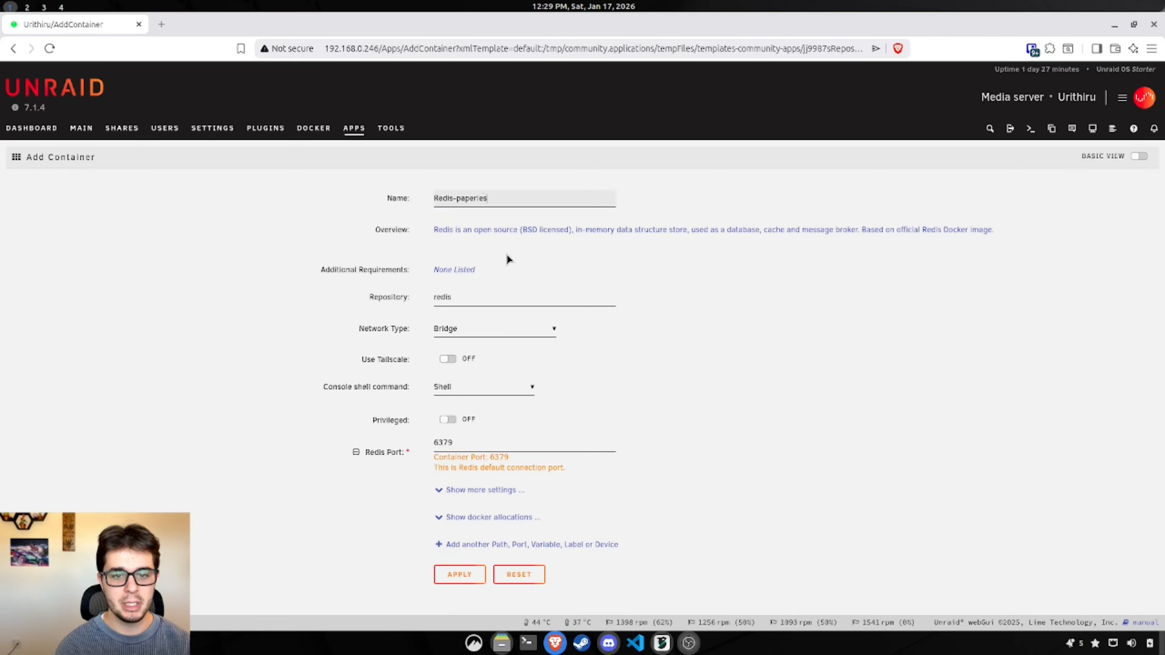
pyautogui.write('s-ngx')
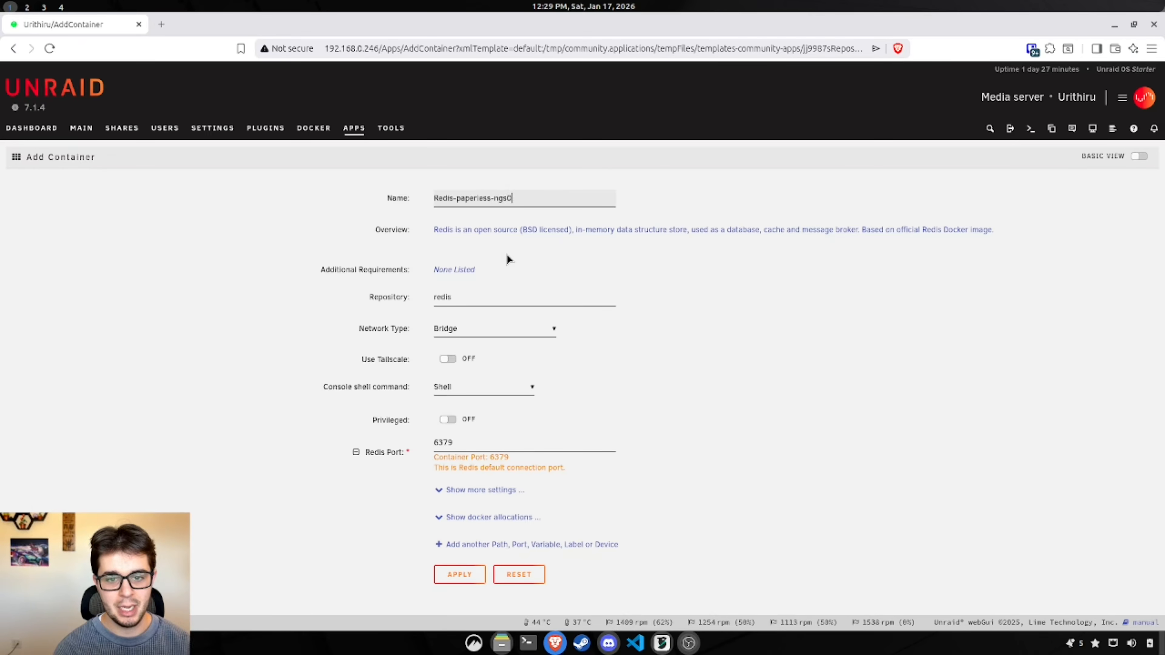
pyautogui.press('BackSpace')
pyautogui.write('-test')
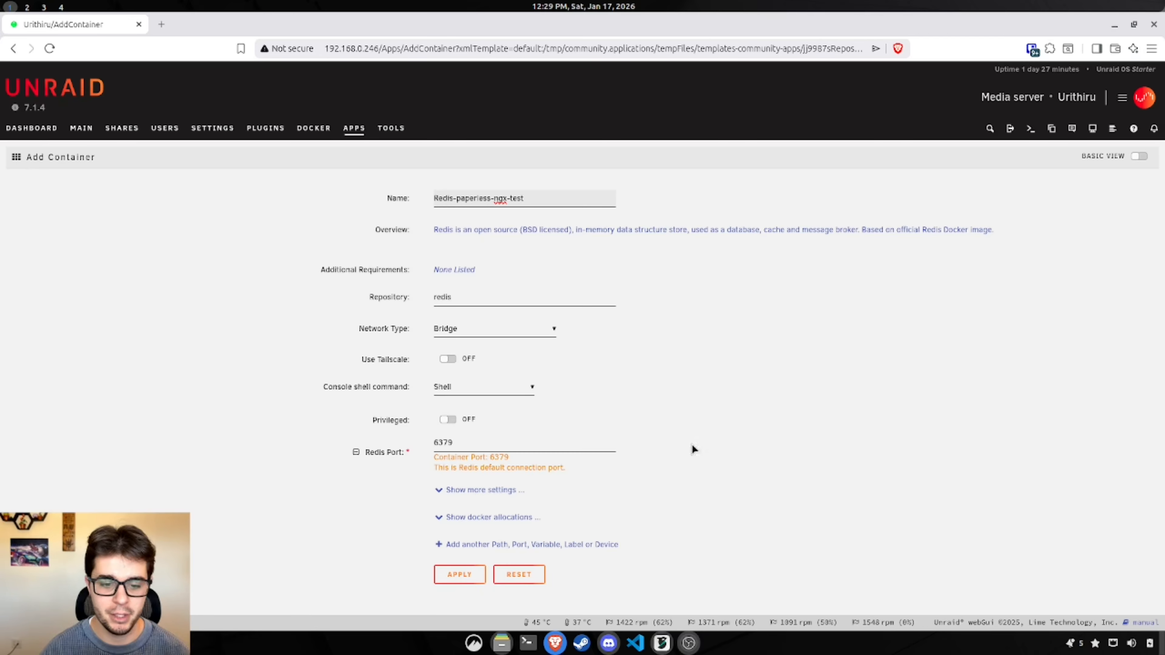
pyautogui.click(479, 522)
pyautogui.scroll(-2, 674, 453)
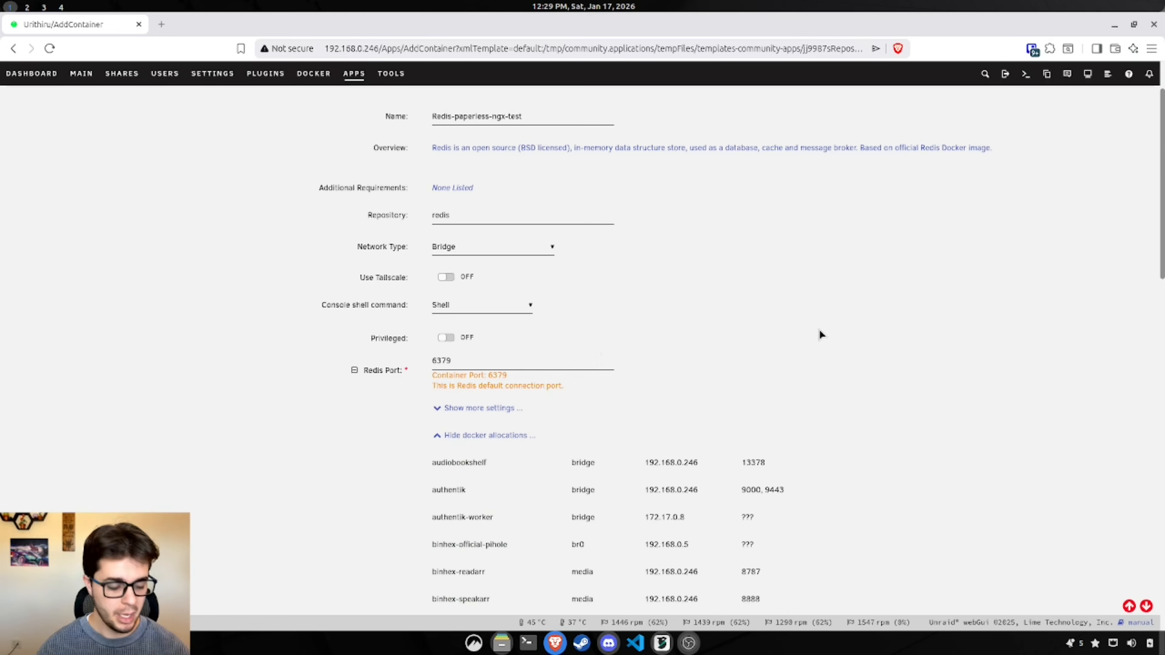
pyautogui.hotkey('ctrl', 'f')
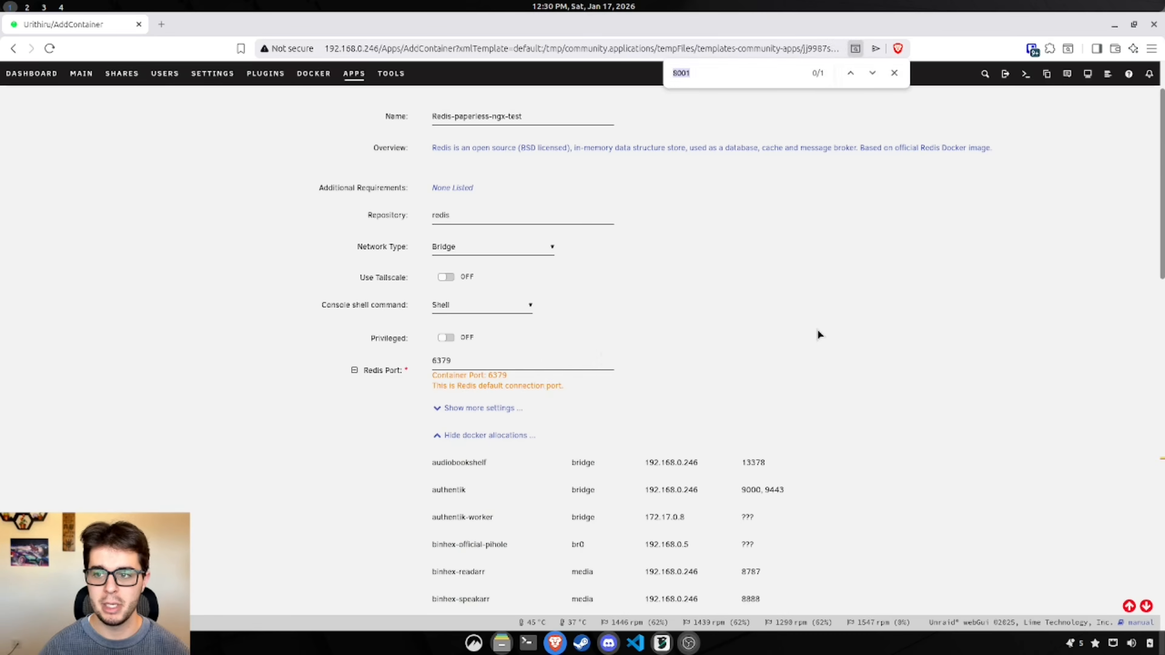
pyautogui.moveTo(464, 361); pyautogui.dragTo(416, 362)
pyautogui.hotkey('ctrl', 'c')
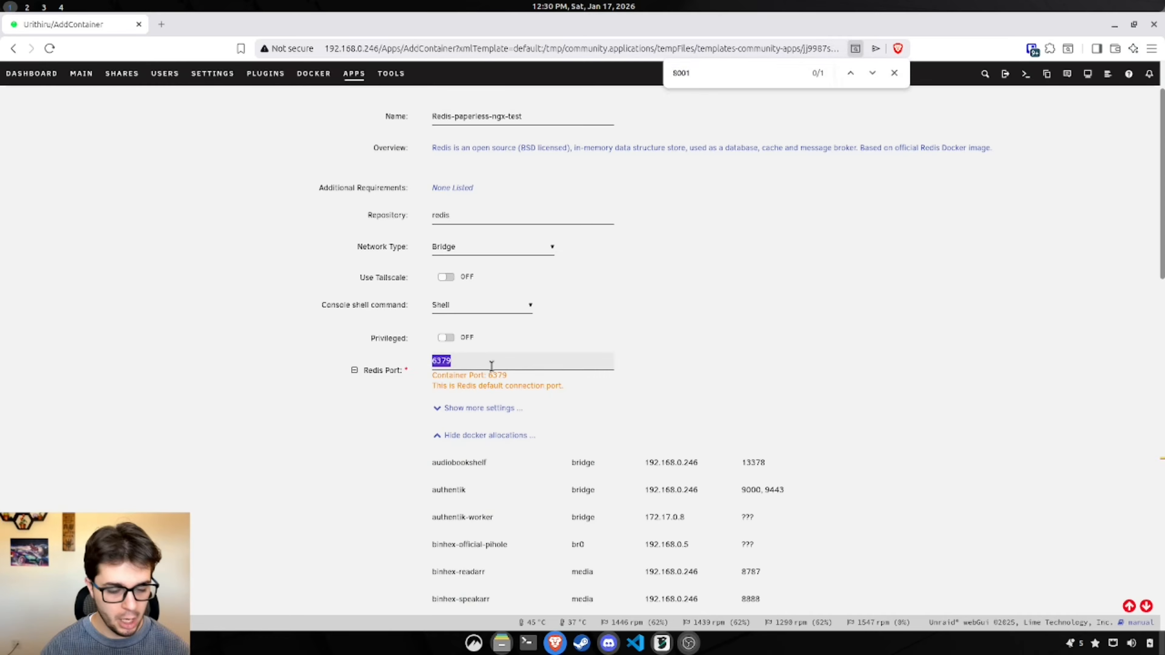
pyautogui.click(700, 69)
pyautogui.hotkey('ctrl', 'a')
pyautogui.hotkey('ctrl', 'v')
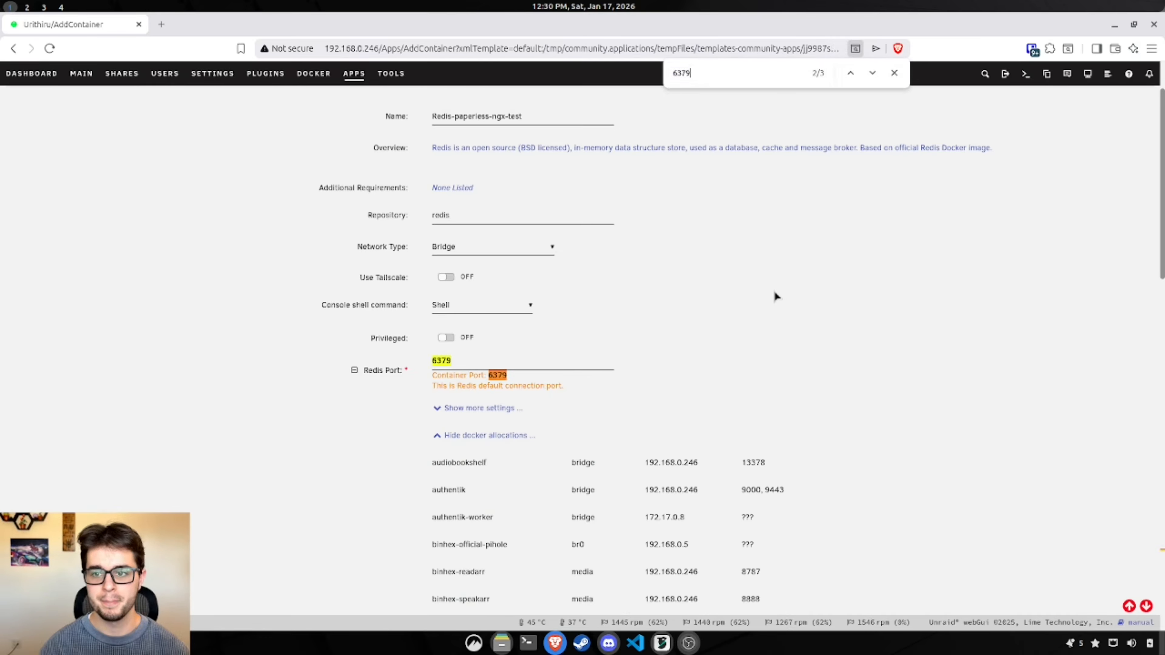
pyautogui.scroll(-3, 525, 351)
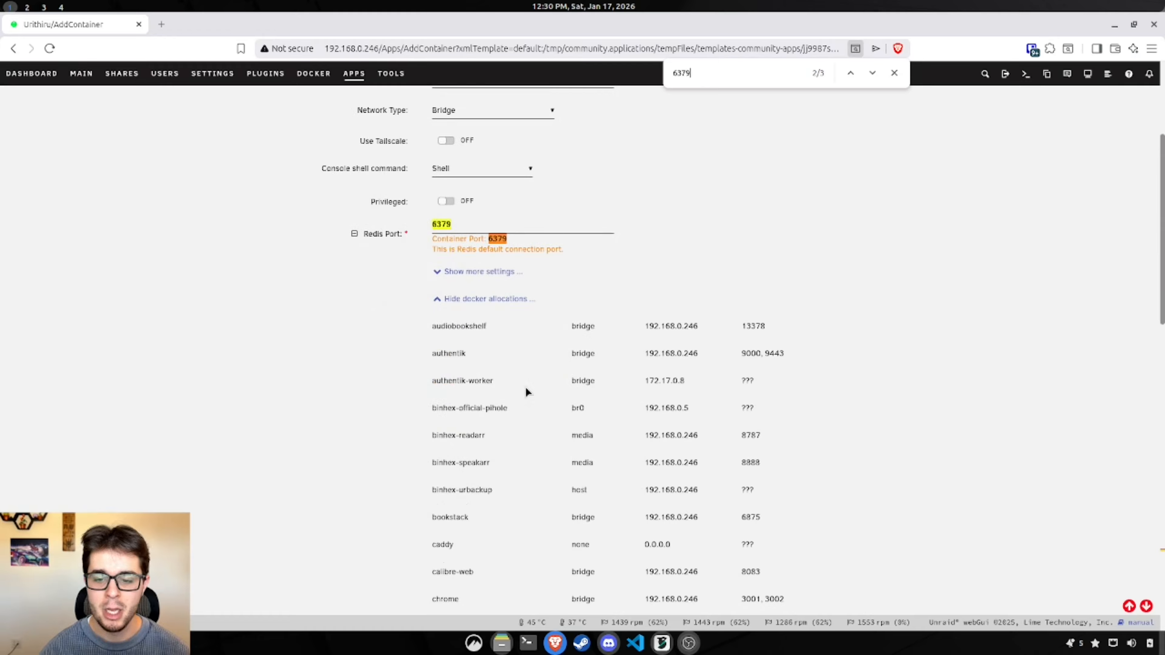
pyautogui.scroll(-14, 589, 382)
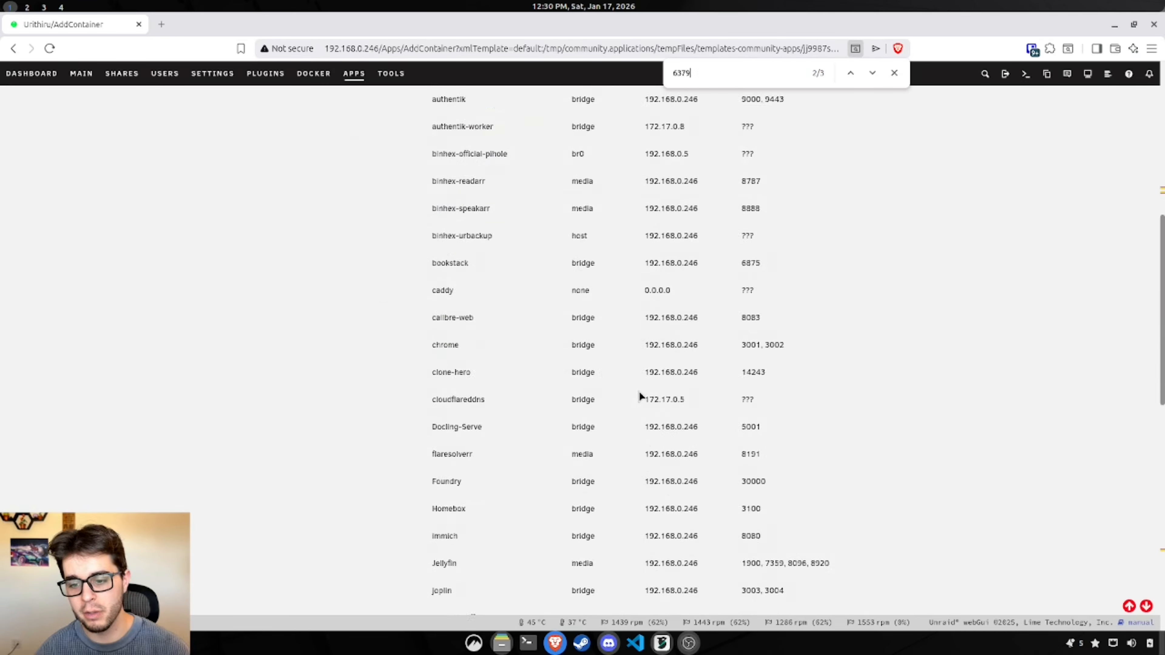
pyautogui.scroll(-6, 687, 399)
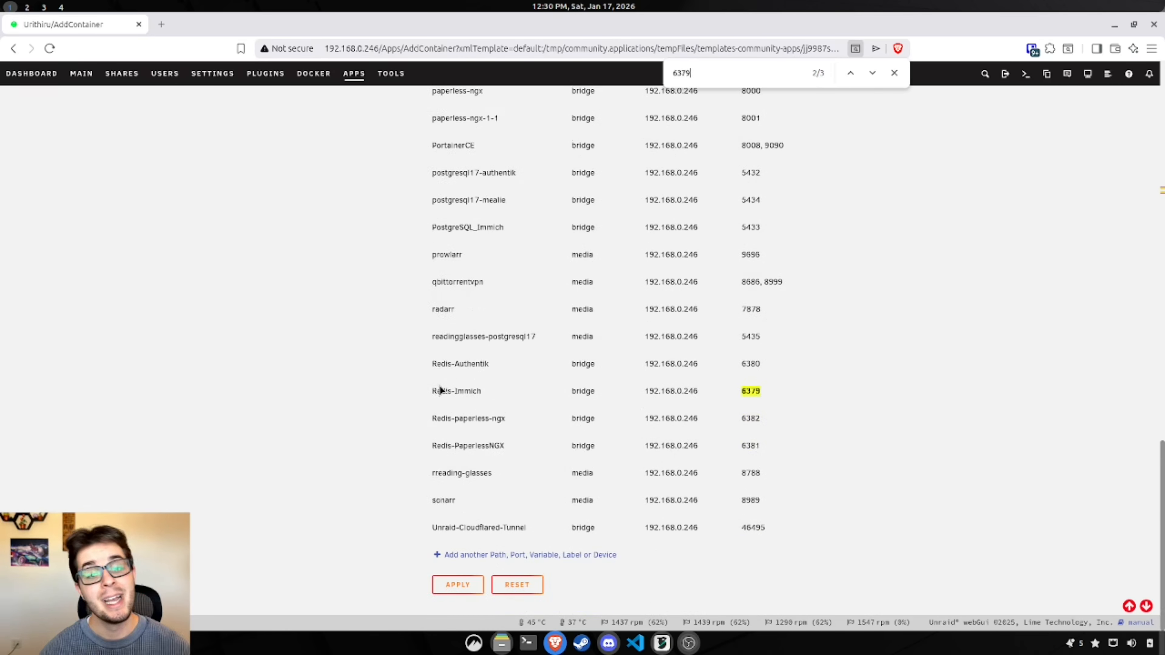
pyautogui.moveTo(491, 393); pyautogui.dragTo(432, 392)
pyautogui.click(473, 414)
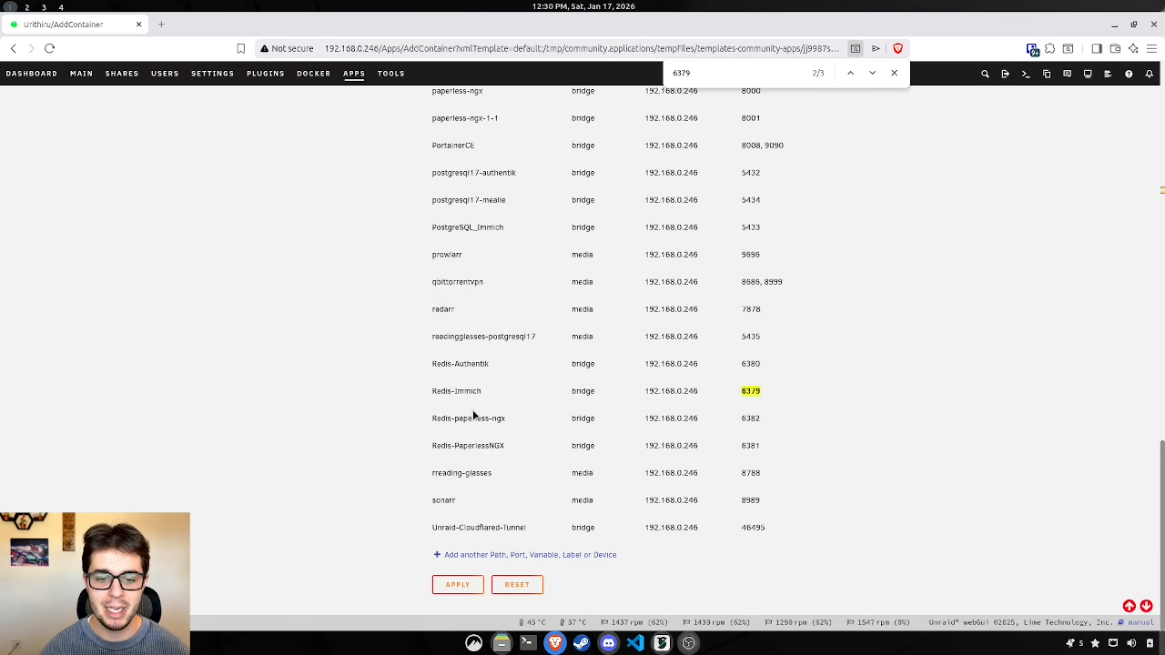
pyautogui.moveTo(762, 398); pyautogui.dragTo(732, 399)
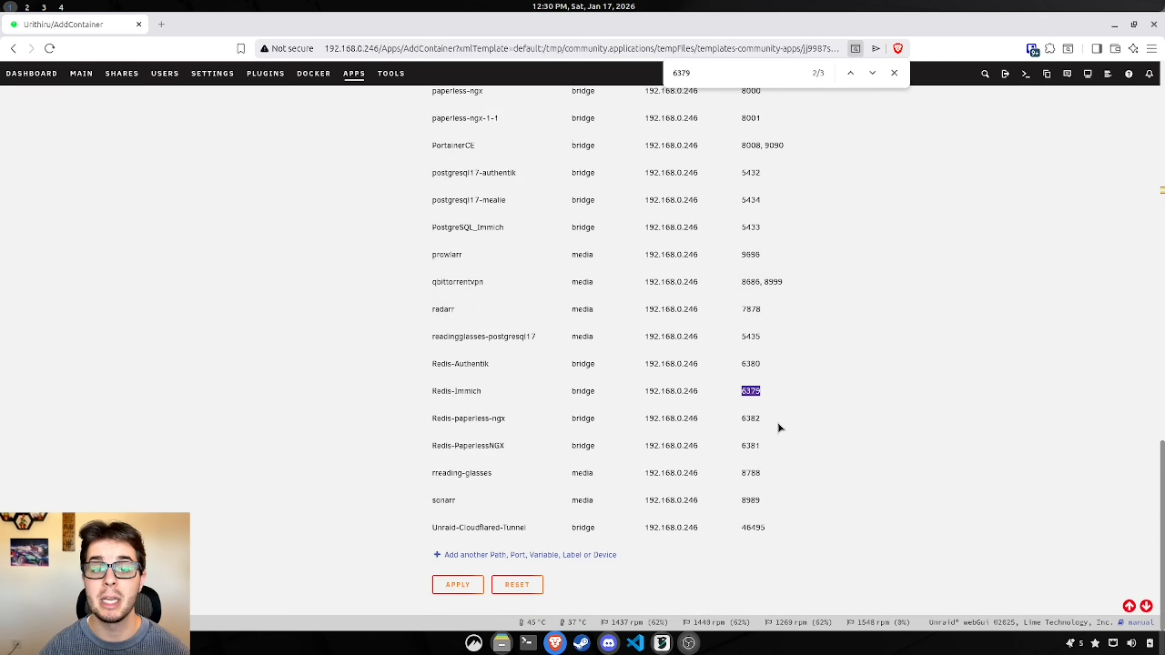
pyautogui.click(764, 428)
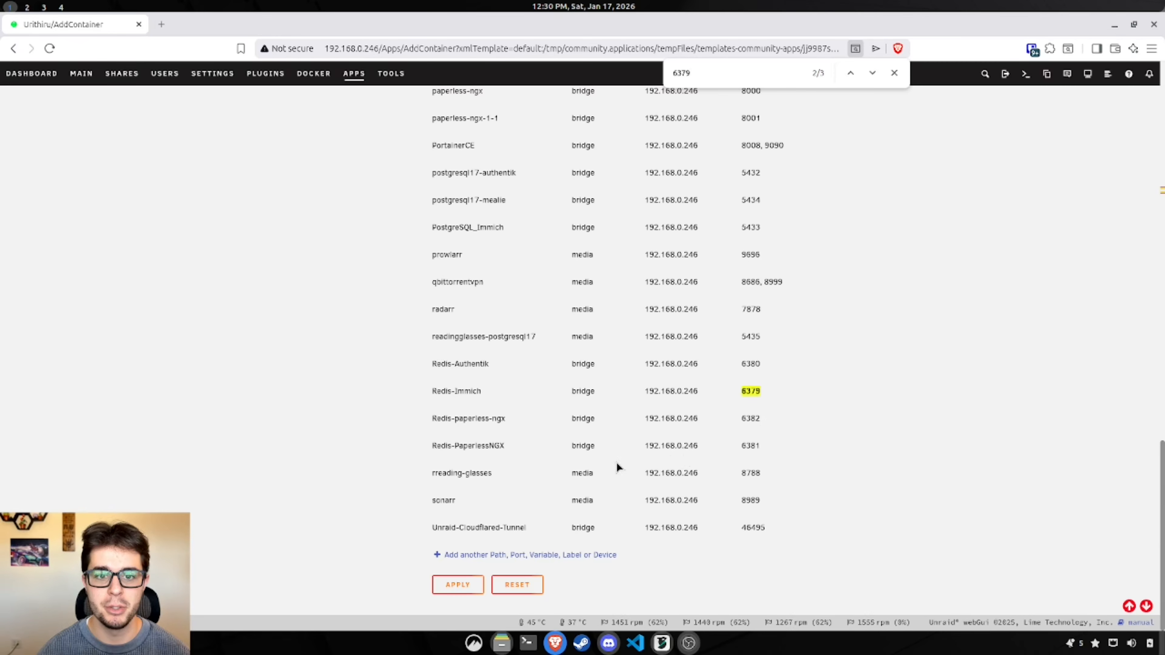
pyautogui.scroll(20, 543, 468)
# Step: Change the Redis host port from 6379 to 6383, confirm it's unused, and submit the template
pyautogui.click(471, 267)
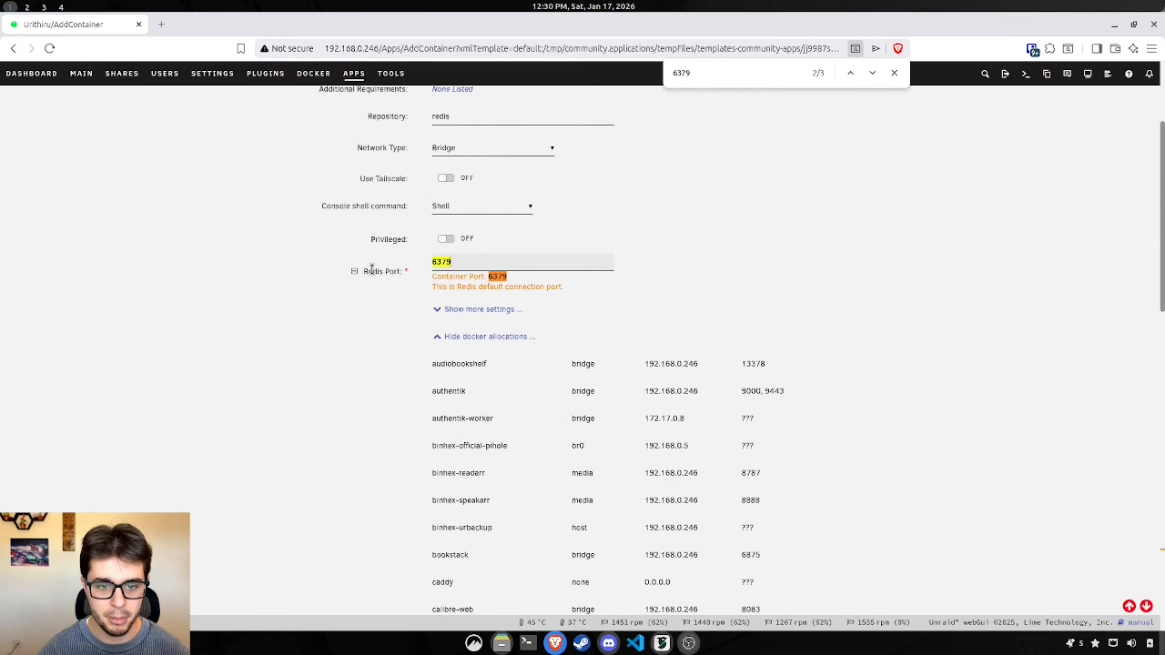
pyautogui.doubleClick(502, 260)
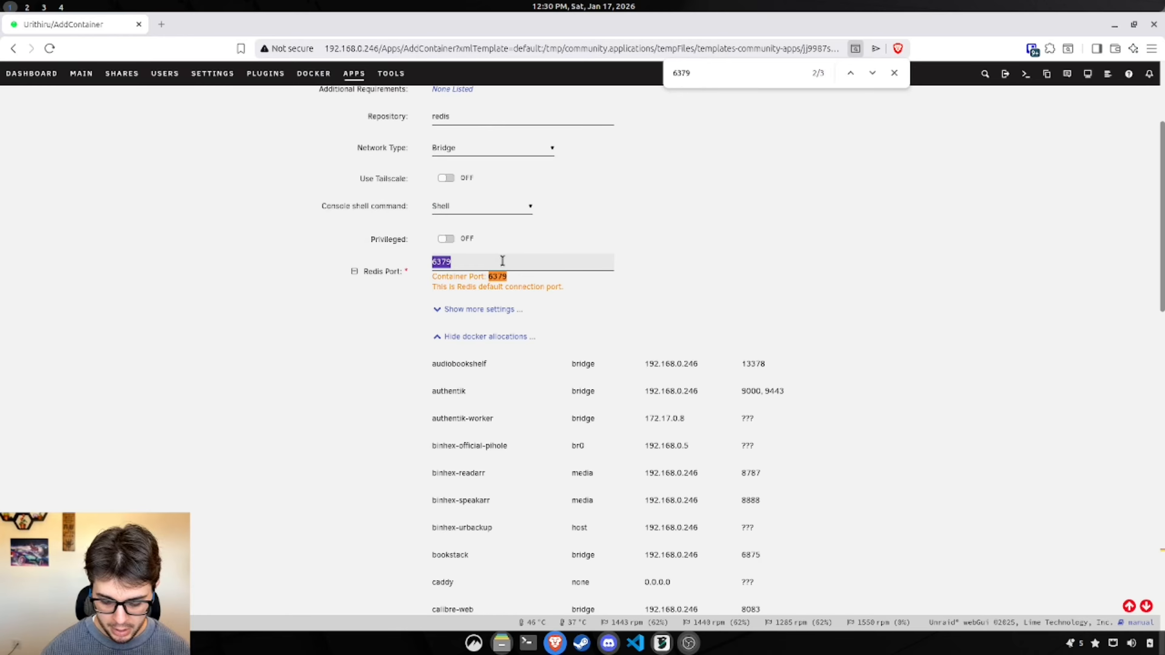
pyautogui.write('6383')
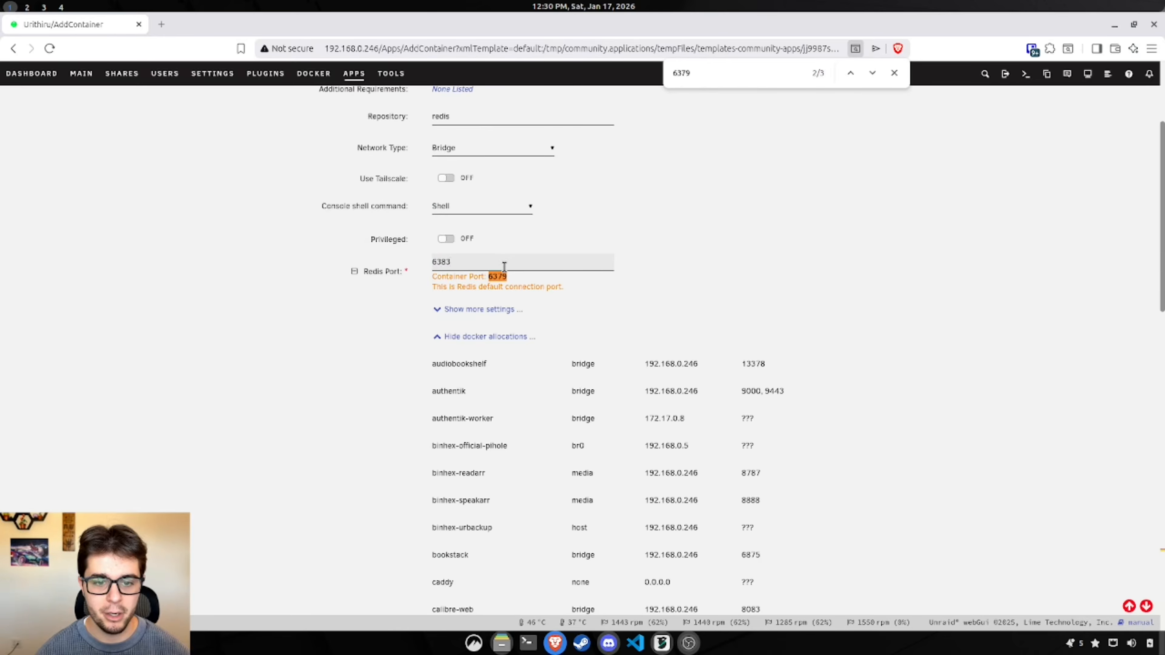
pyautogui.doubleClick(503, 265)
pyautogui.hotkey('ctrl', 'f')
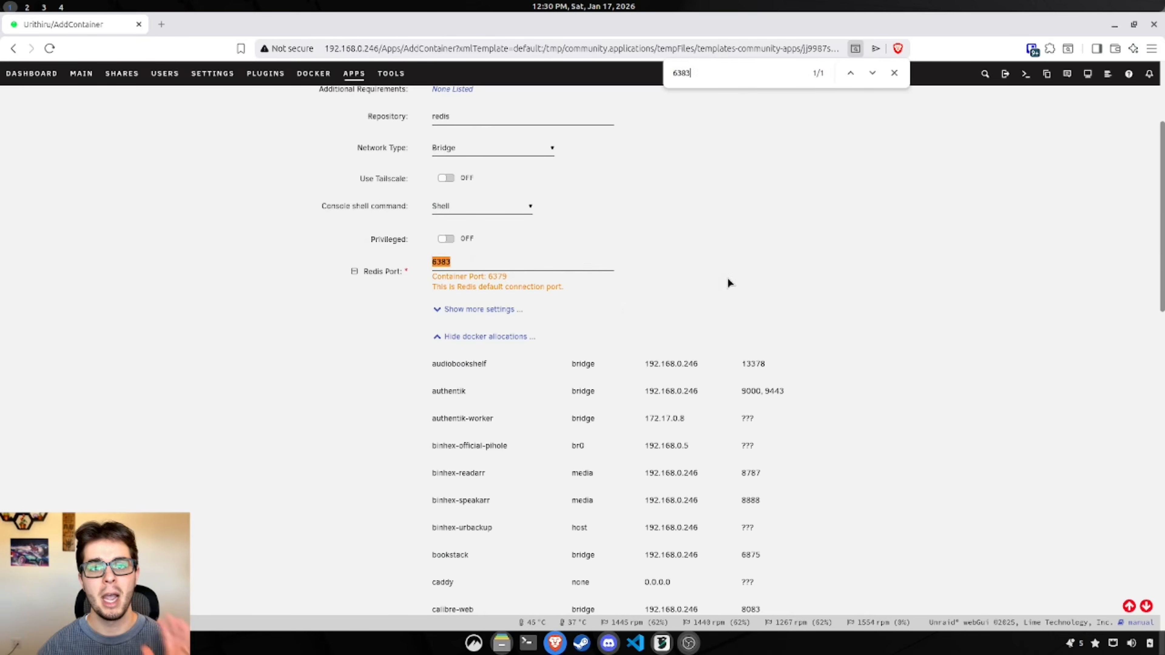
pyautogui.scroll(-15, 728, 277)
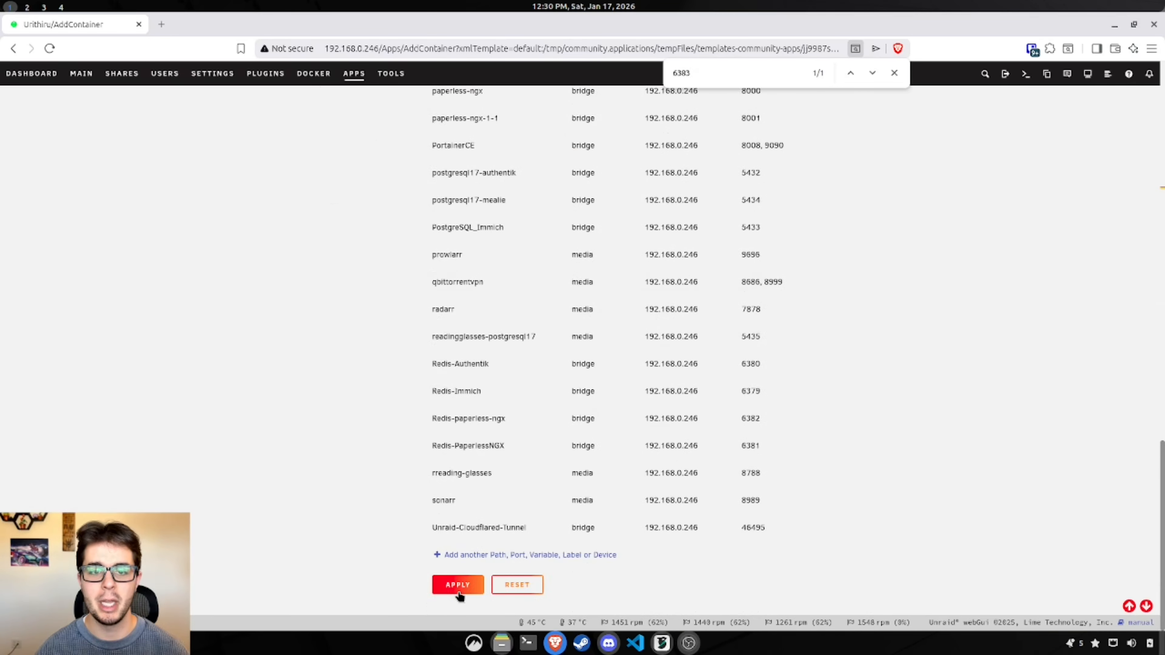
pyautogui.click(459, 589)
# Step: Apply the Redis-paperless-ngx-test template and check it on the Docker container list
pyautogui.click(481, 421)
pyautogui.click(461, 576)
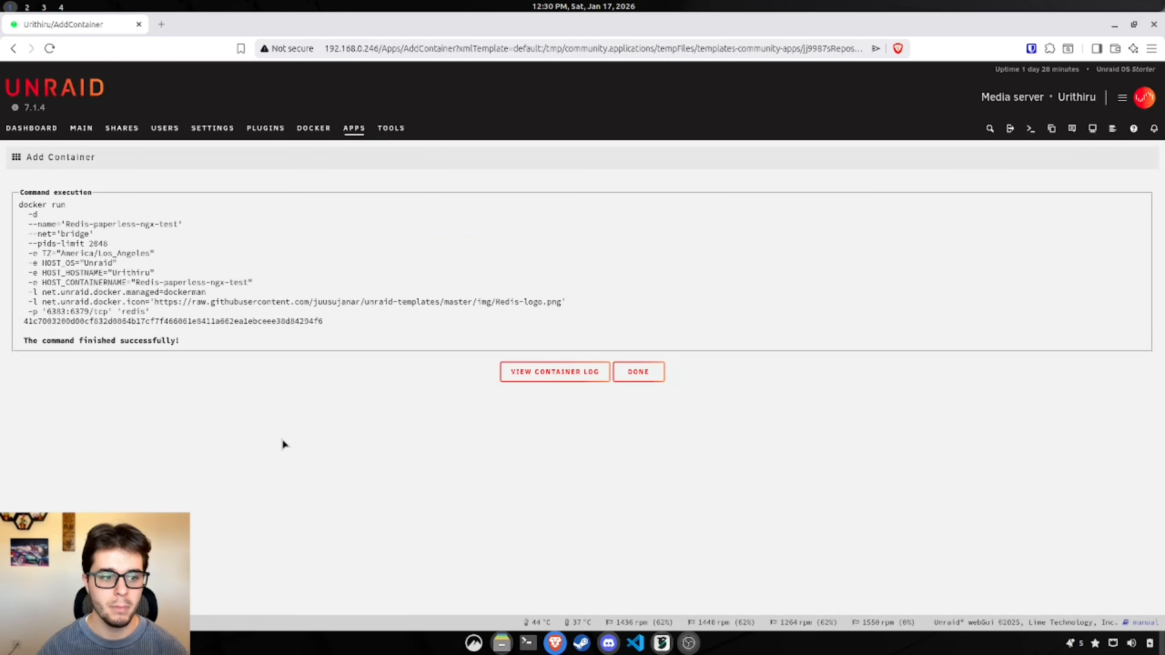
pyautogui.click(643, 374)
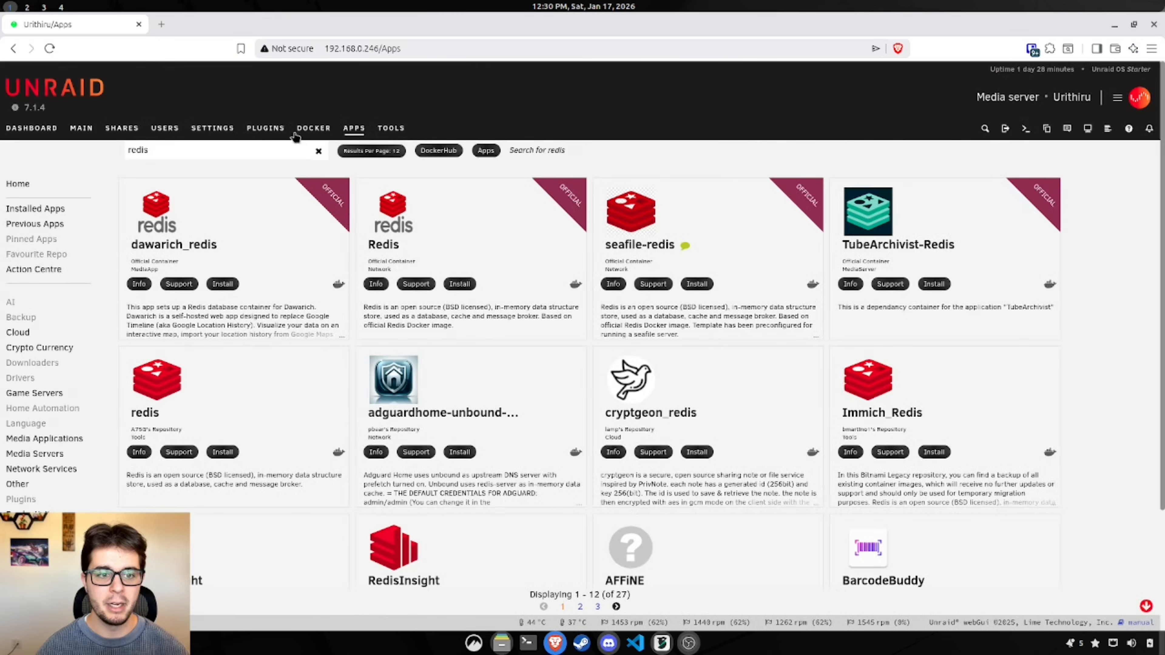
pyautogui.click(313, 128)
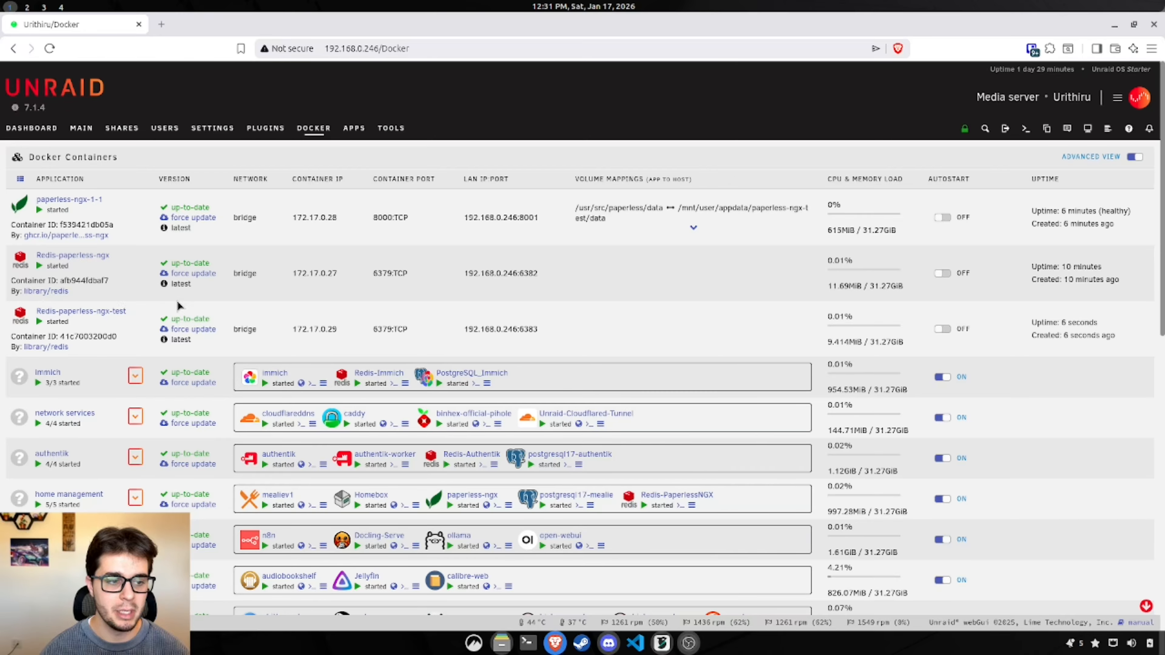
# Step: Search the apps for paperless and install a second paperless-ngx instance, accepting the ports warning
pyautogui.click(356, 129)
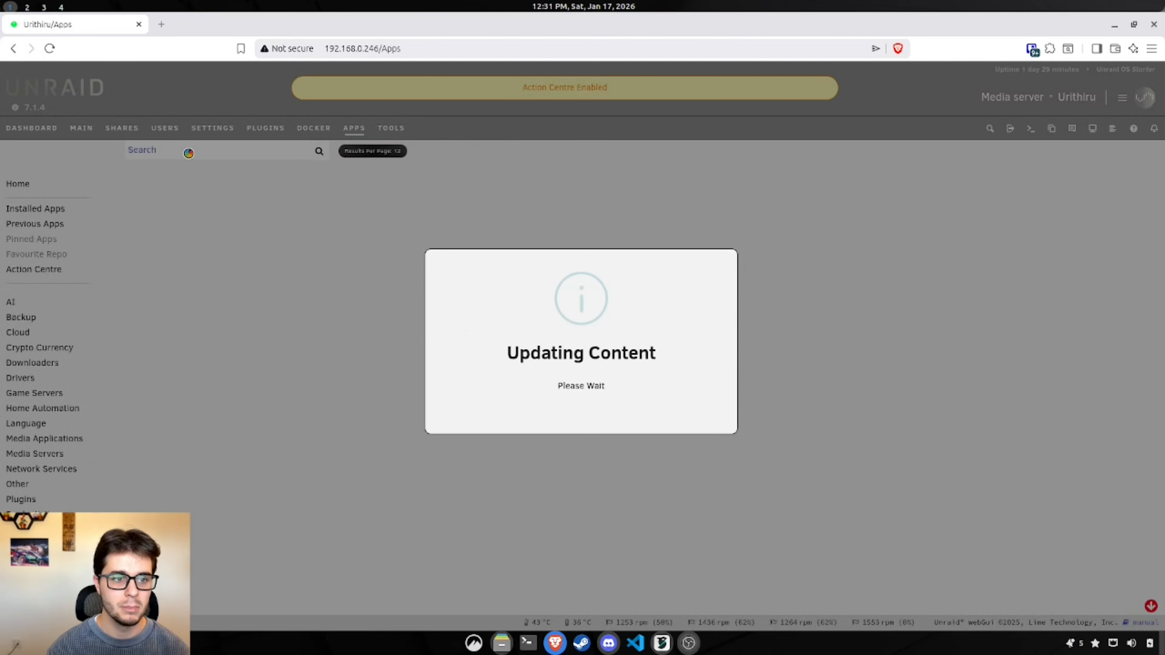
pyautogui.write('paperless')
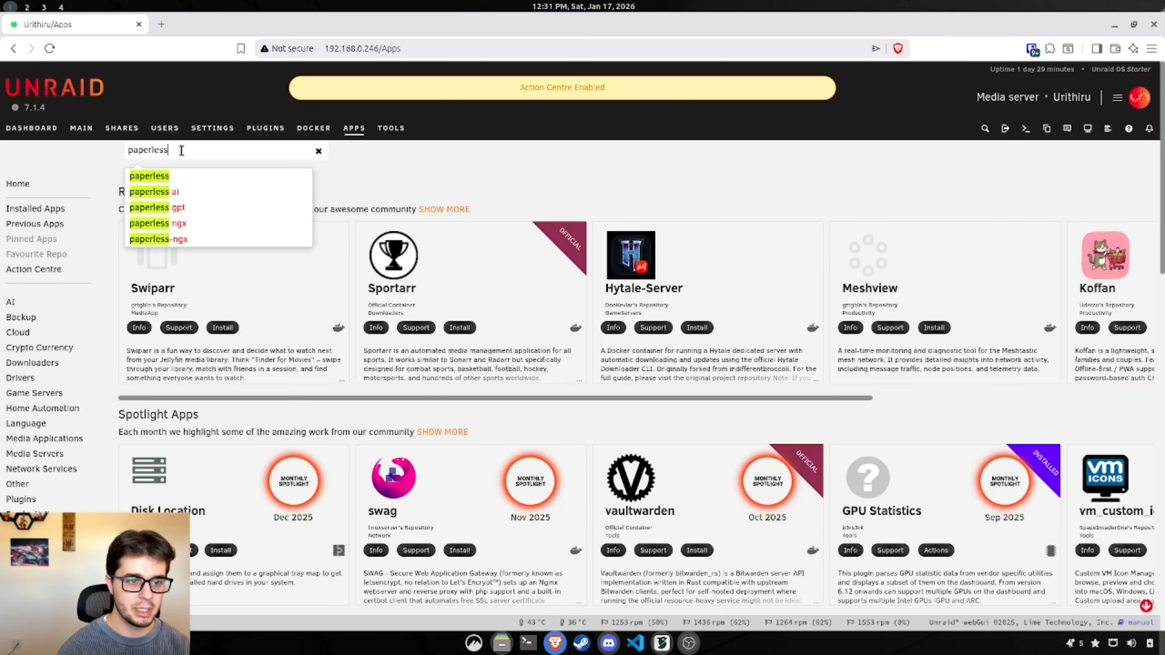
pyautogui.click(218, 223)
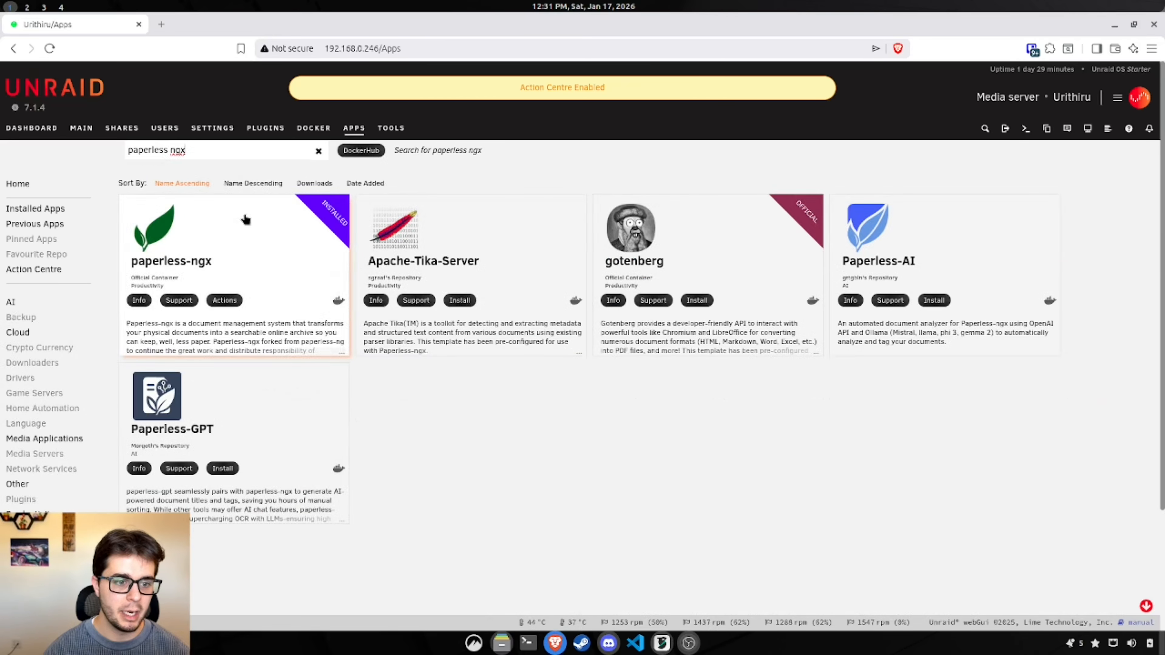
pyautogui.click(334, 245)
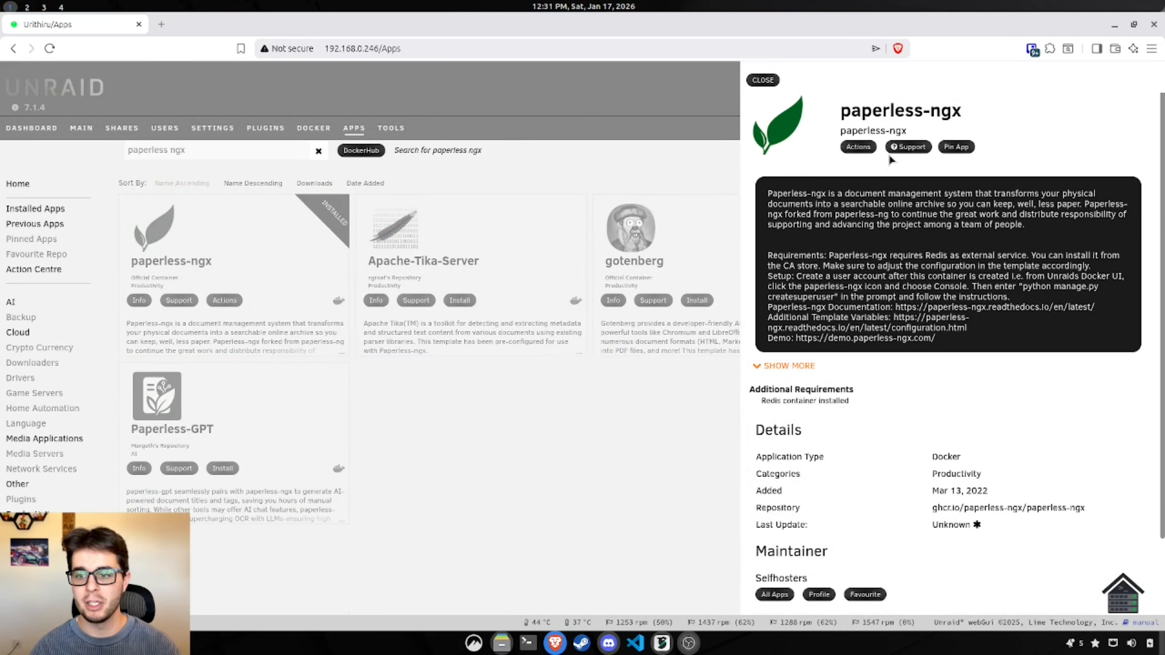
pyautogui.click(861, 148)
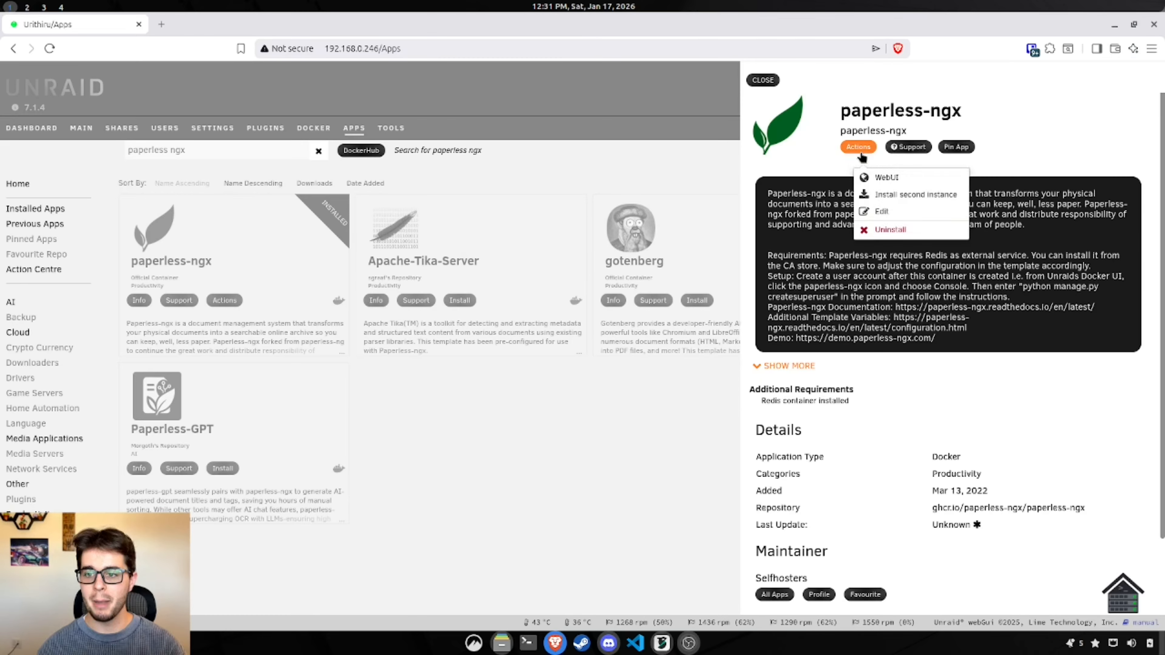
pyautogui.click(916, 196)
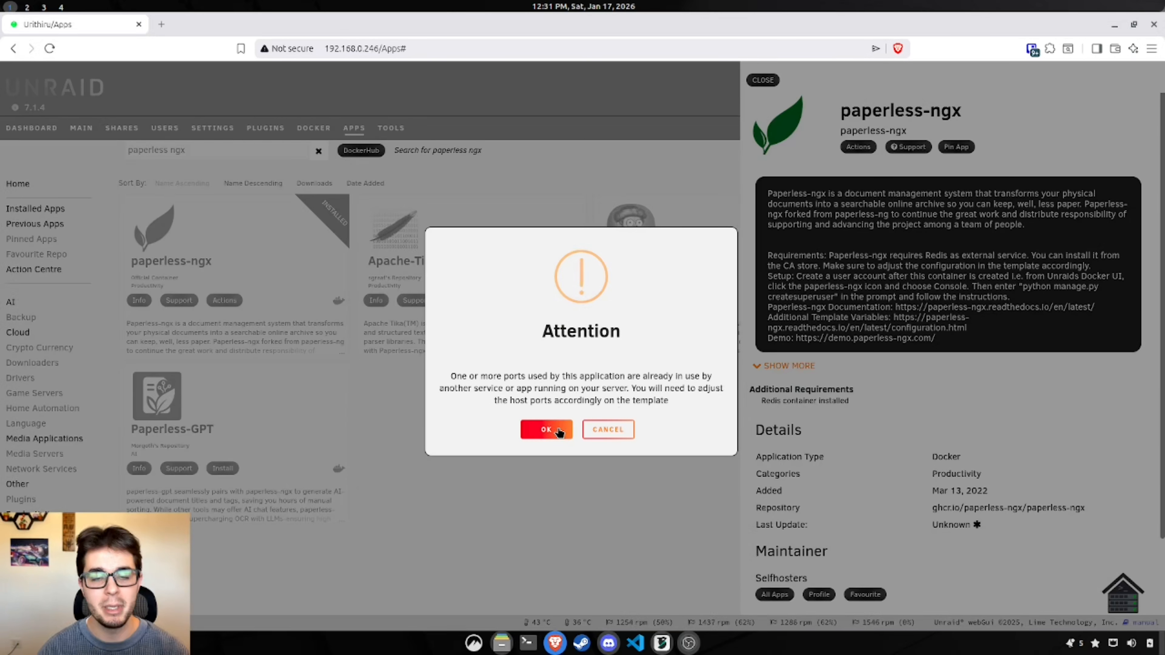
pyautogui.click(547, 430)
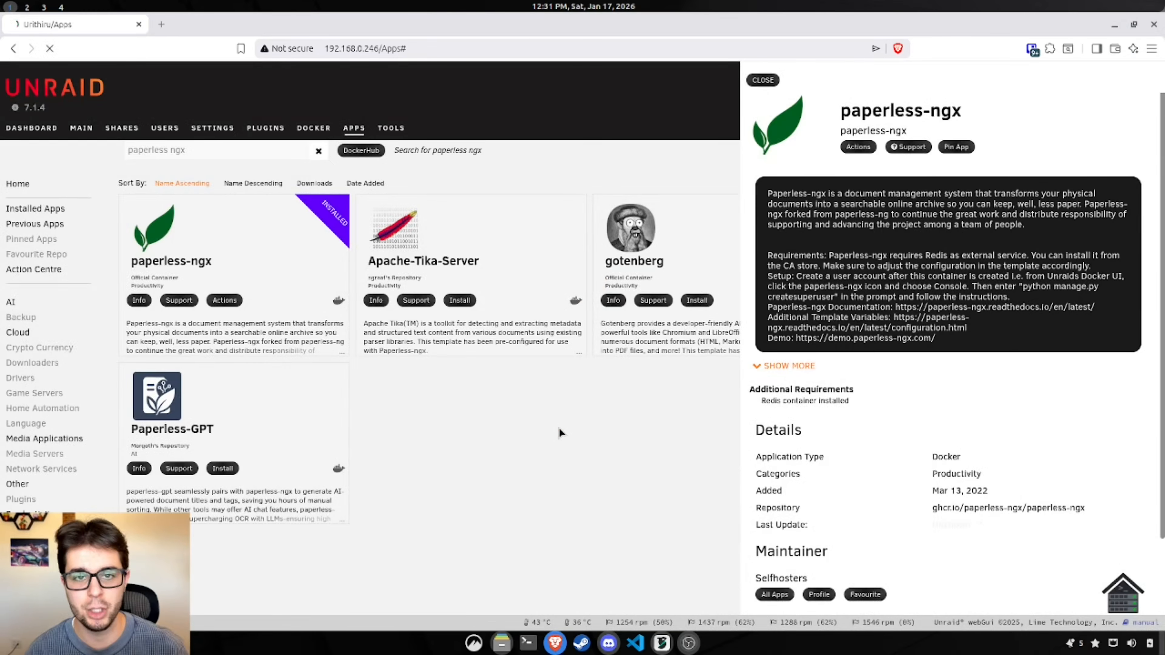
pyautogui.hotkey('shift', 'Left')
pyautogui.hotkey('shift', 'Left')
pyautogui.hotkey('shift', 'Left')
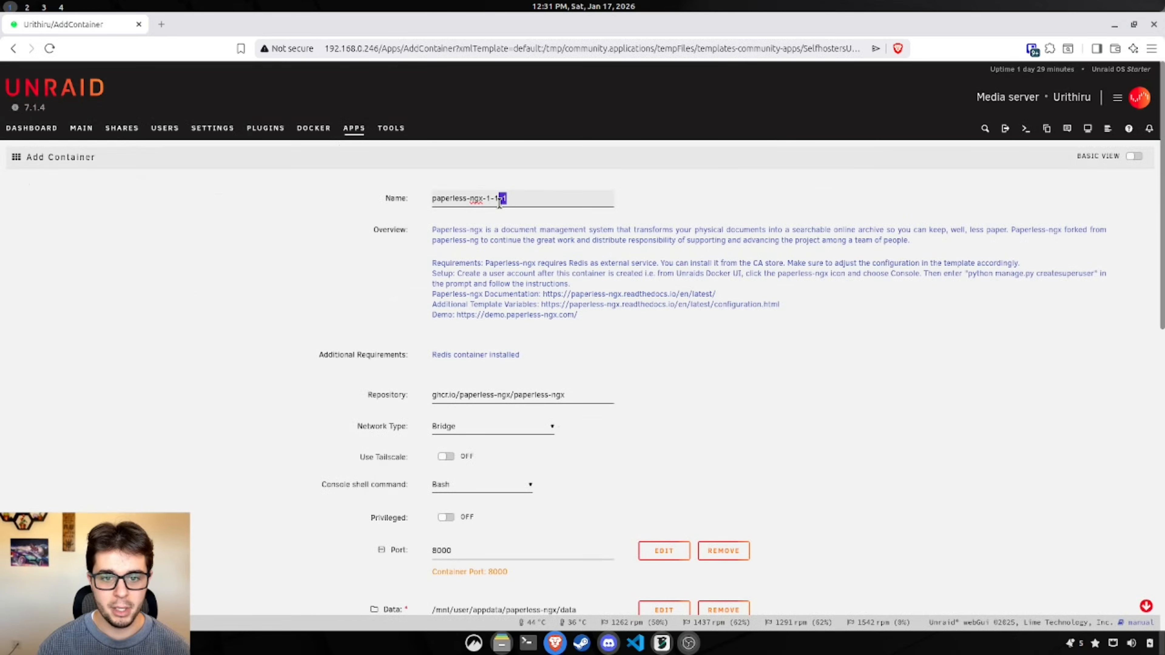
# Step: Replace the 1-1 name suffix with test, giving paperless-ngx-1-test
pyautogui.write('test')
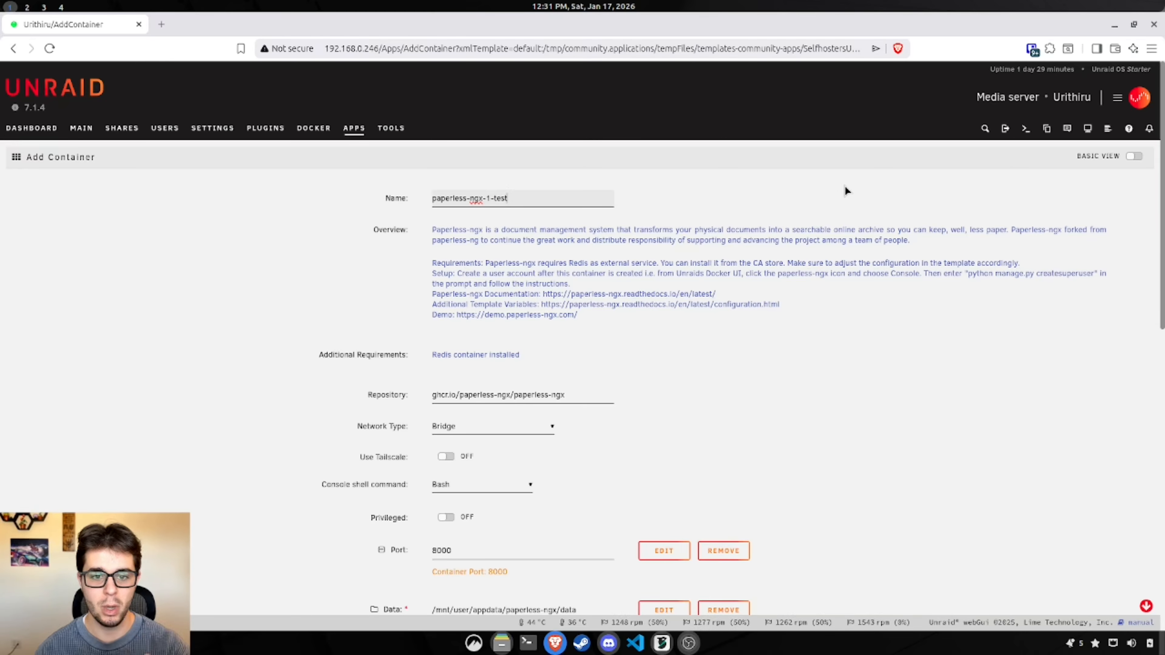
pyautogui.scroll(-5, 875, 257)
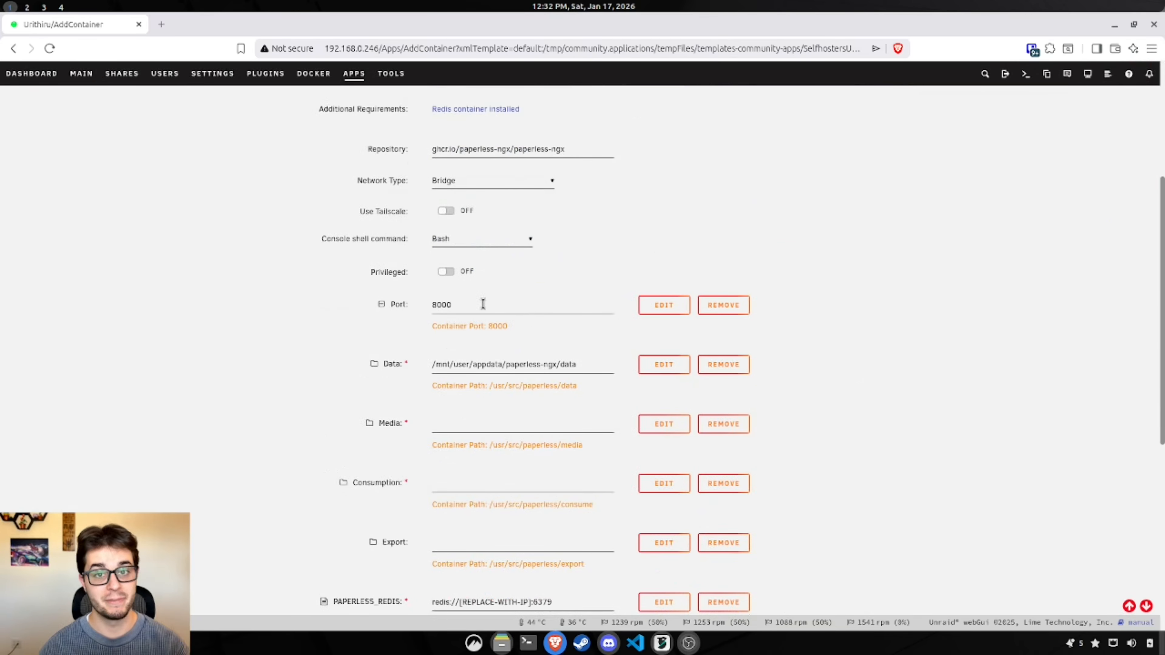
# Step: Check Docker port allocations, finding 8000 and 8001 taken by existing paperless-ngx containers
pyautogui.doubleClick(483, 304)
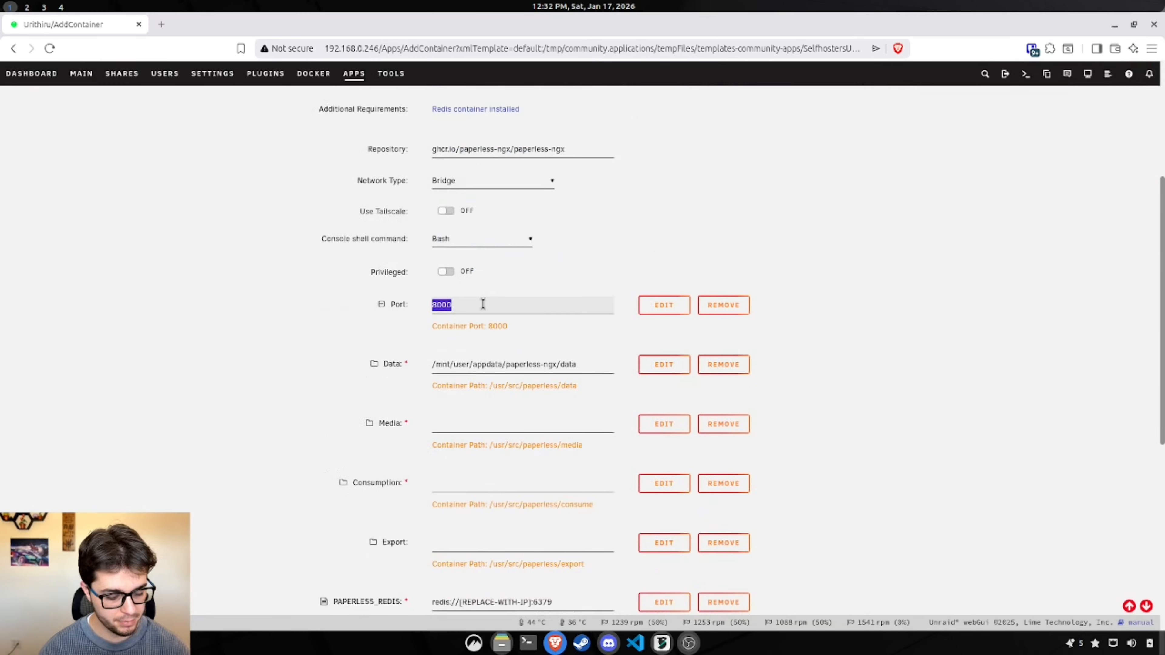
pyautogui.hotkey('ctrl', 'f')
pyautogui.doubleClick(463, 299)
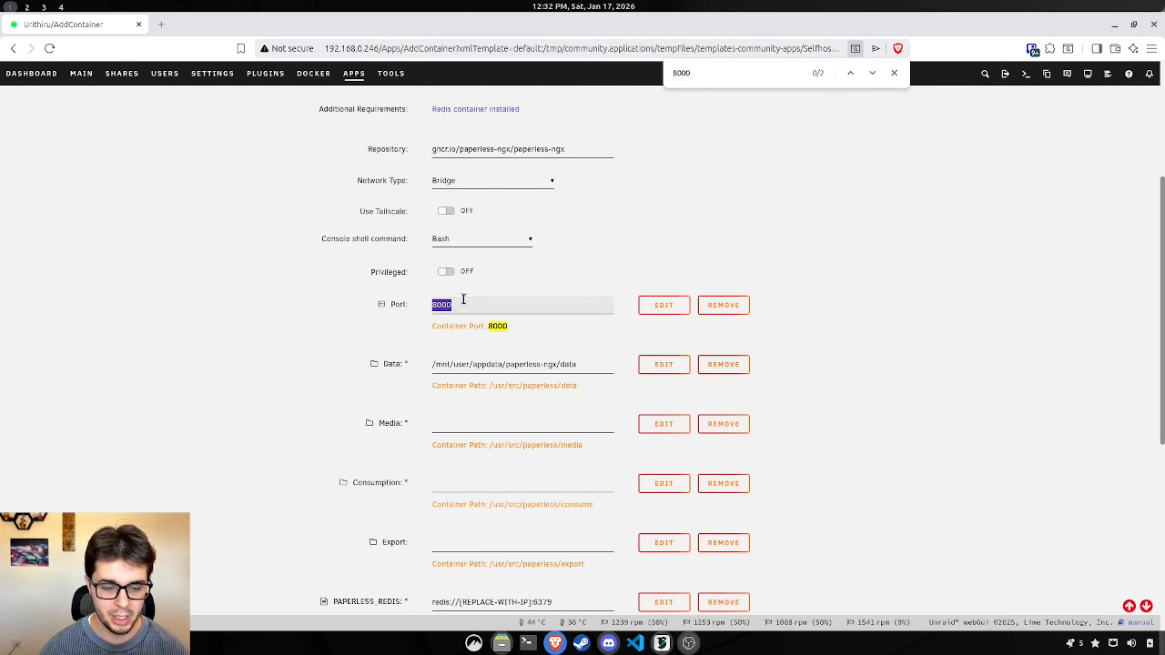
pyautogui.click(696, 70)
pyautogui.press('Return')
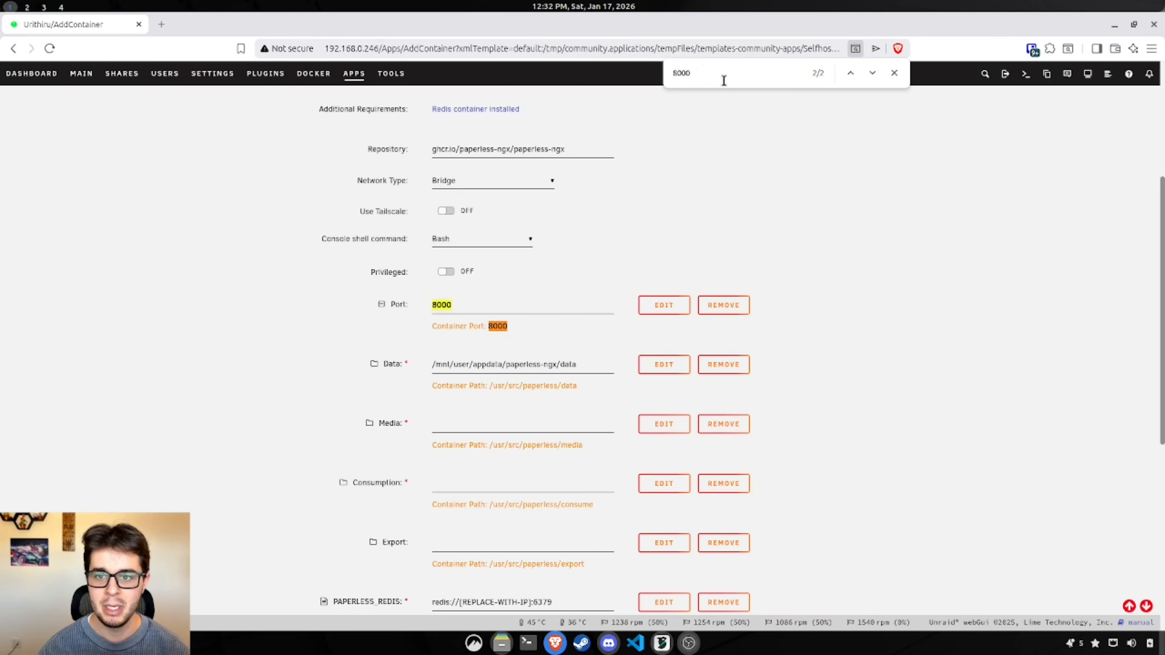
pyautogui.scroll(-8, 856, 361)
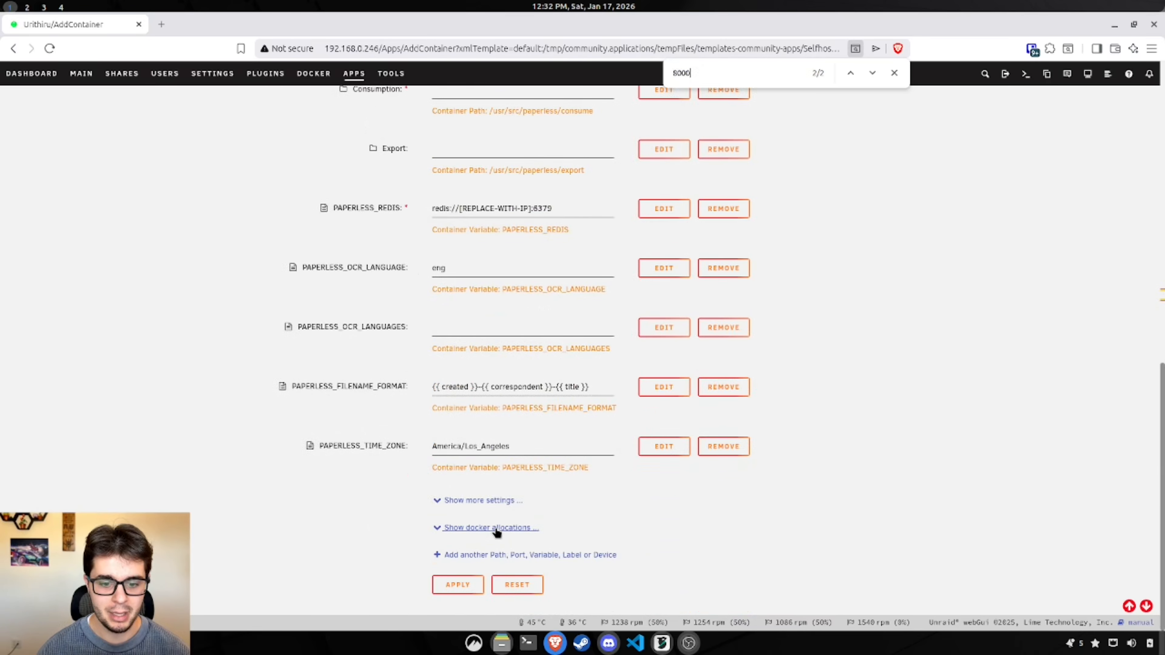
pyautogui.click(489, 527)
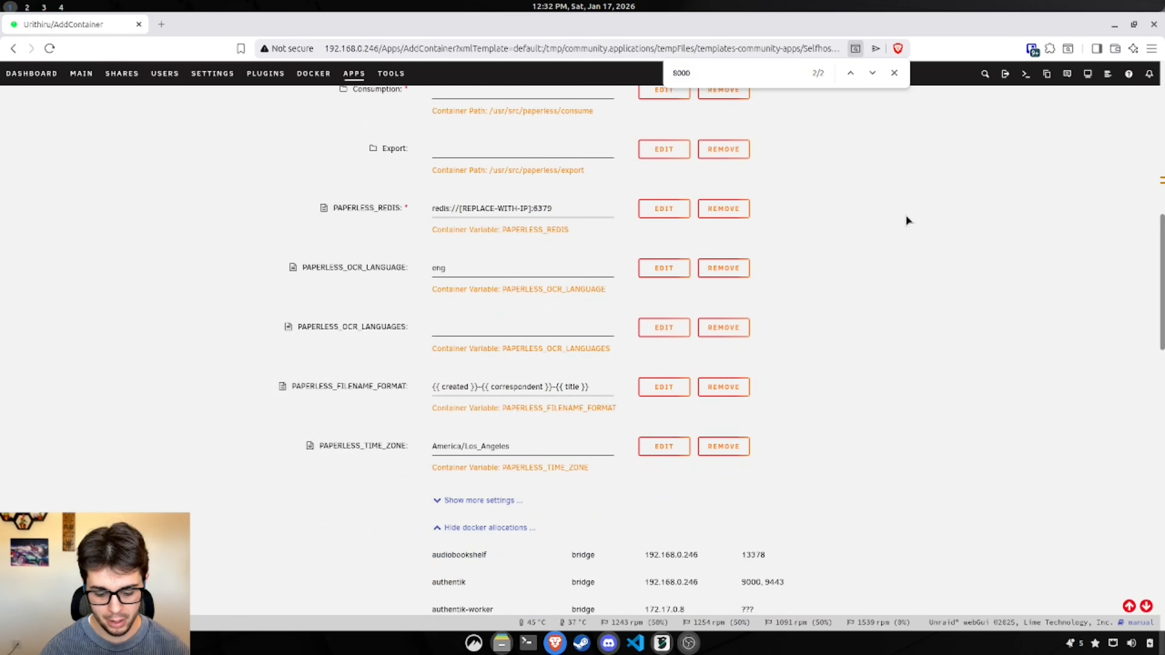
pyautogui.press('Return')
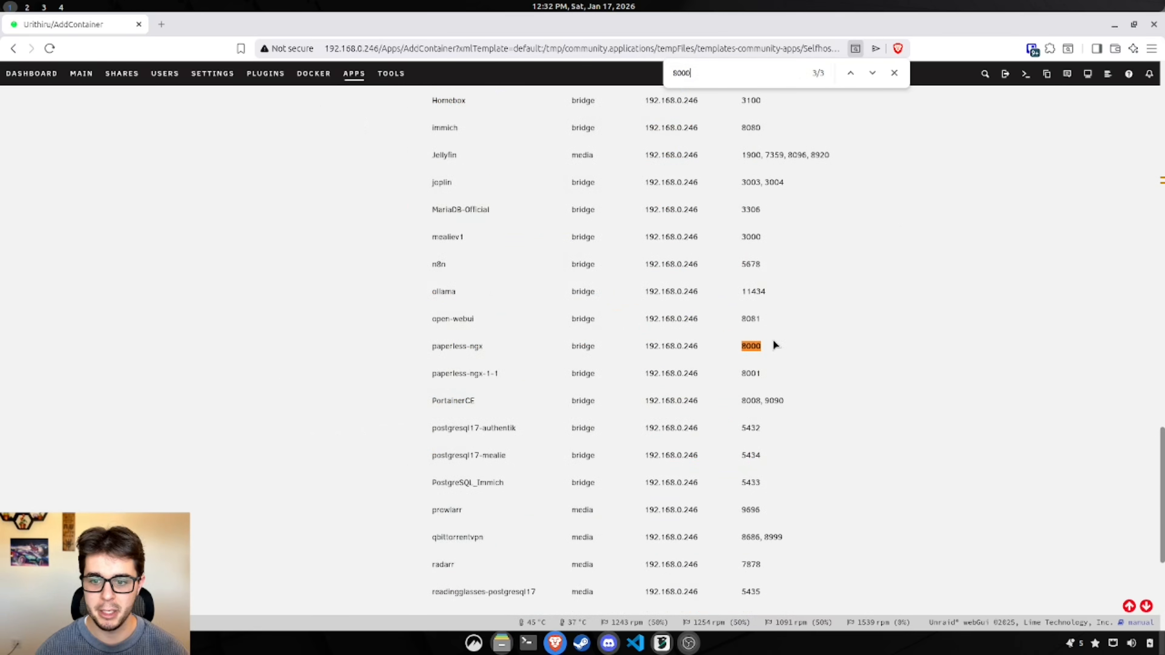
pyautogui.moveTo(422, 346); pyautogui.dragTo(759, 348)
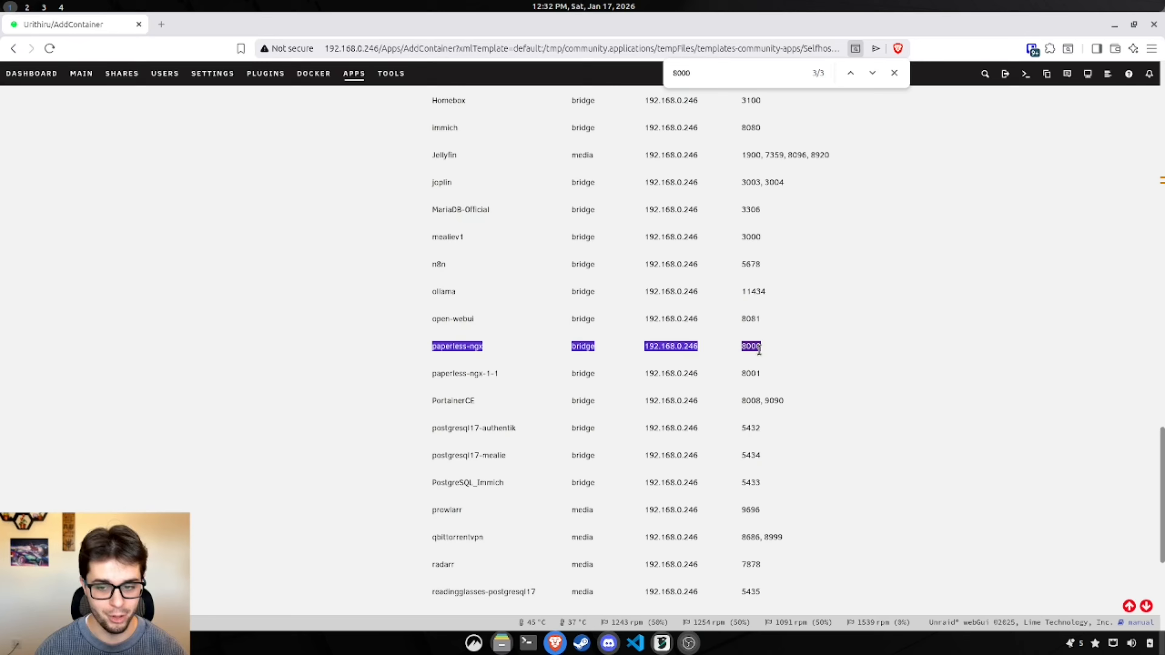
pyautogui.click(848, 384)
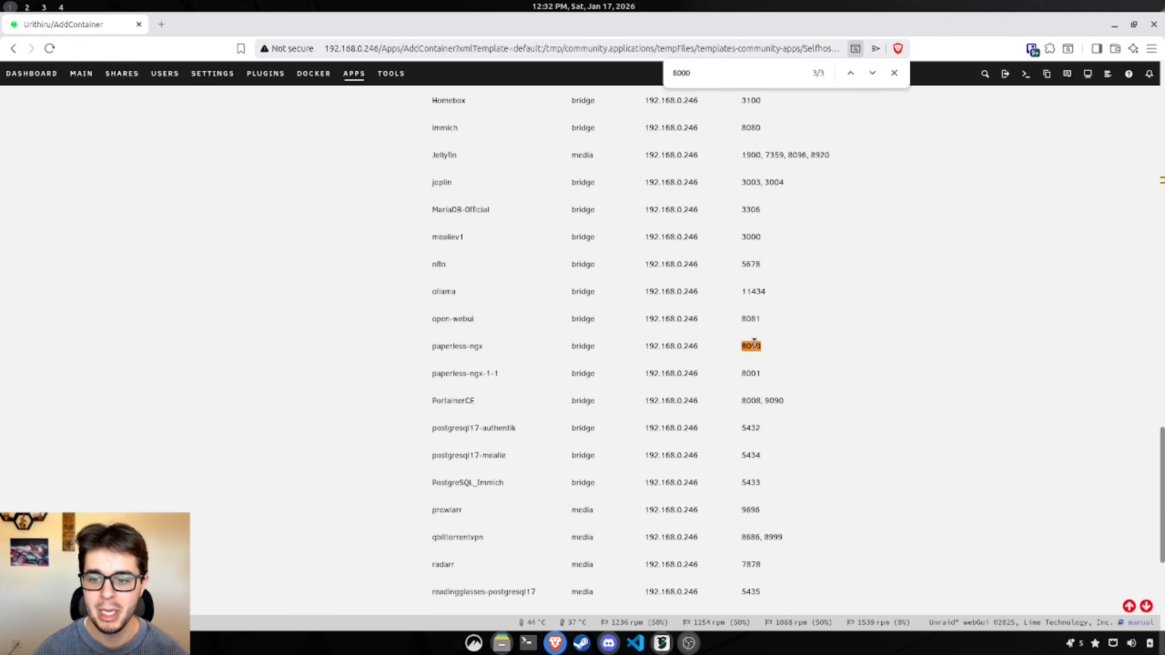
pyautogui.moveTo(420, 371); pyautogui.dragTo(748, 382)
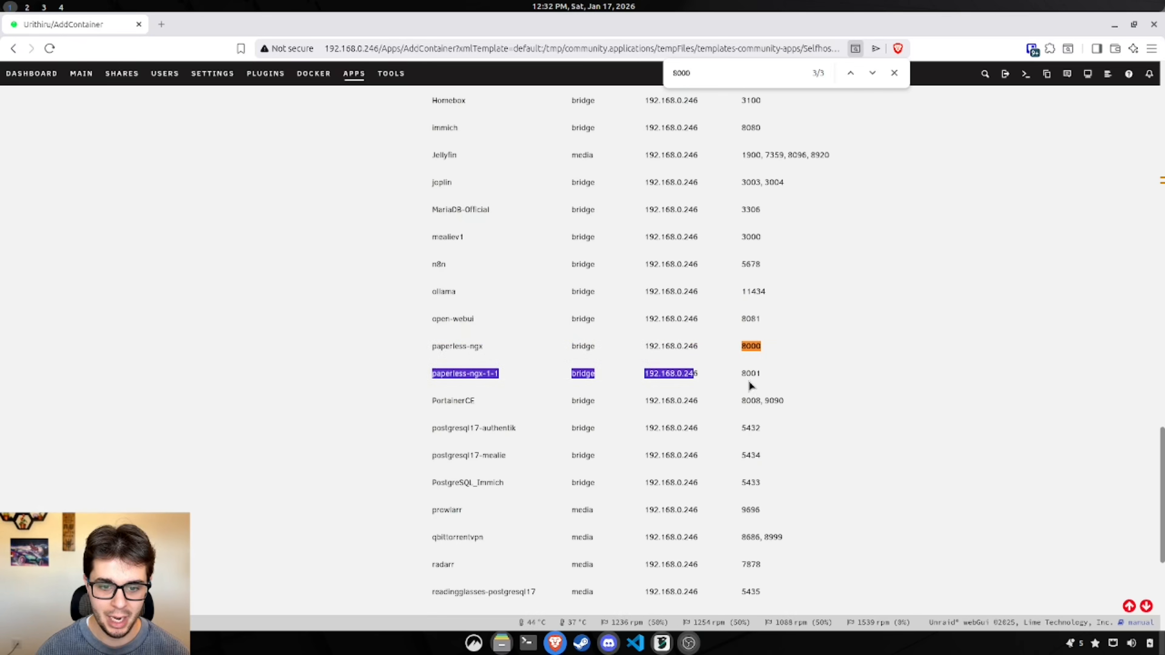
pyautogui.click(803, 380)
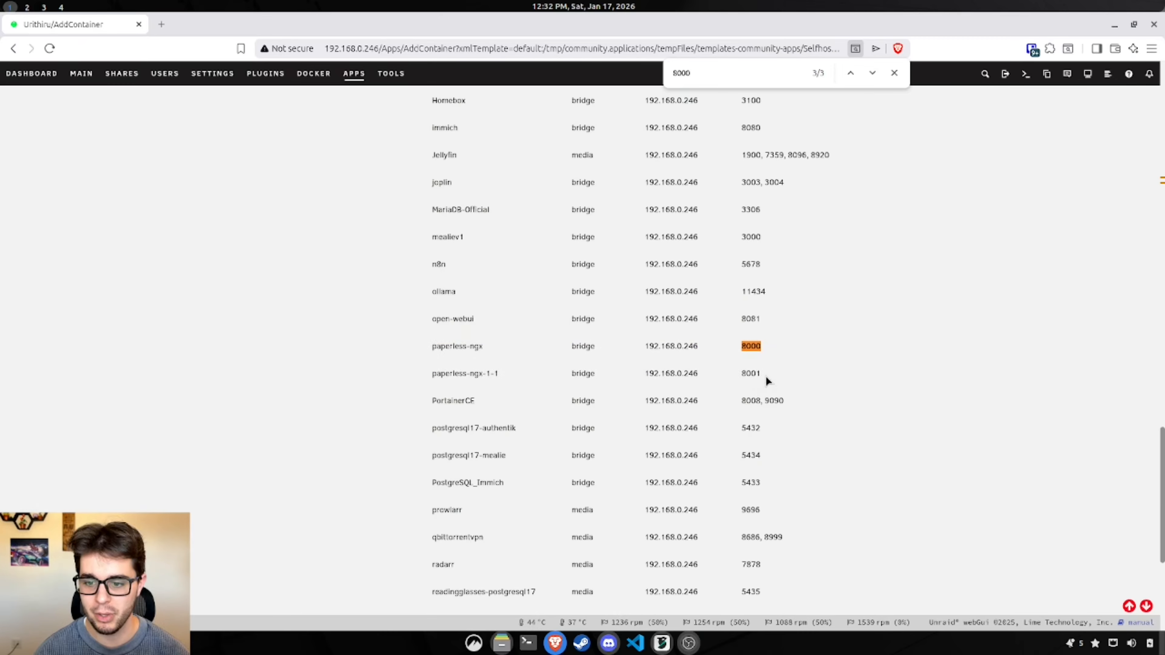
# Step: Change the container's host port from 8000 to 8002
pyautogui.scroll(15, 799, 376)
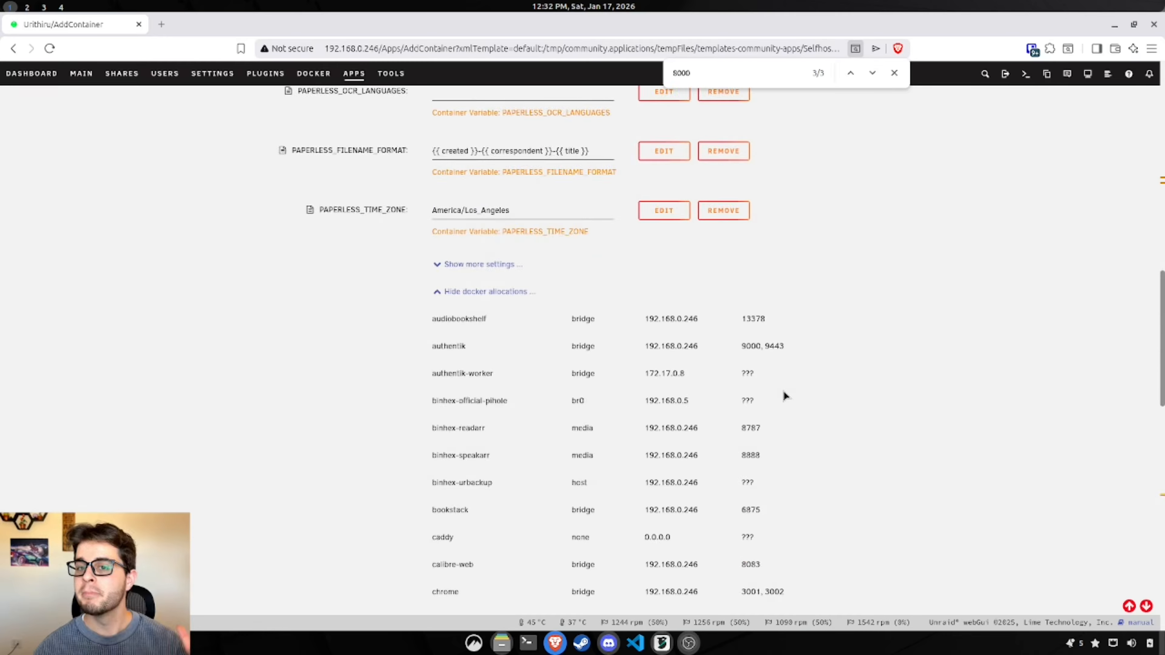
pyautogui.click(485, 185)
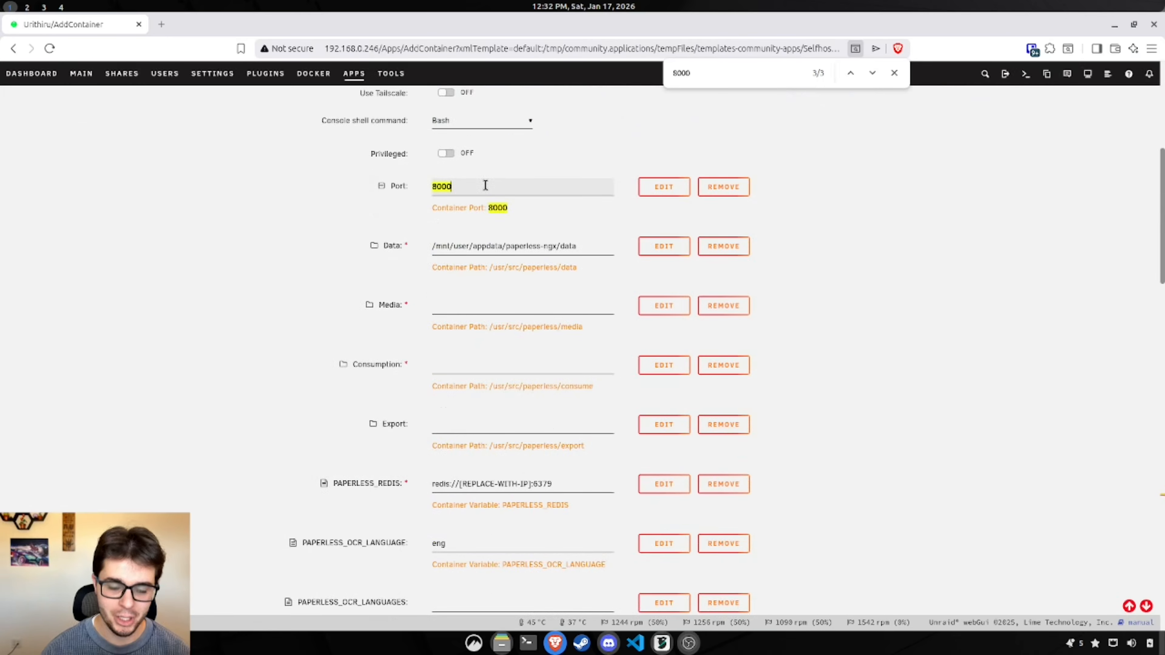
pyautogui.click(737, 85)
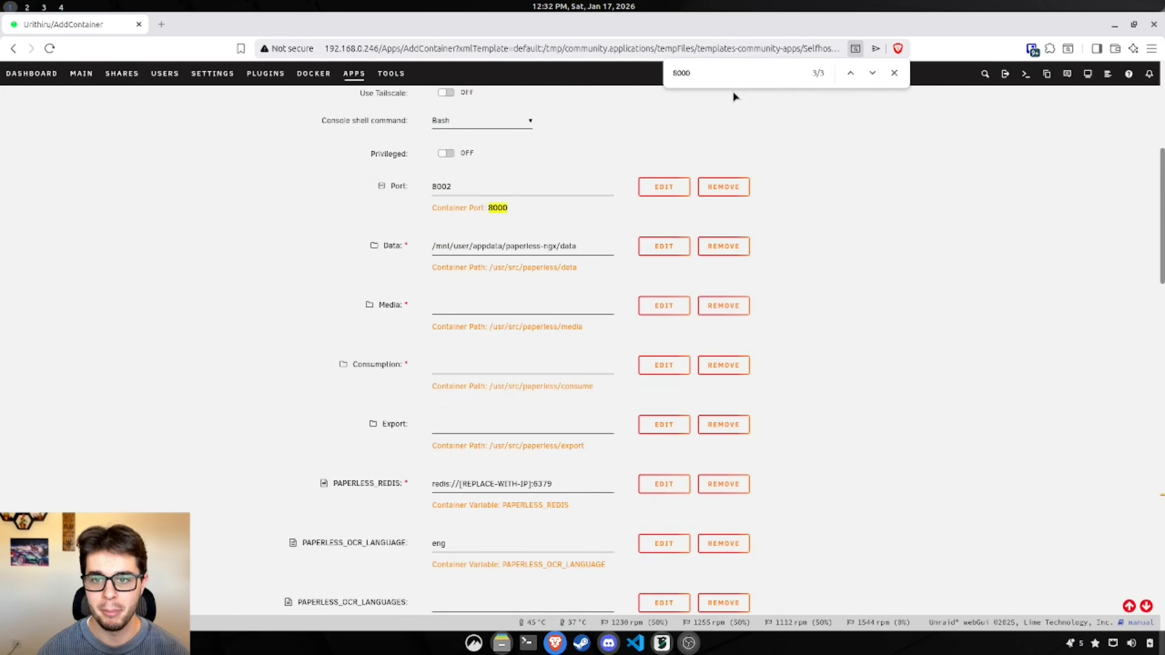
pyautogui.write('2')
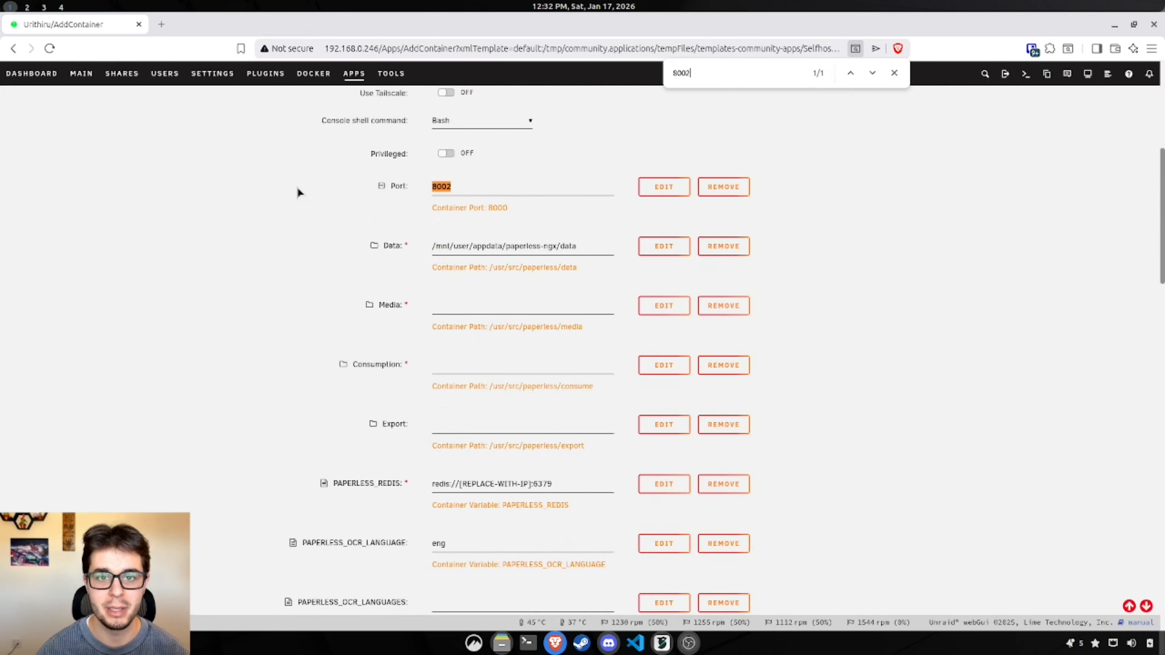
pyautogui.scroll(-2, 326, 259)
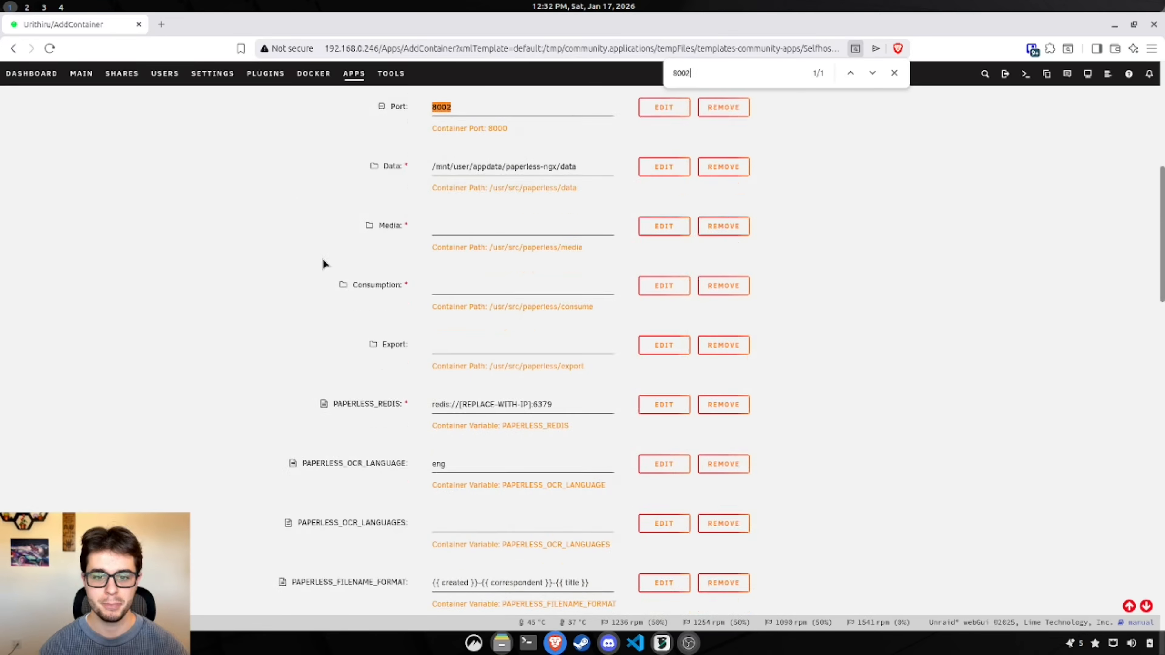
pyautogui.scroll(2, 381, 280)
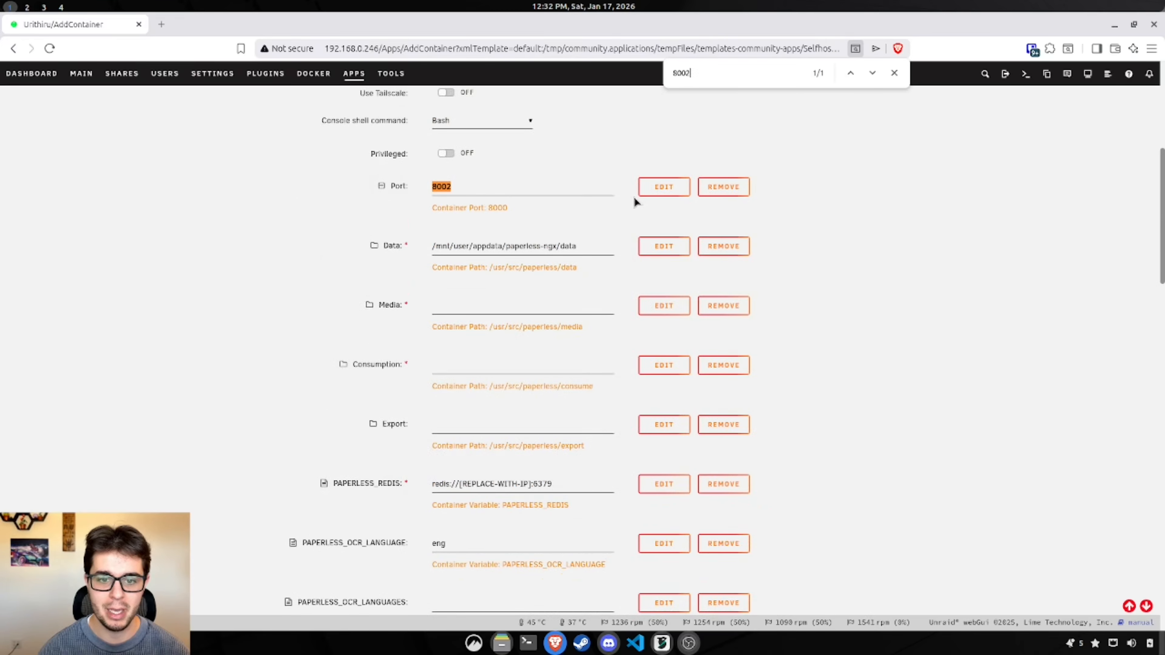
pyautogui.click(556, 245)
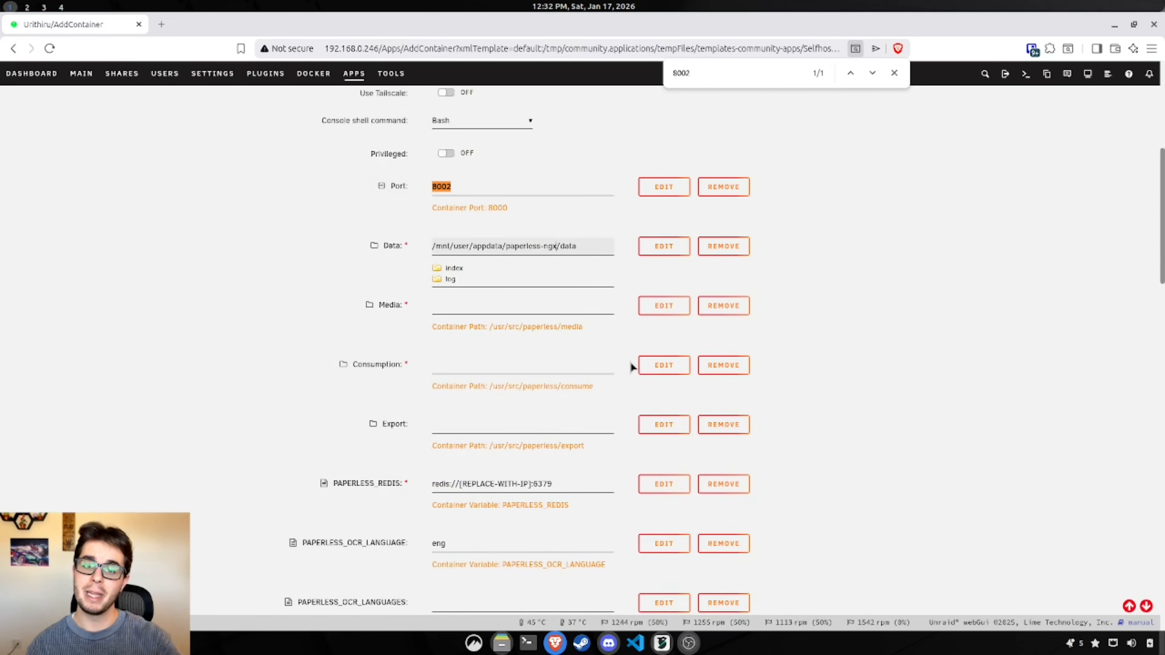
# Step: Append -test to the Data path and set Media to /mnt/user/paperless-ngx-test/Media/
pyautogui.write('-test')
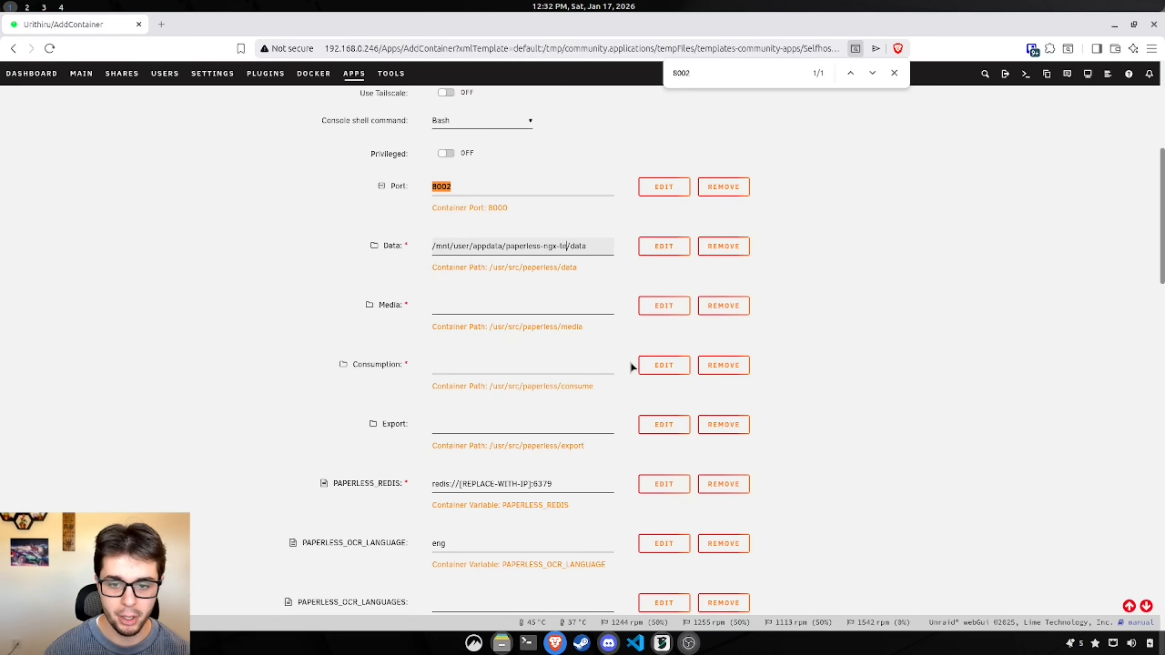
pyautogui.click(894, 258)
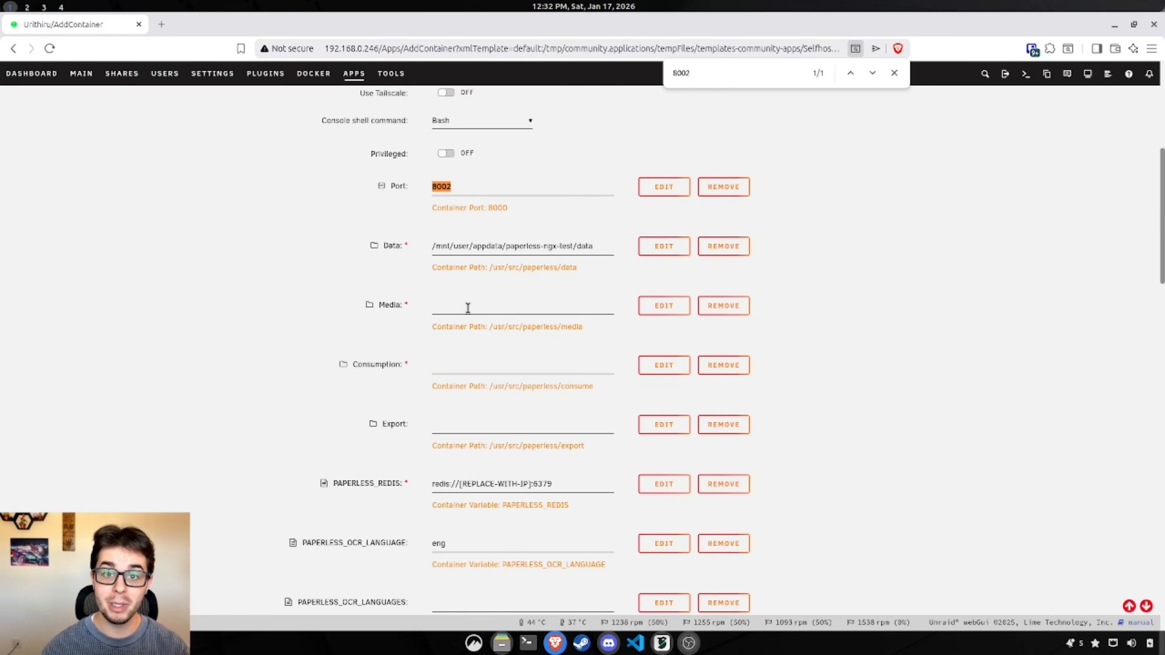
pyautogui.click(481, 308)
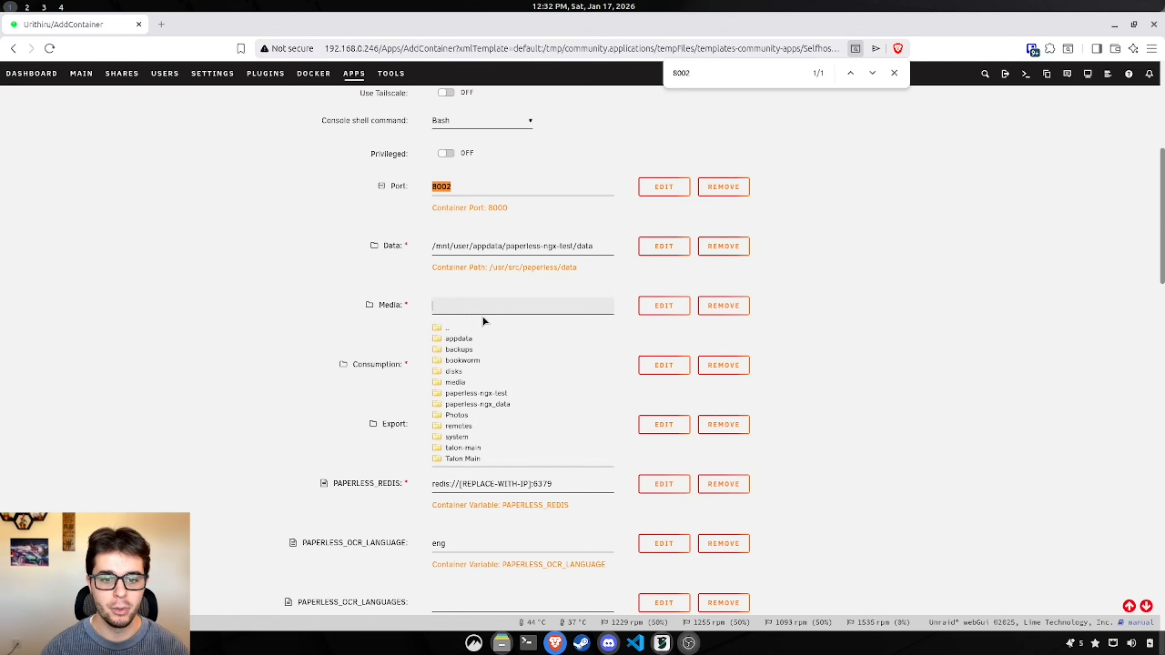
pyautogui.click(476, 302)
pyautogui.click(475, 301)
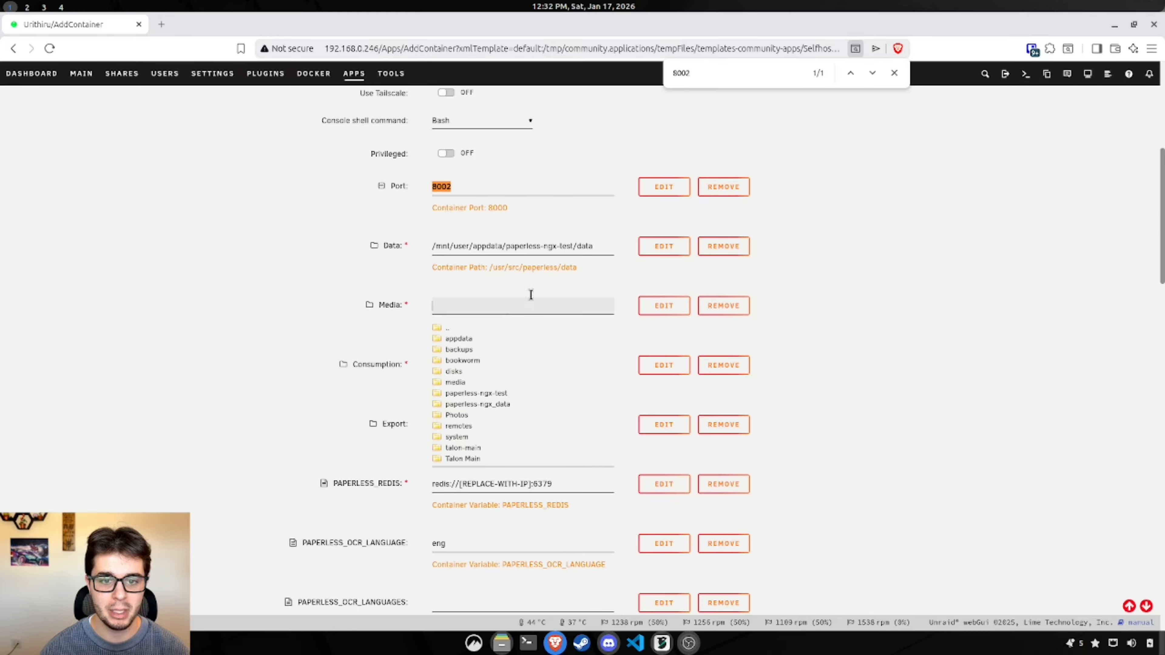
pyautogui.click(489, 394)
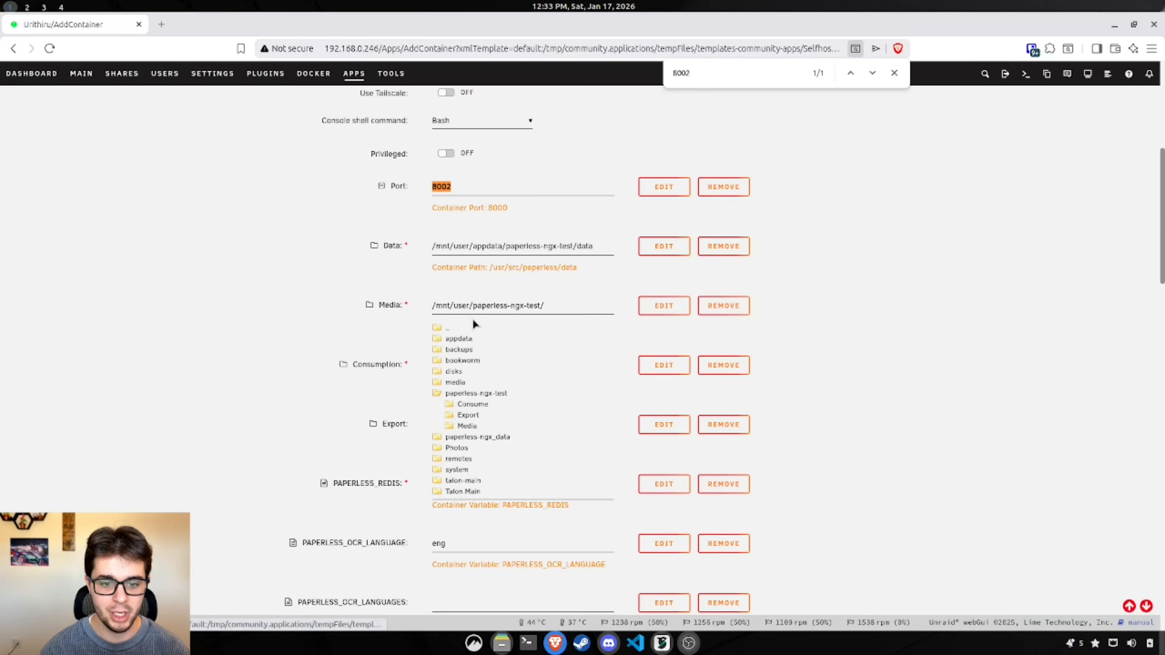
pyautogui.click(472, 428)
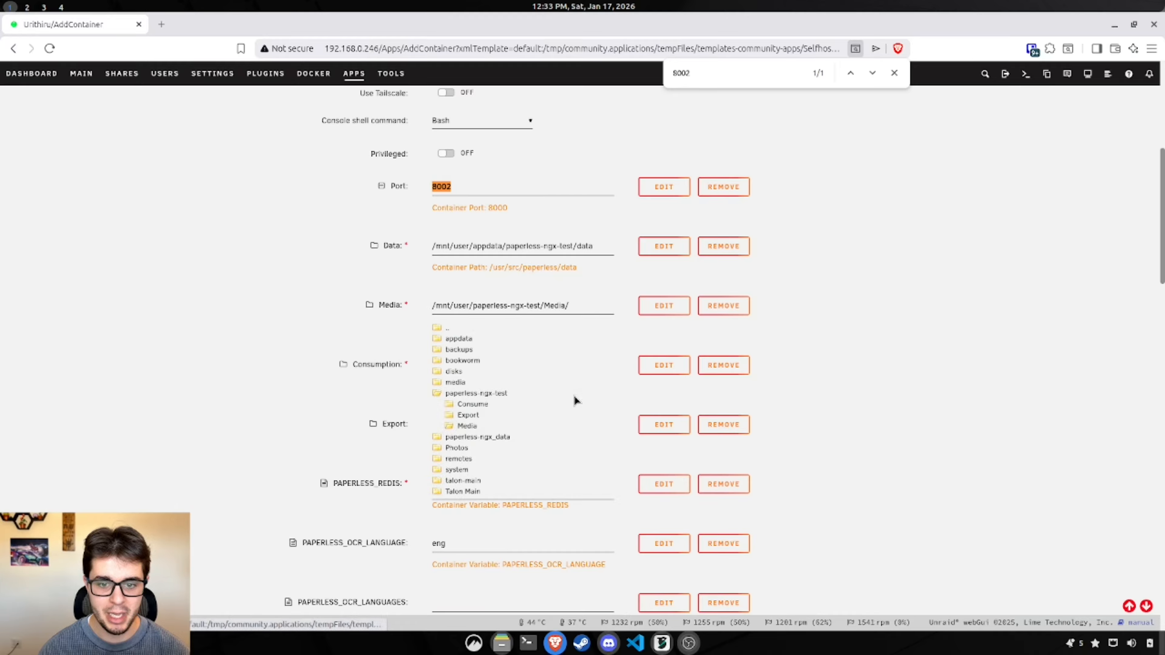
# Step: Set Consumption to /mnt/user/paperless-ngx-test/Consume/ and Export to /mnt/user/paperless-ngx-test/Export/
pyautogui.click(826, 332)
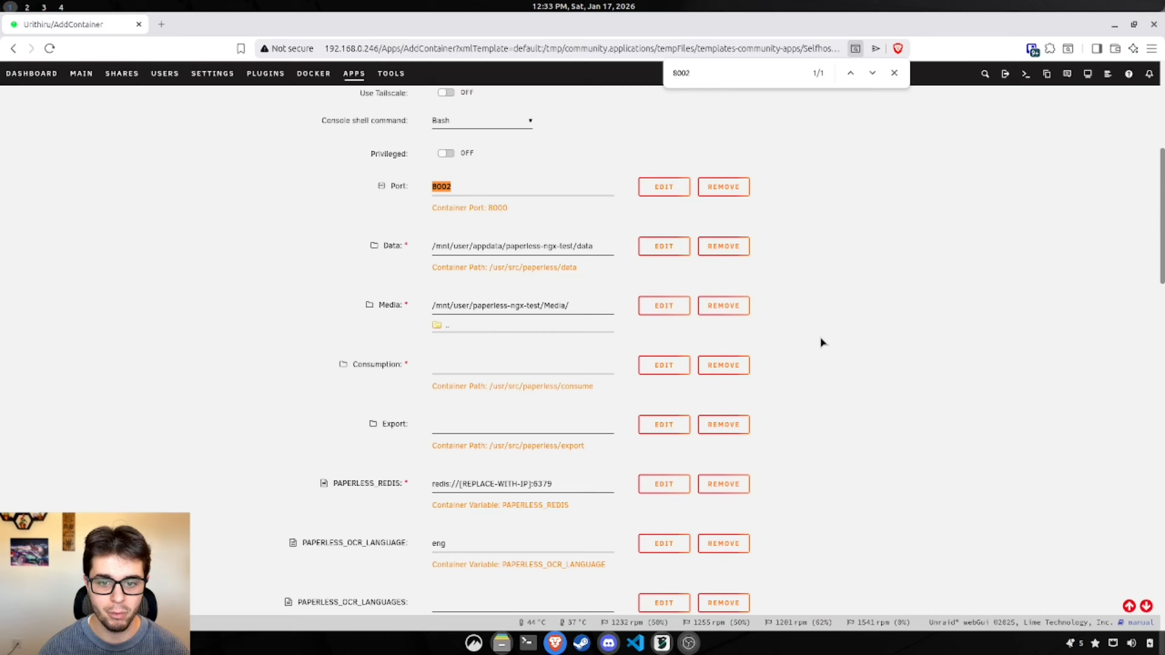
pyautogui.click(536, 366)
pyautogui.click(481, 452)
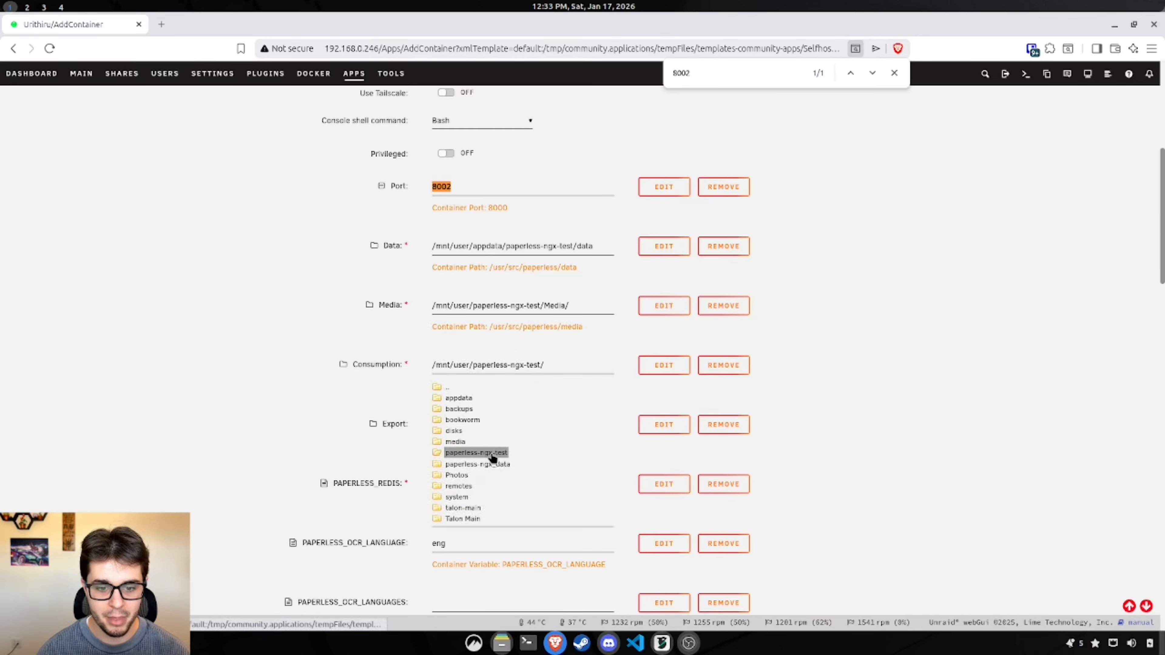
pyautogui.click(473, 463)
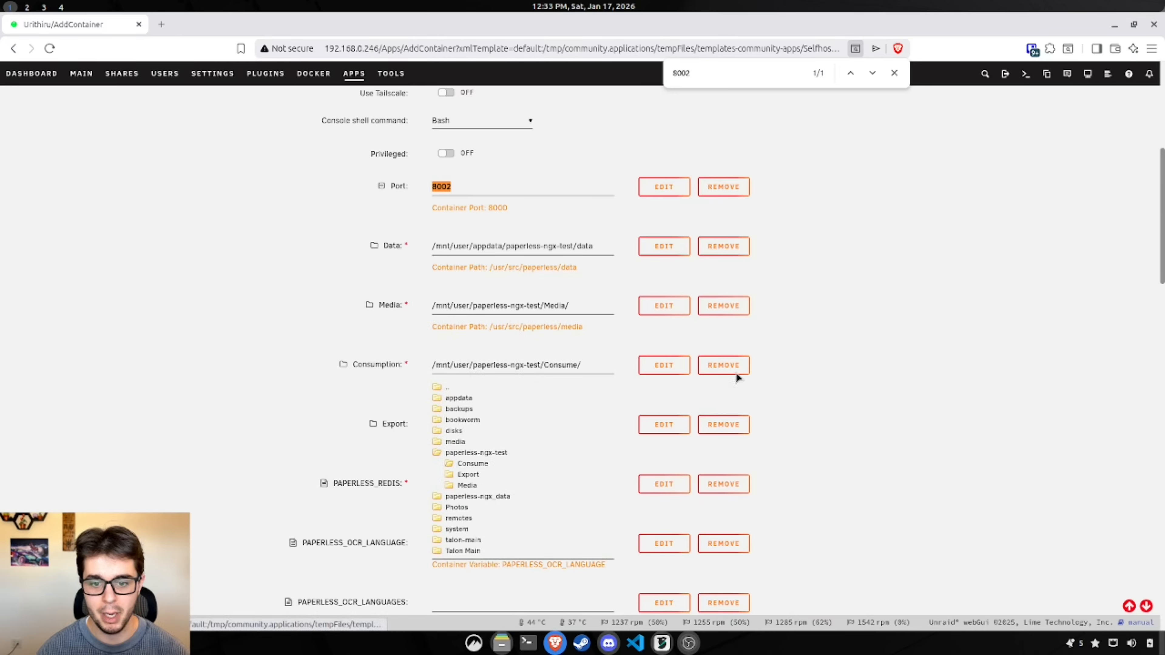
pyautogui.click(838, 343)
pyautogui.click(487, 429)
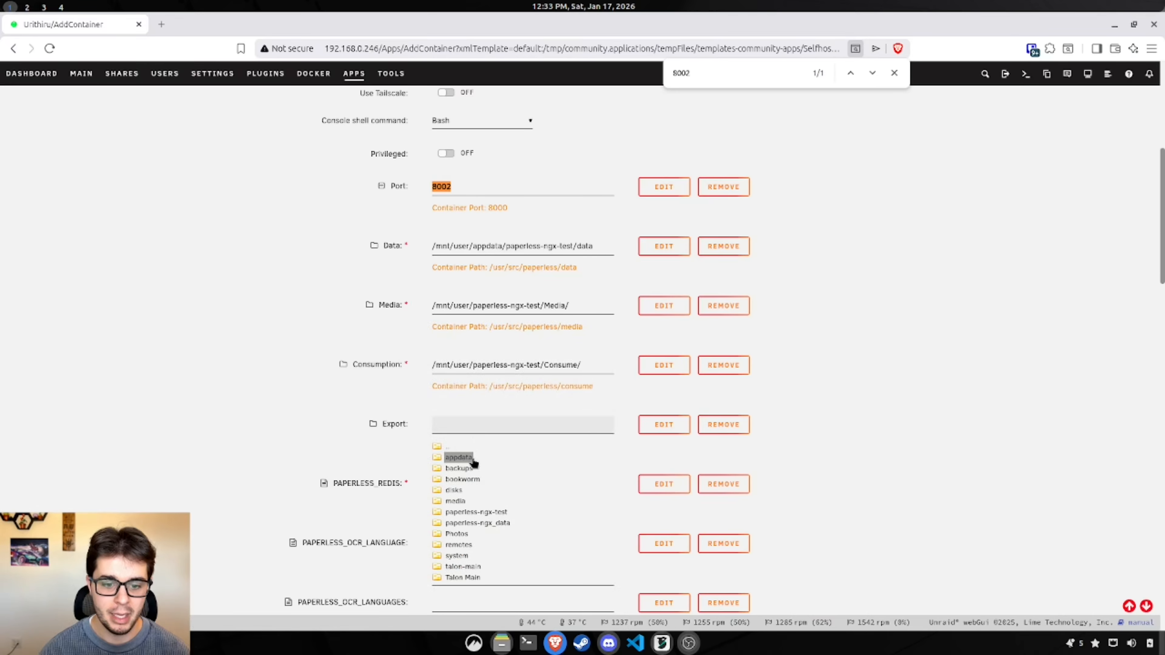
pyautogui.click(482, 513)
pyautogui.scroll(-2, 504, 482)
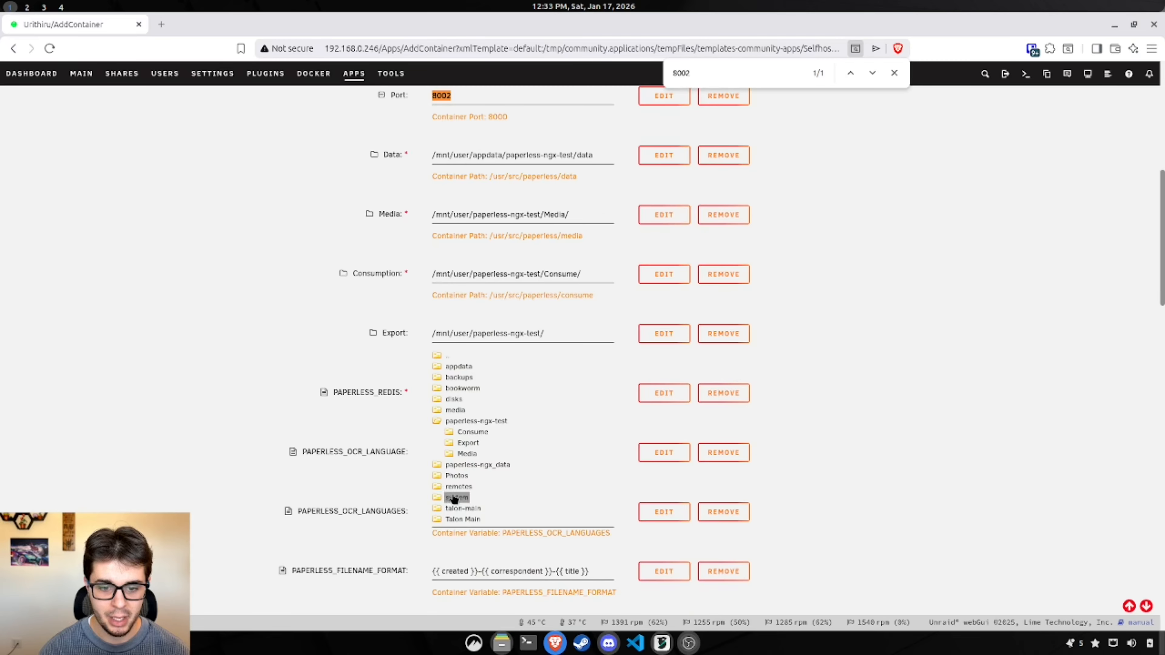
pyautogui.click(468, 443)
pyautogui.click(902, 354)
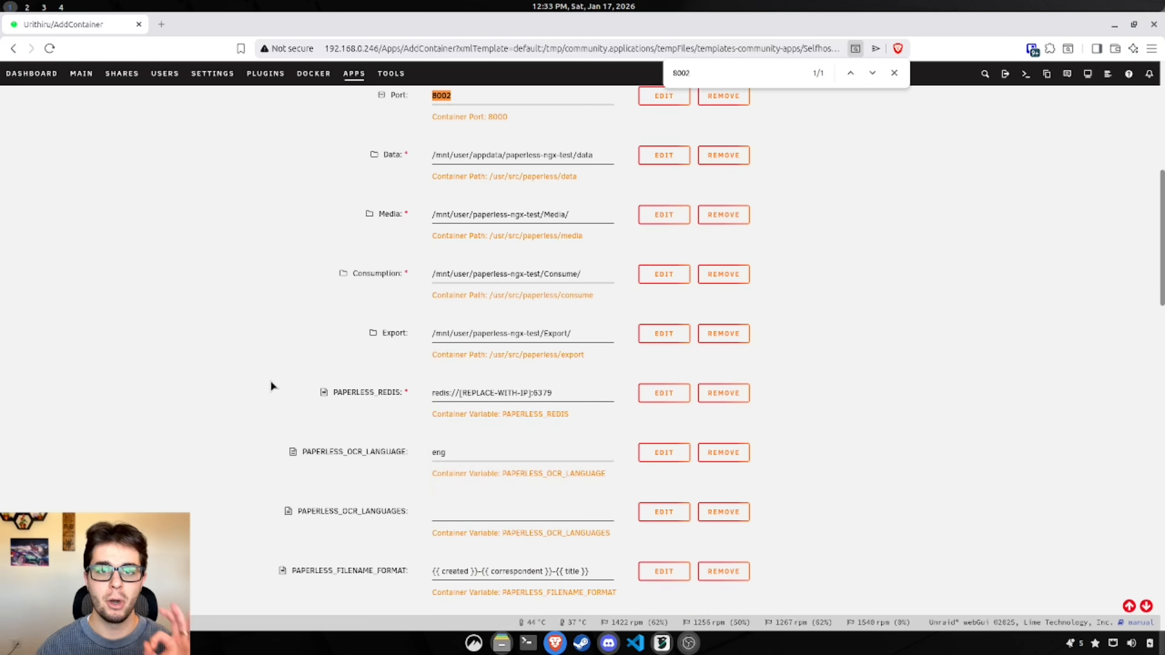
pyautogui.scroll(-3, 271, 387)
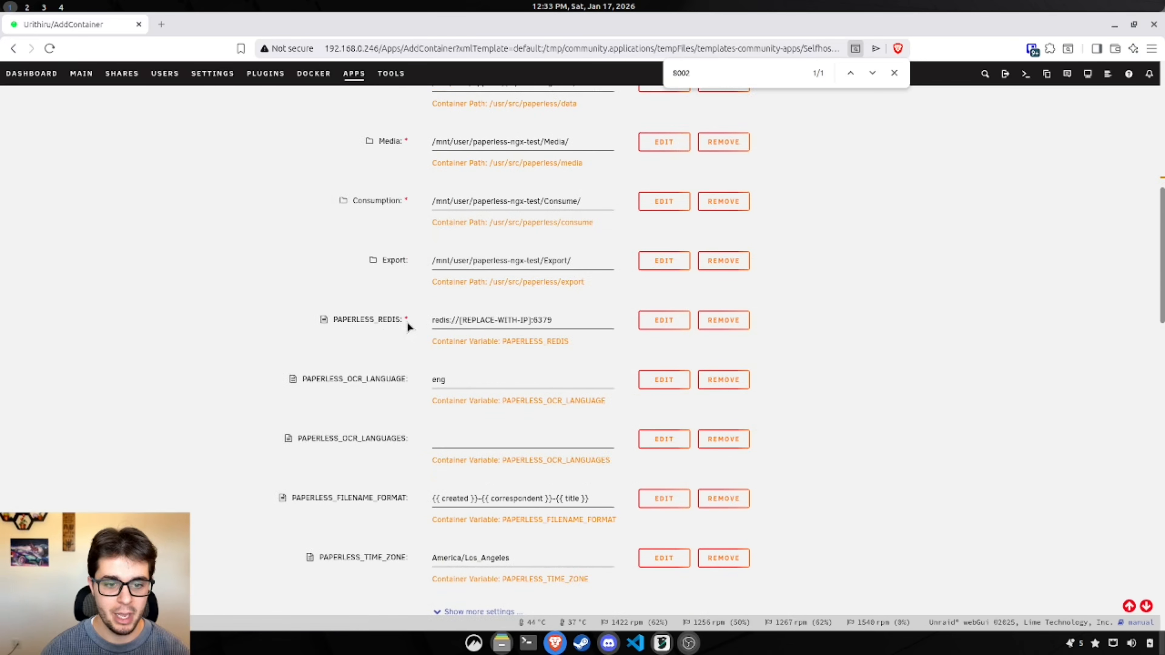
# Step: Open the Unraid Docker page in a background tab next to the paperless-ngx container form
pyautogui.moveTo(407, 324); pyautogui.dragTo(325, 320)
pyautogui.click(301, 348)
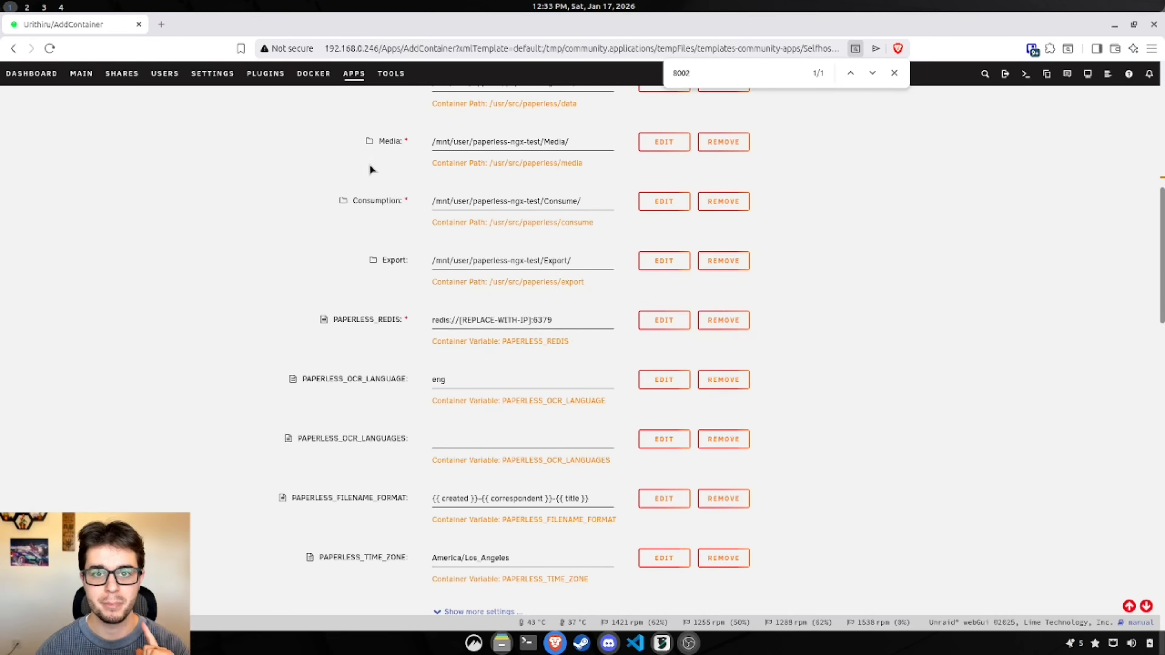
pyautogui.middleClick(314, 75)
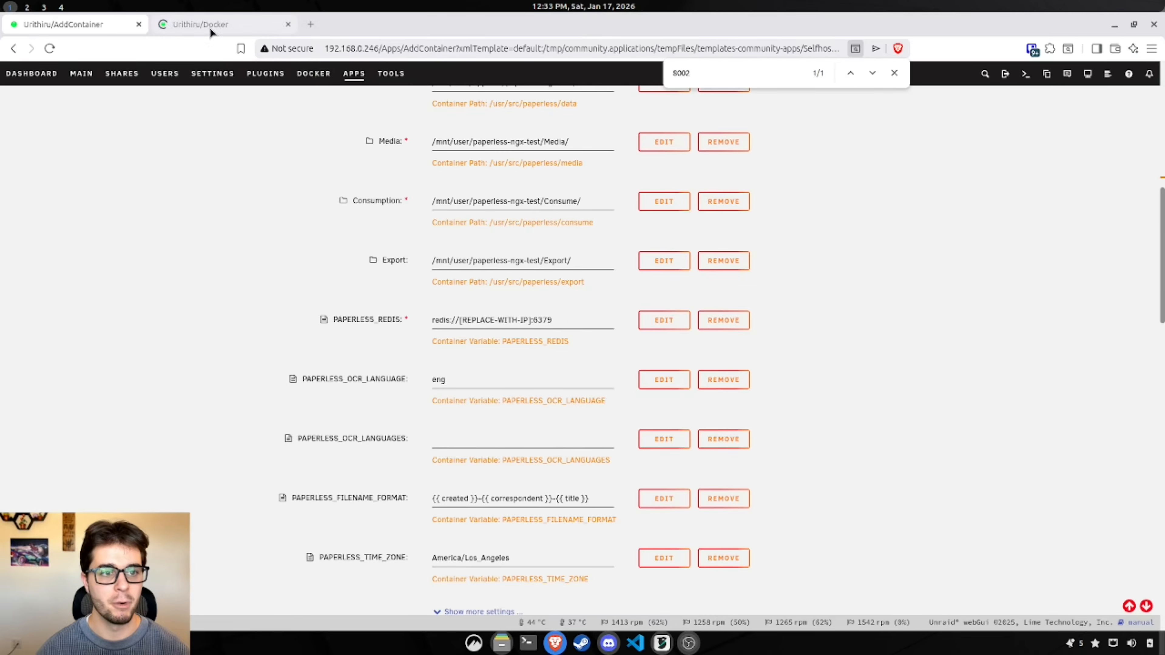
# Step: Copy Redis-paperless-ngx-test's LAN address 192.168.0.246:6383 from the Docker page
pyautogui.click(209, 26)
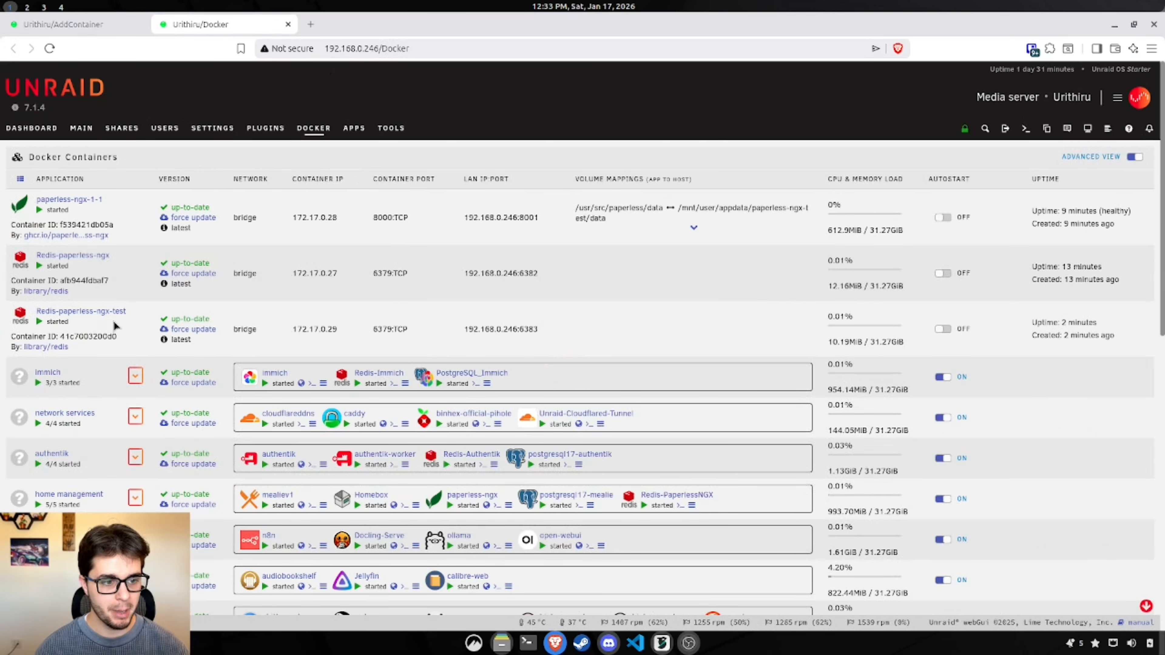
pyautogui.moveTo(540, 329); pyautogui.dragTo(464, 330)
pyautogui.hotkey('ctrl', 'c')
pyautogui.click(533, 331)
# Step: Replace the PAPERLESS_REDIS placeholder so it reads redis://192.168.0.246:6383
pyautogui.click(69, 24)
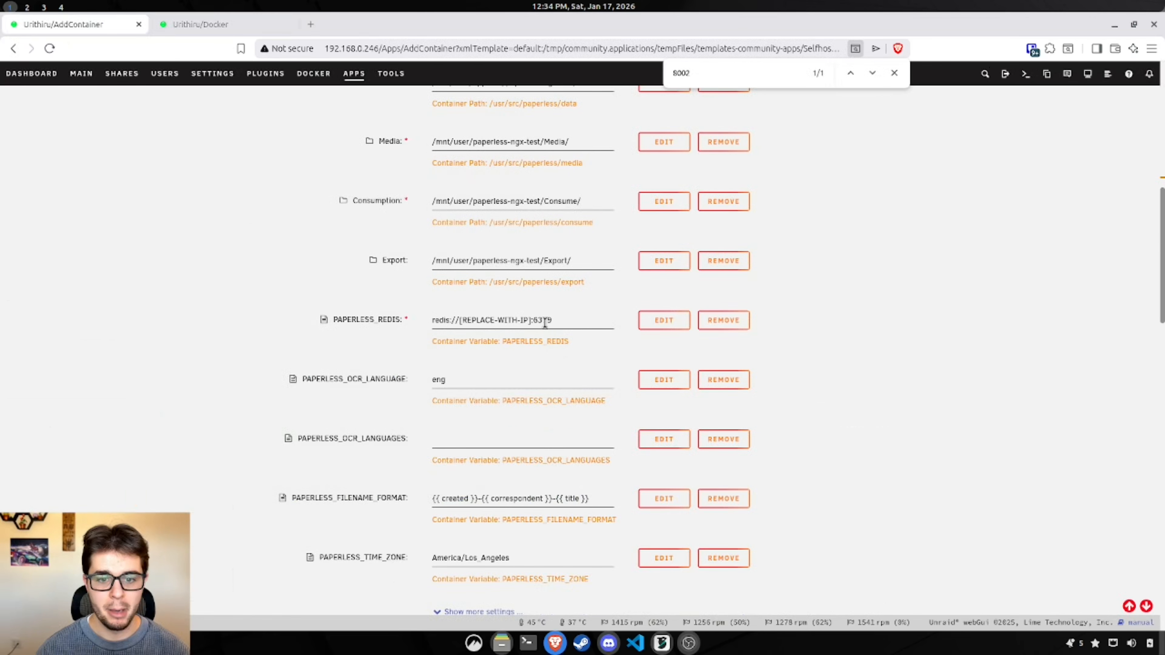
pyautogui.moveTo(553, 320); pyautogui.dragTo(461, 325)
pyautogui.hotkey('ctrl', 'v')
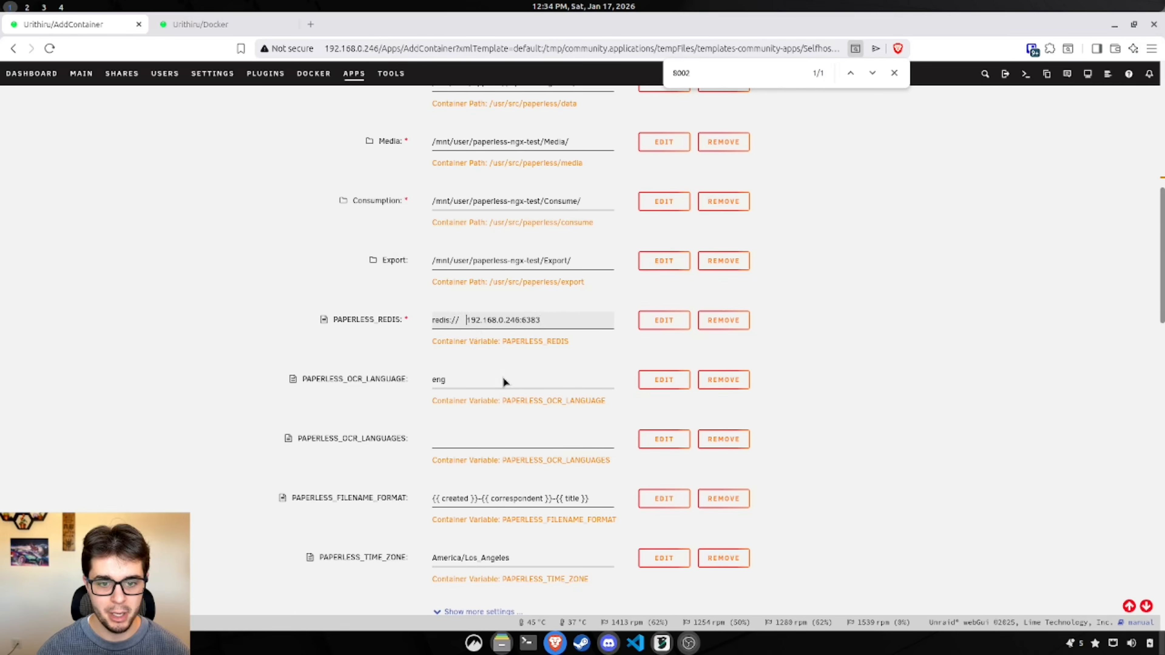
pyautogui.press('BackSpace')
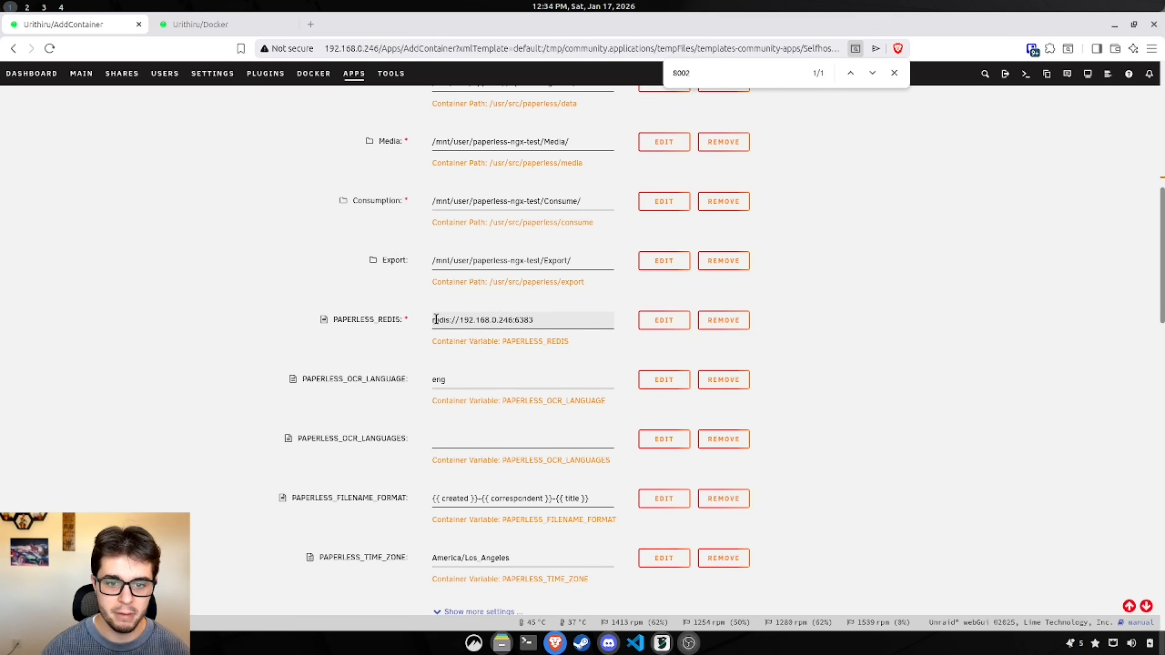
pyautogui.click(916, 300)
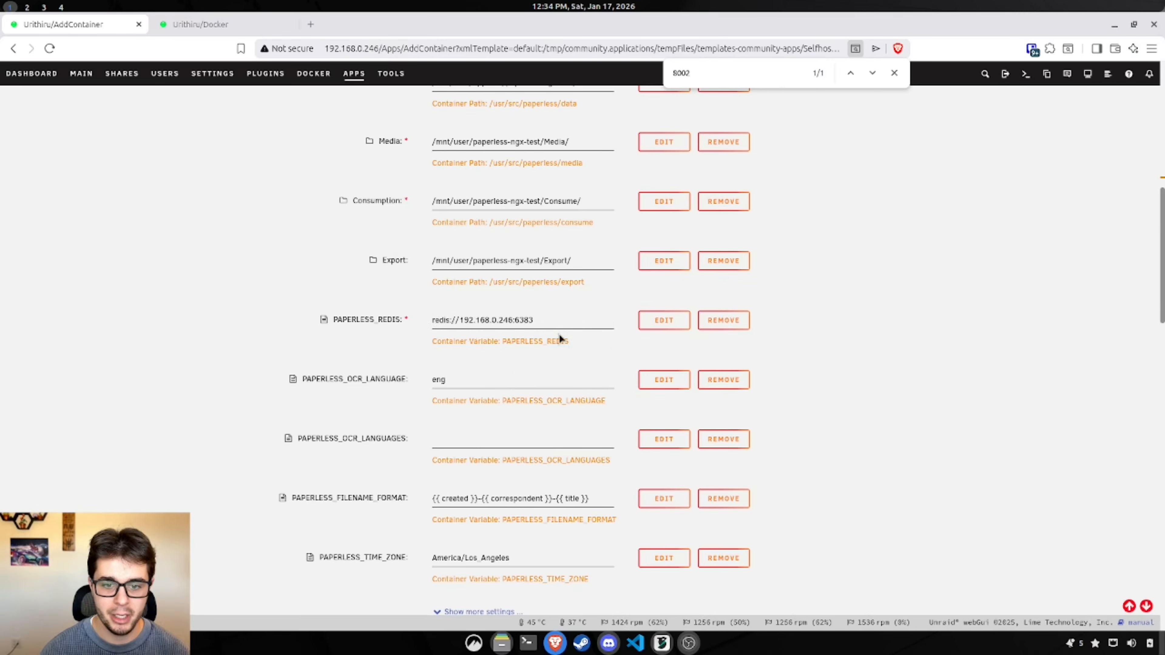
# Step: Collapse the docker allocations list further down the container form
pyautogui.scroll(-2, 552, 323)
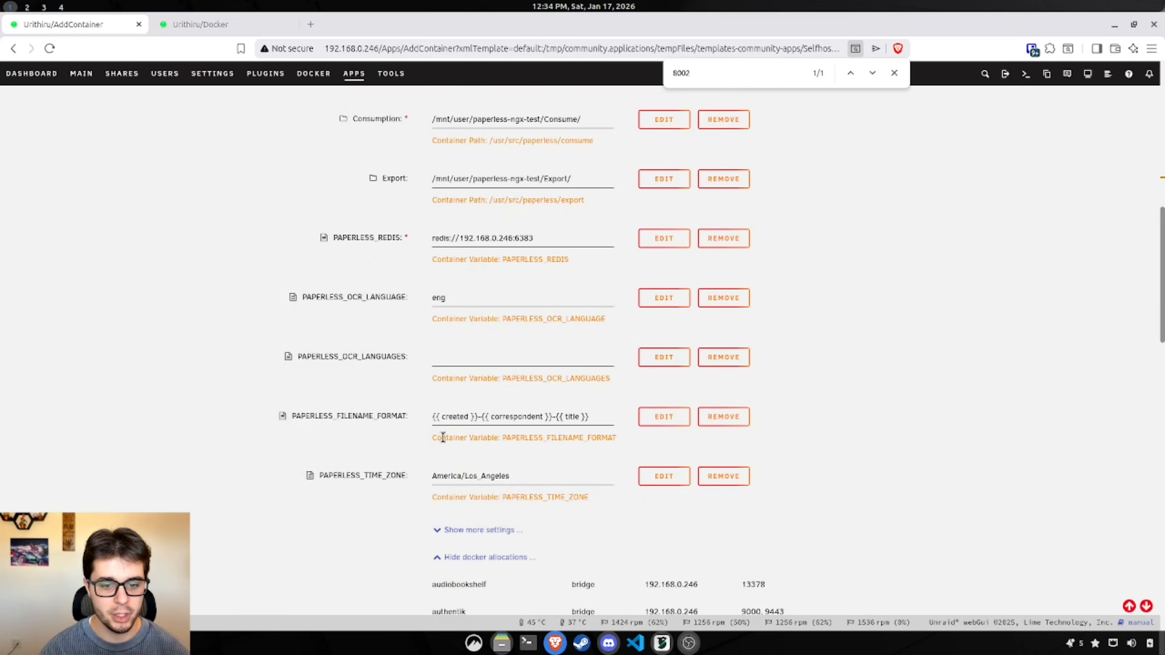
pyautogui.scroll(-2, 440, 434)
pyautogui.scroll(-2, 438, 431)
pyautogui.click(458, 403)
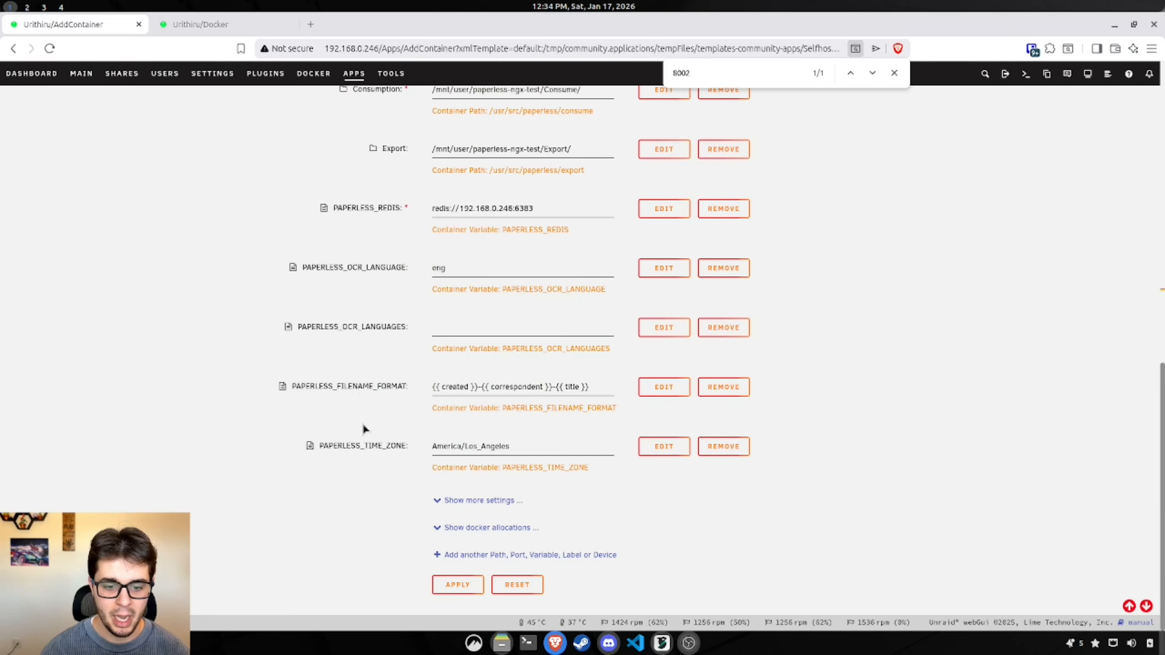
# Step: Create paperless-ngx-1-test and open its WebUI on 192.168.0.246:8002 from the Docker page
pyautogui.click(449, 588)
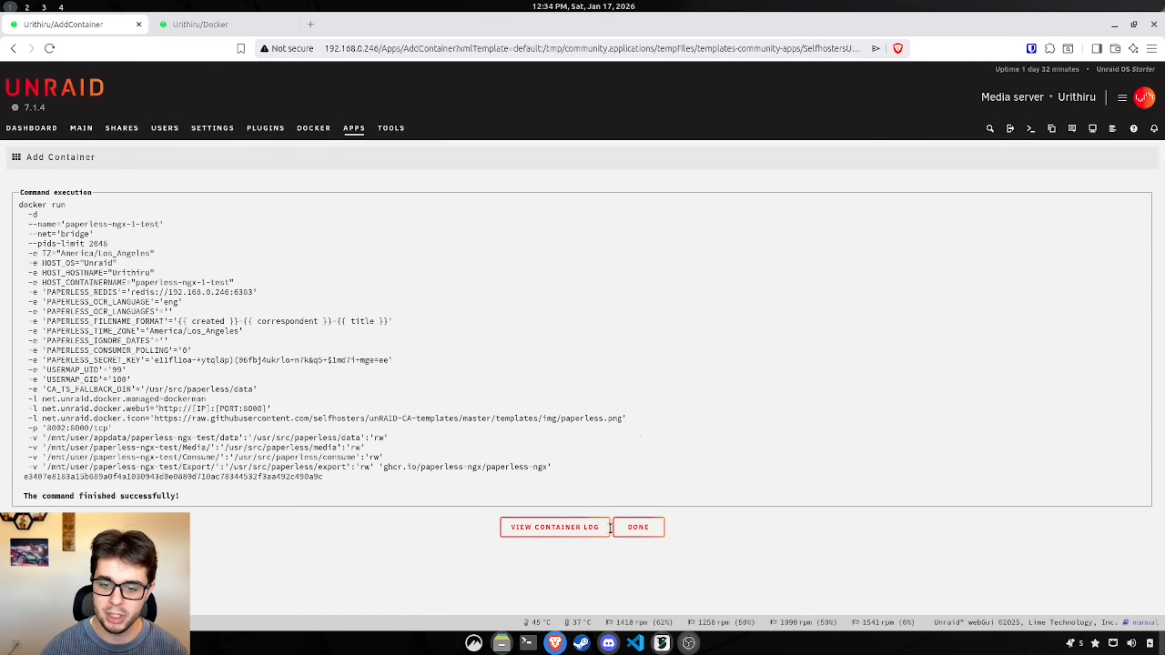
pyautogui.click(633, 533)
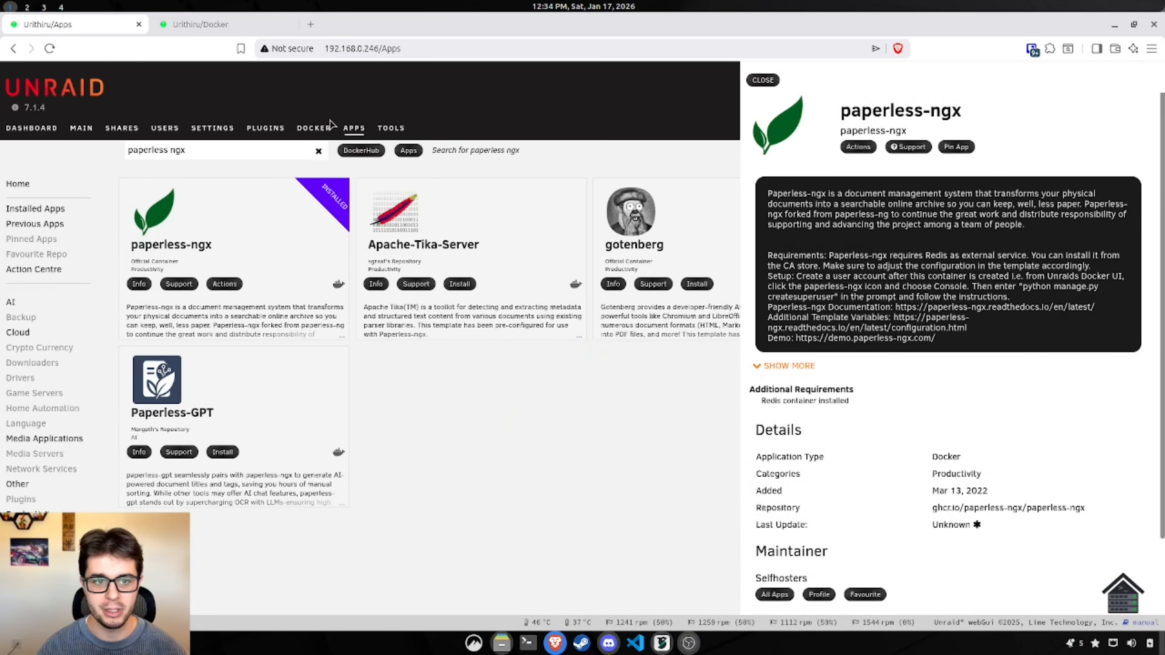
pyautogui.click(313, 128)
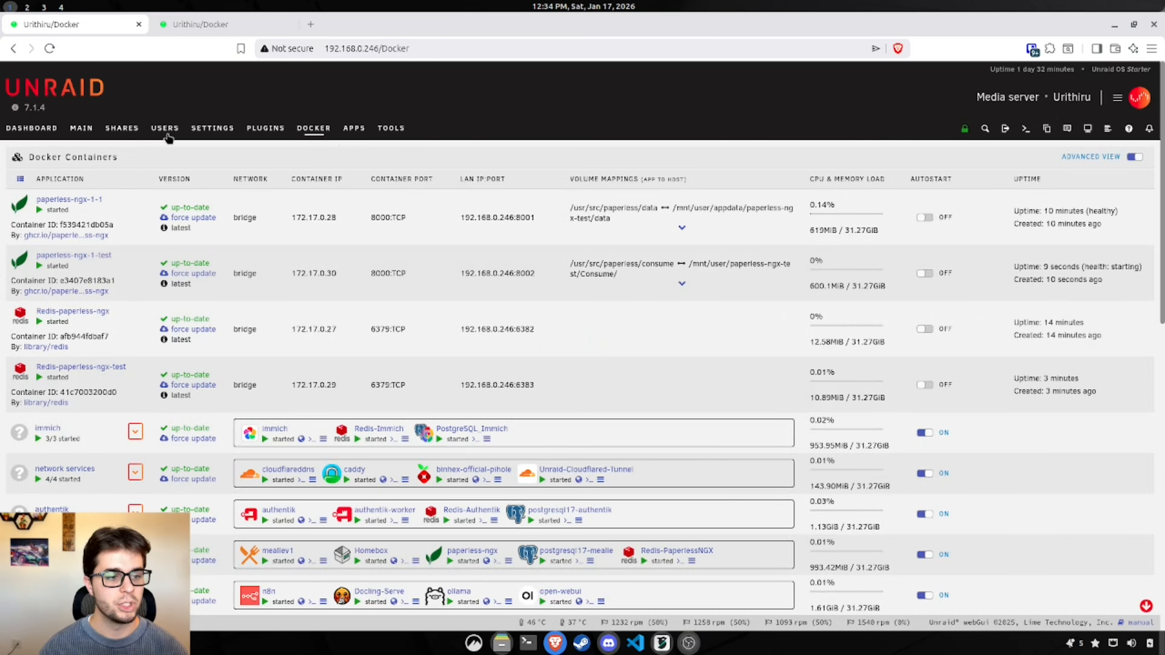
pyautogui.click(22, 268)
pyautogui.click(40, 290)
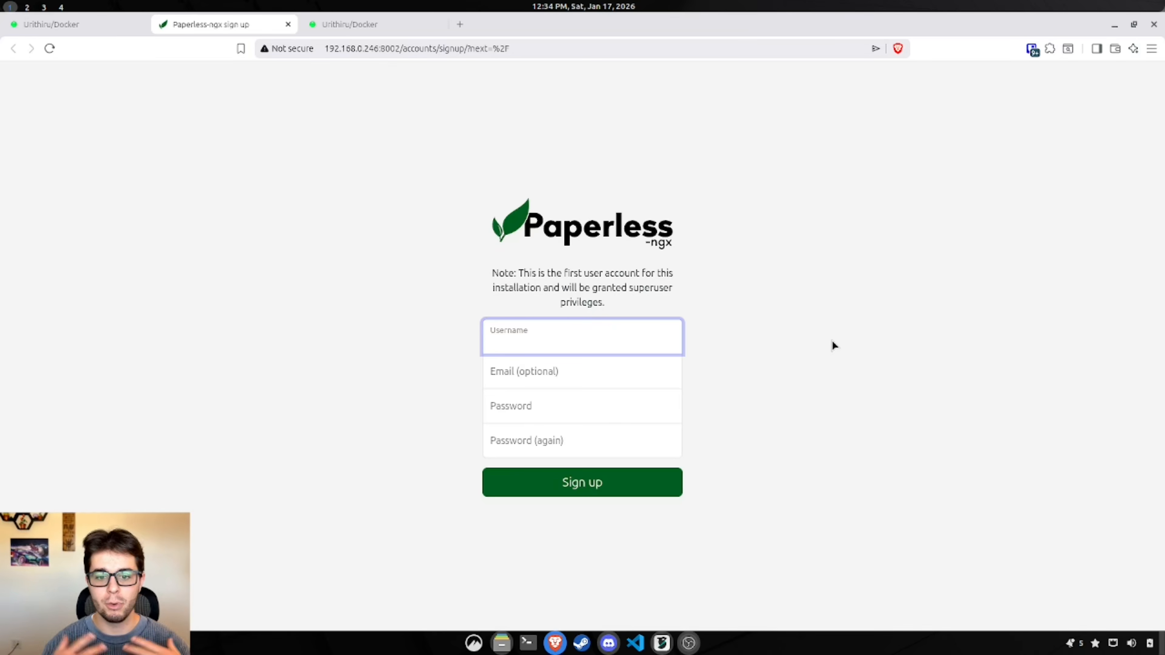
# Step: Sign up the first Paperless-ngx user test-user, entering the password twice
pyautogui.write('test-user')
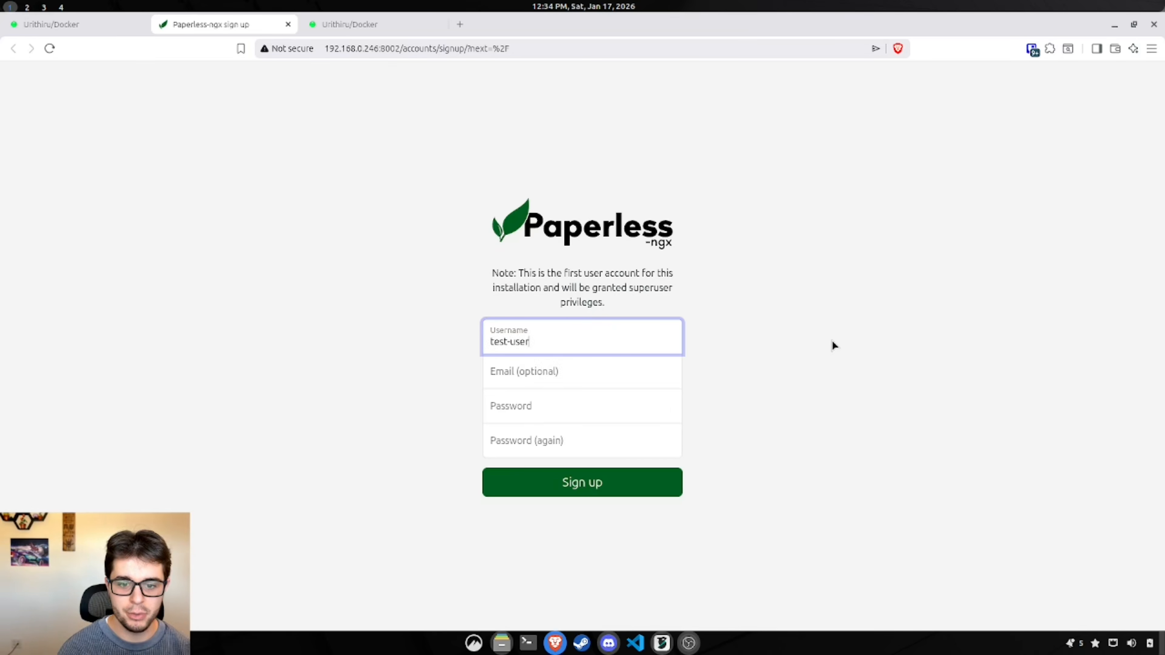
pyautogui.press('Tab')
pyautogui.press('Tab')
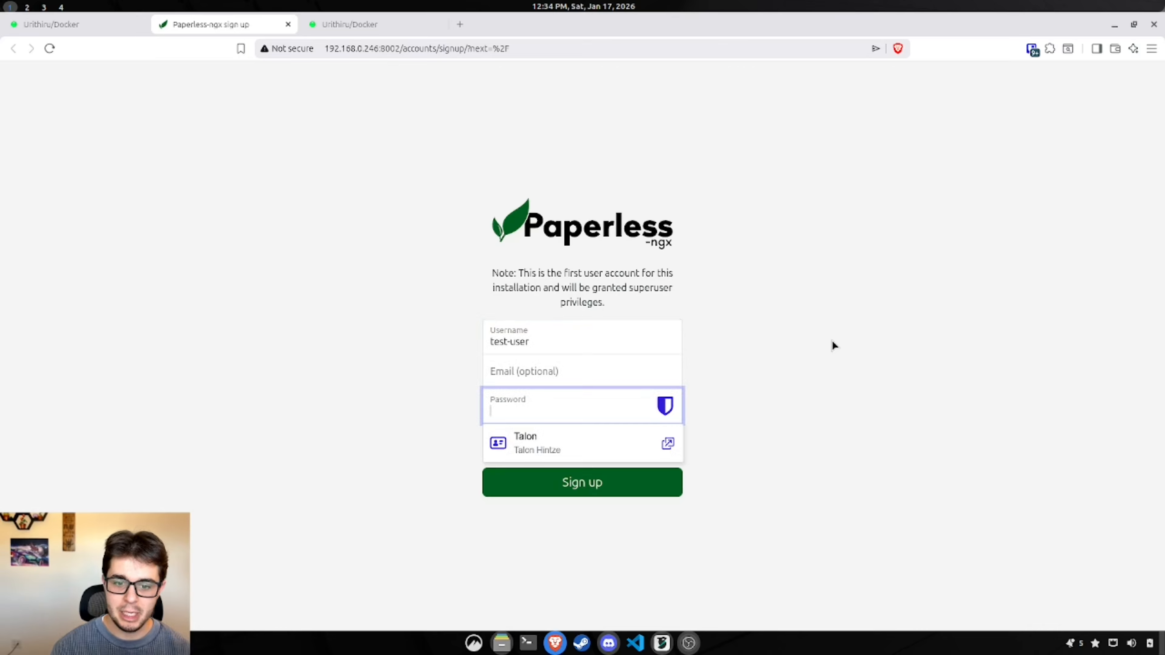
pyautogui.write('*')
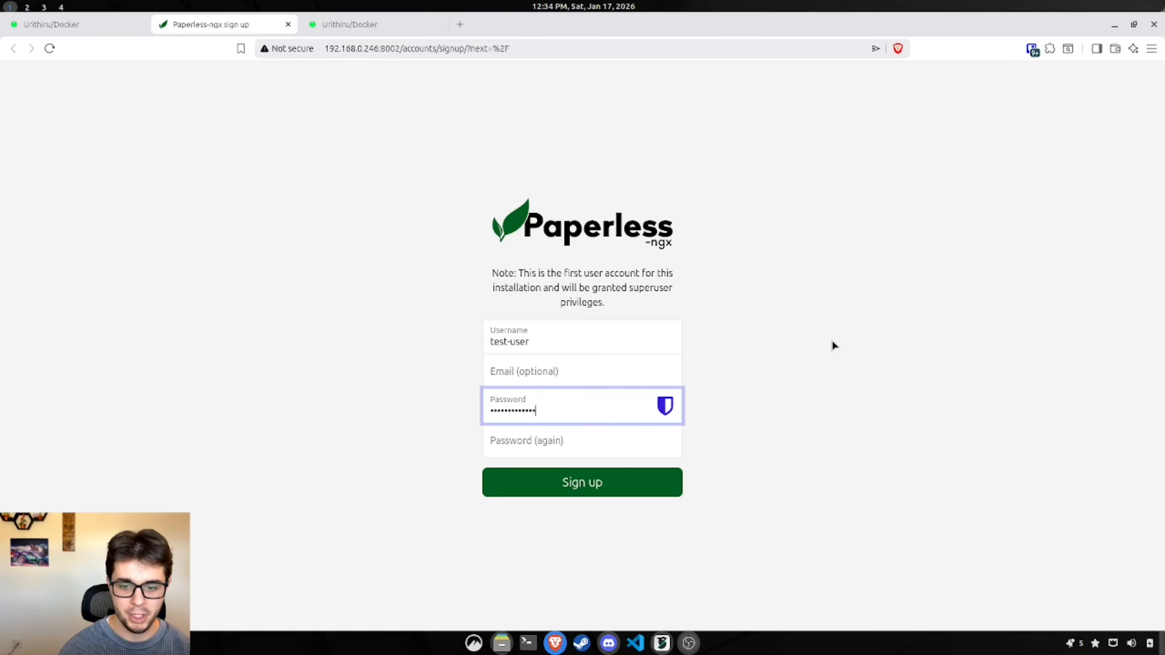
pyautogui.click(884, 462)
pyautogui.click(570, 426)
pyautogui.write('****')
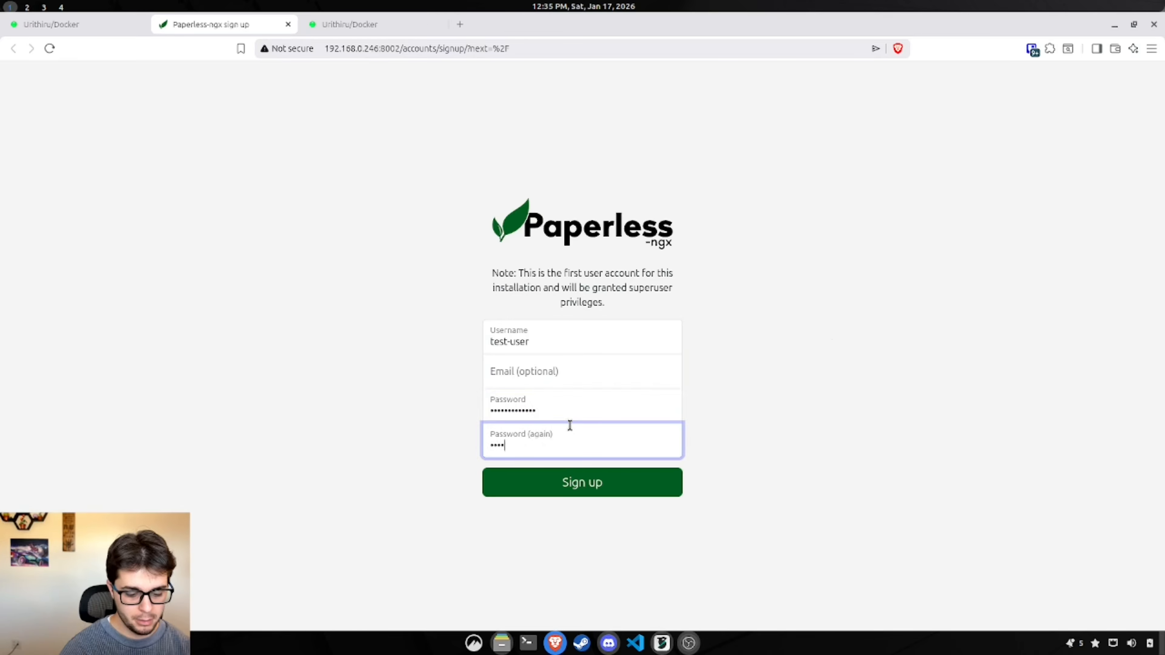
pyautogui.click(592, 489)
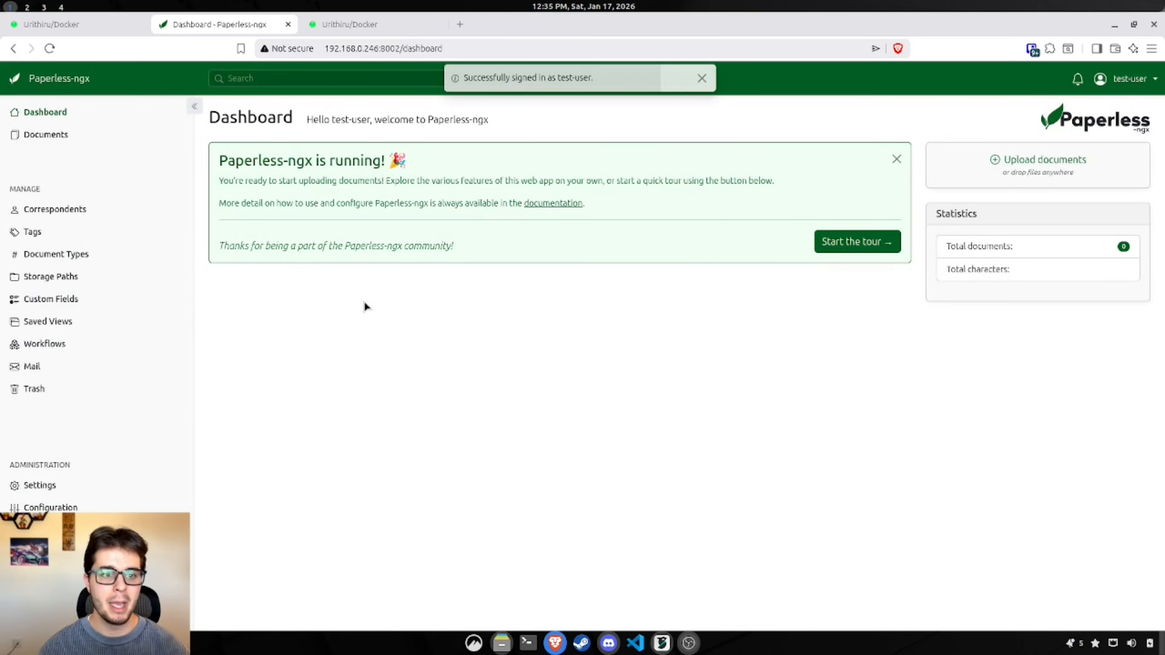
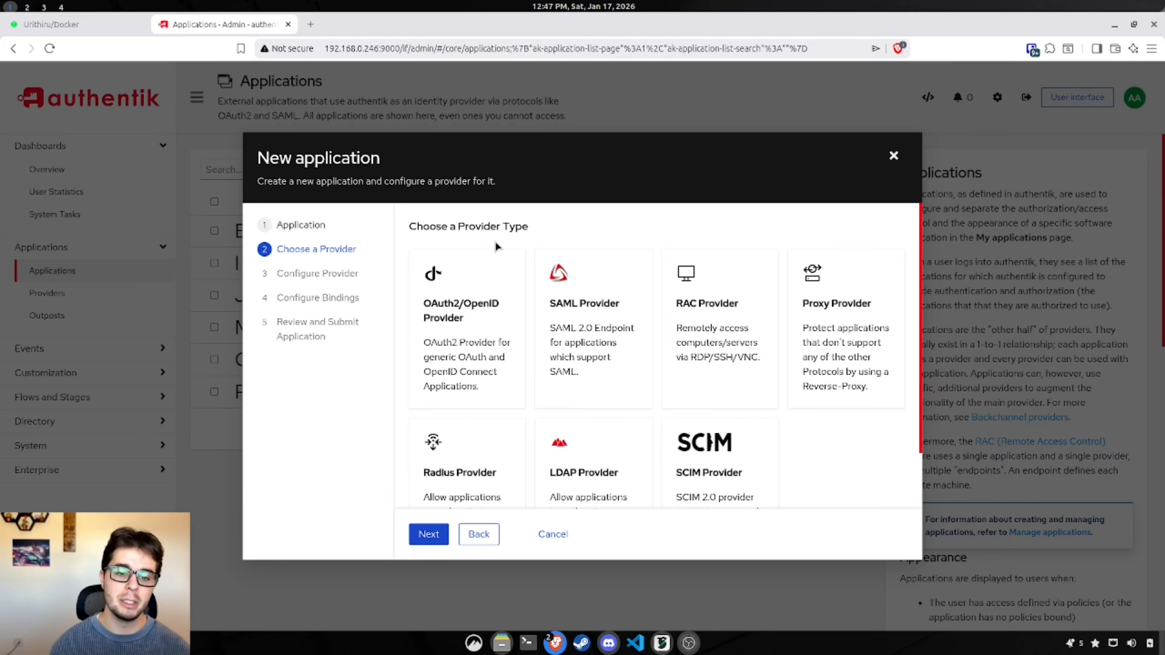
# Step: Choose an OAuth2/OpenID provider using the default-provider-authorization-explicit-consent authorization flow
pyautogui.click(470, 296)
pyautogui.click(446, 535)
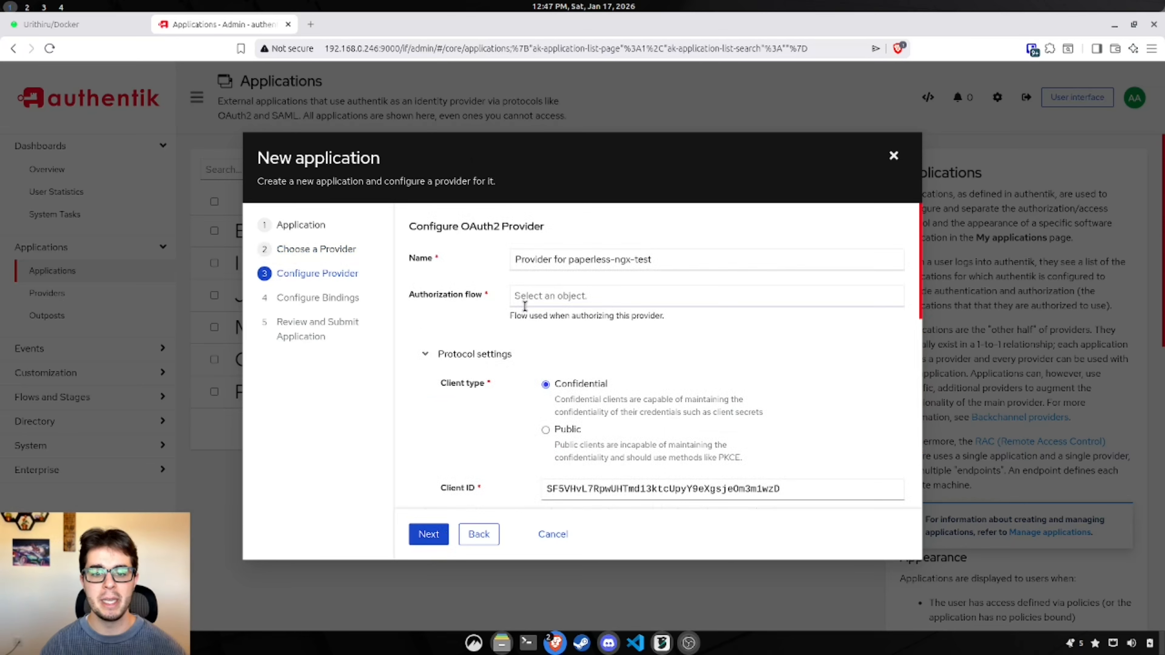
pyautogui.moveTo(733, 260); pyautogui.dragTo(410, 269)
pyautogui.click(477, 284)
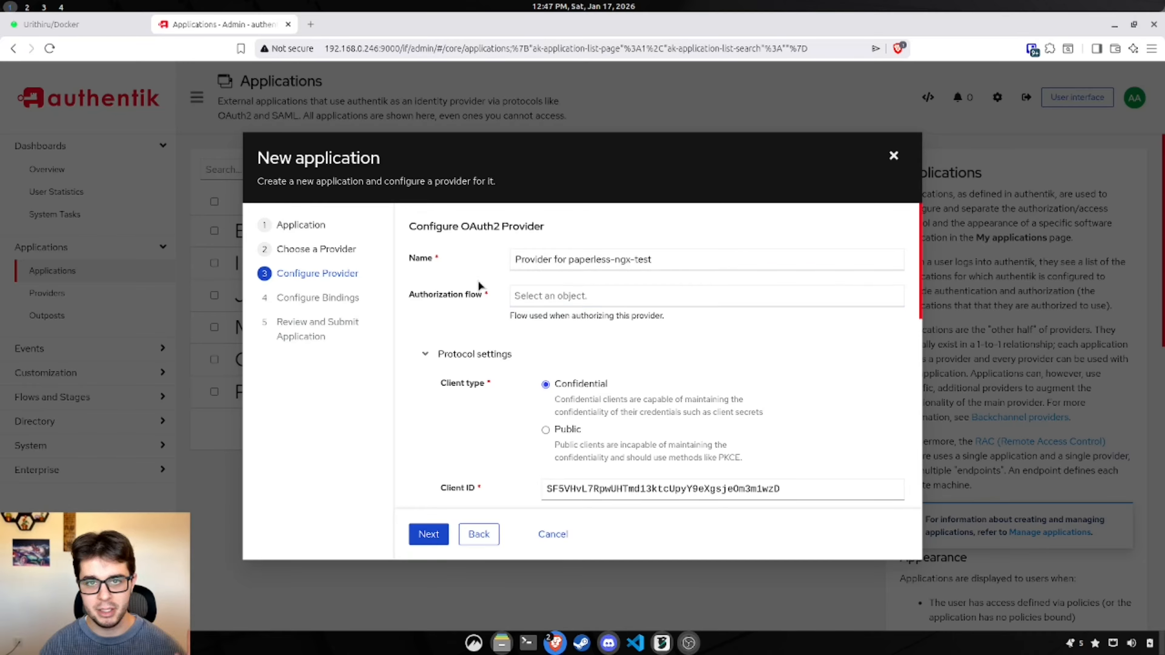
pyautogui.click(597, 295)
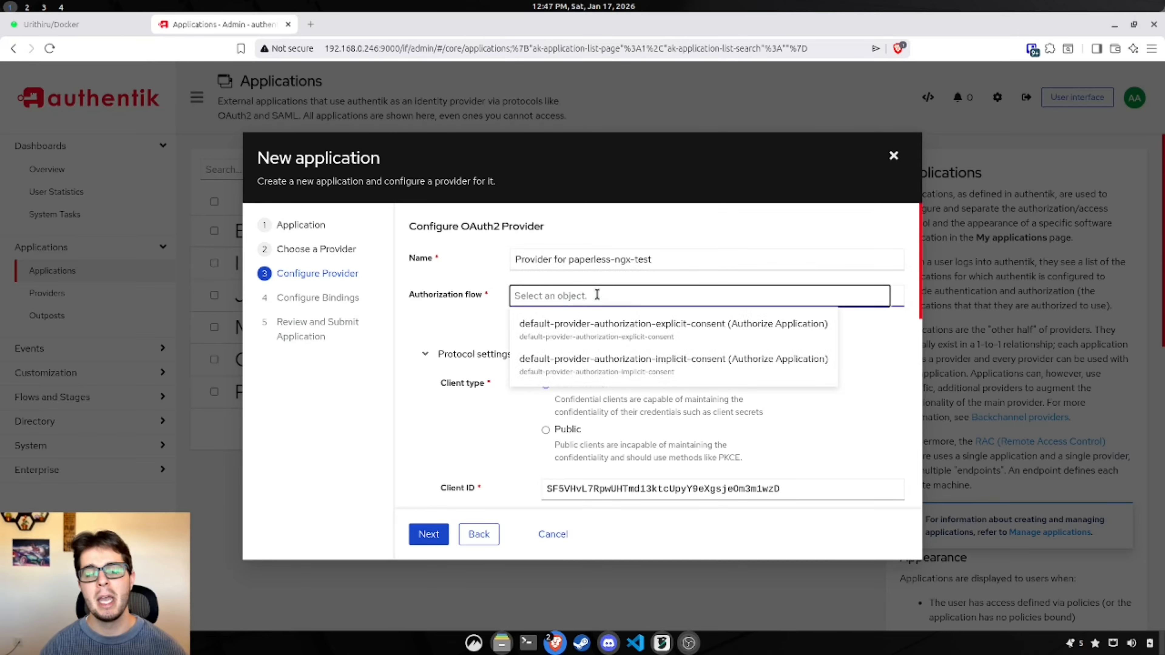
pyautogui.click(685, 319)
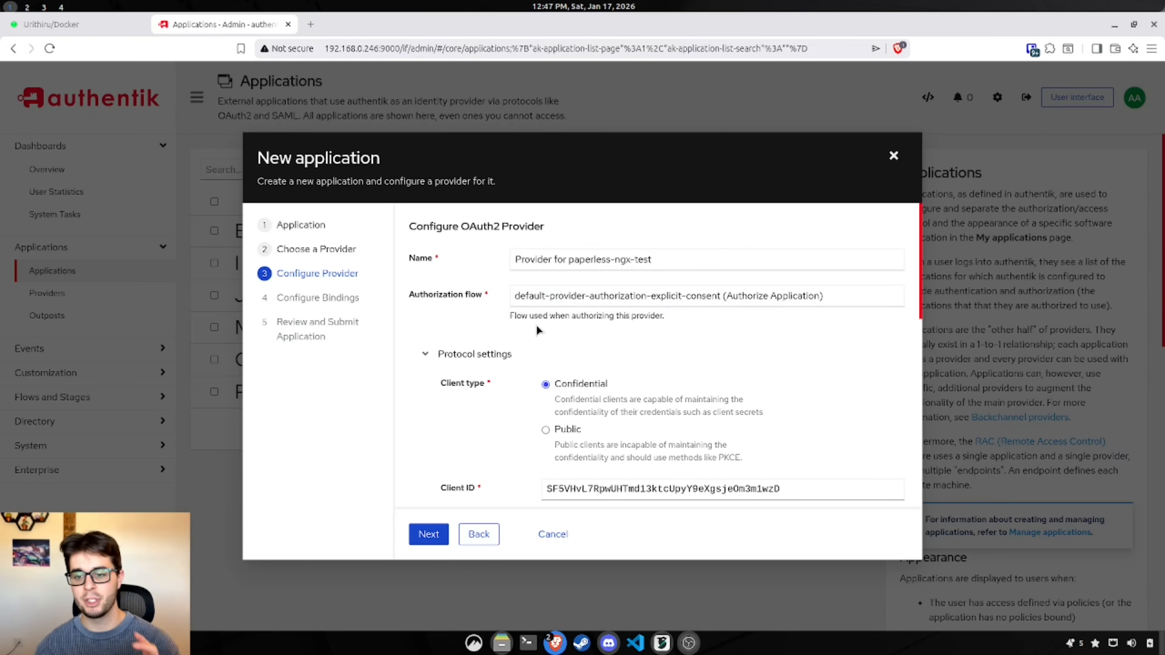
pyautogui.scroll(-5, 832, 363)
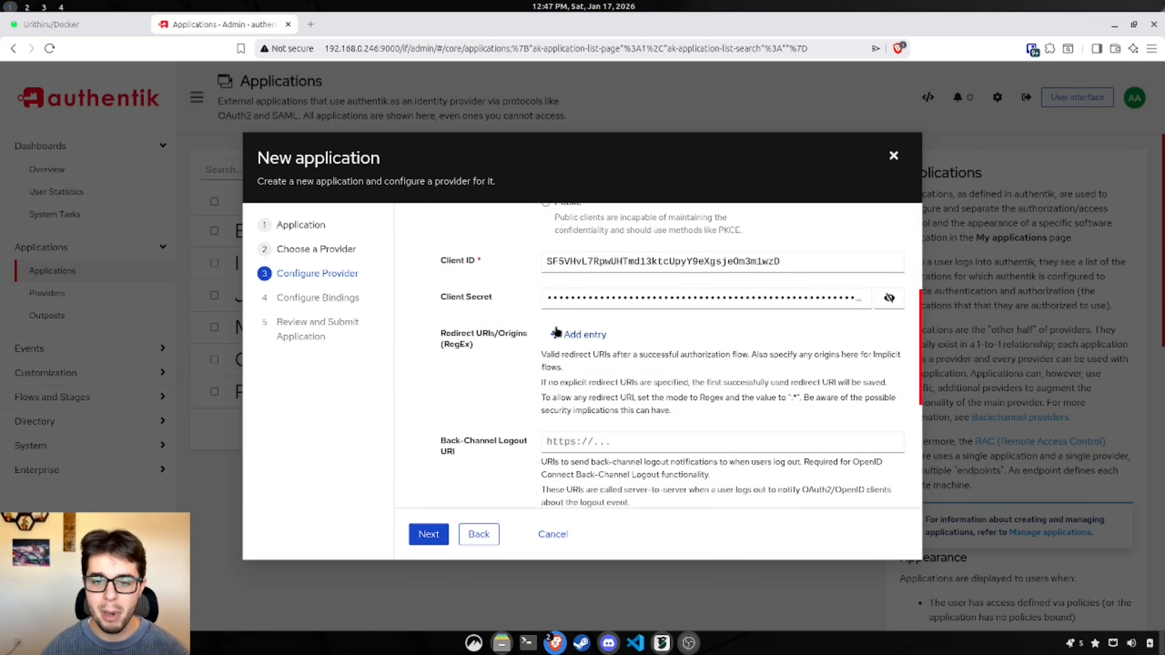
# Step: Inspect the provider's generated client ID and client secret
pyautogui.doubleClick(663, 257)
pyautogui.click(672, 320)
pyautogui.click(889, 297)
pyautogui.click(889, 298)
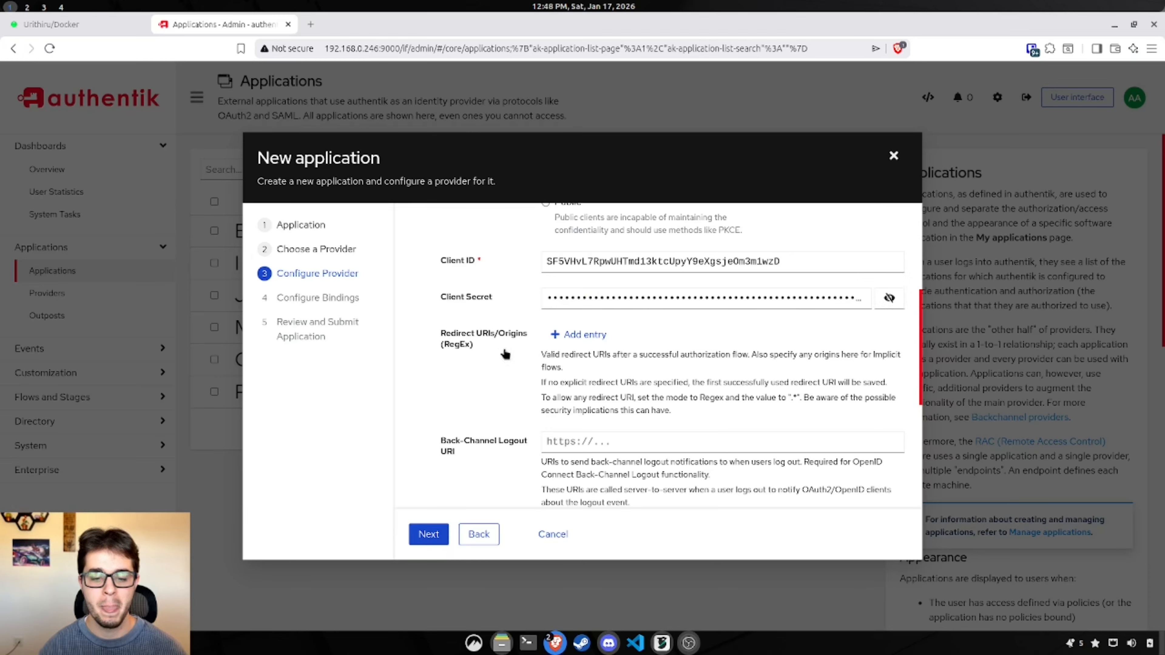
# Step: Add a redirect URI entry holding the pasted paperless accounts/oidc/authentik/login/callback/ URL
pyautogui.click(579, 340)
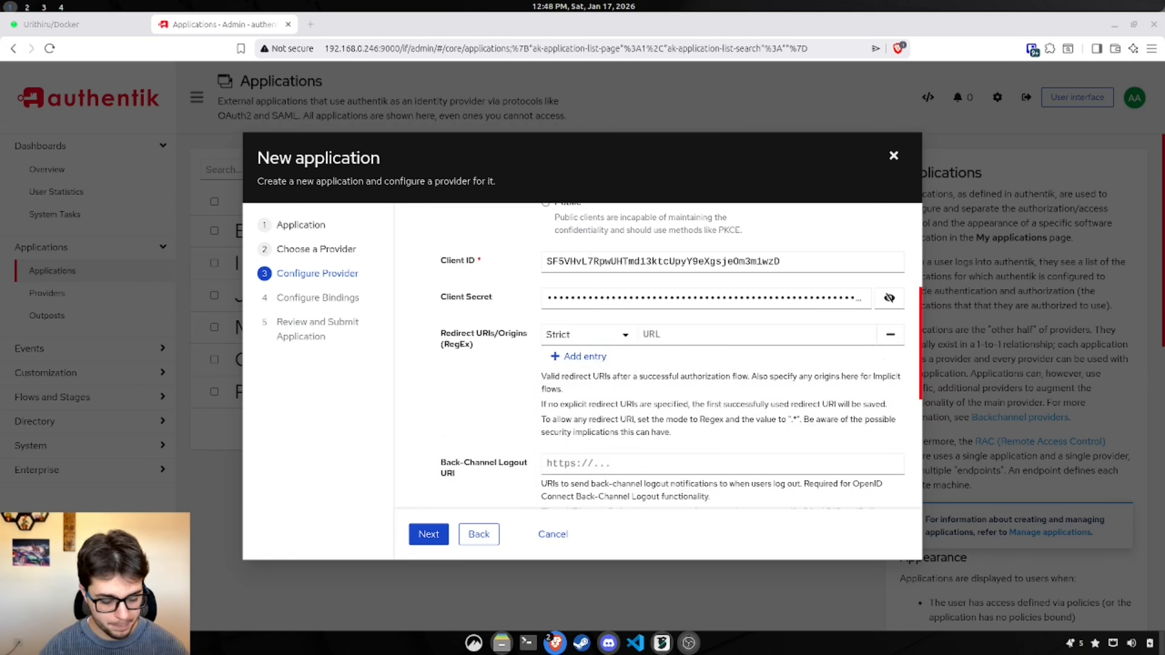
pyautogui.click(684, 332)
pyautogui.hotkey('ctrl', 'v')
pyautogui.press('Left')
pyautogui.press('Left')
pyautogui.press('Left')
pyautogui.press('Left')
pyautogui.press('Left')
pyautogui.press('Left')
pyautogui.press('Left')
pyautogui.press('Left')
pyautogui.press('Left')
pyautogui.press('Left')
pyautogui.press('Left')
pyautogui.press('Left')
pyautogui.press('Left')
pyautogui.press('Left')
pyautogui.press('Left')
pyautogui.press('Left')
pyautogui.press('Left')
pyautogui.press('Left')
pyautogui.press('Left')
pyautogui.press('Left')
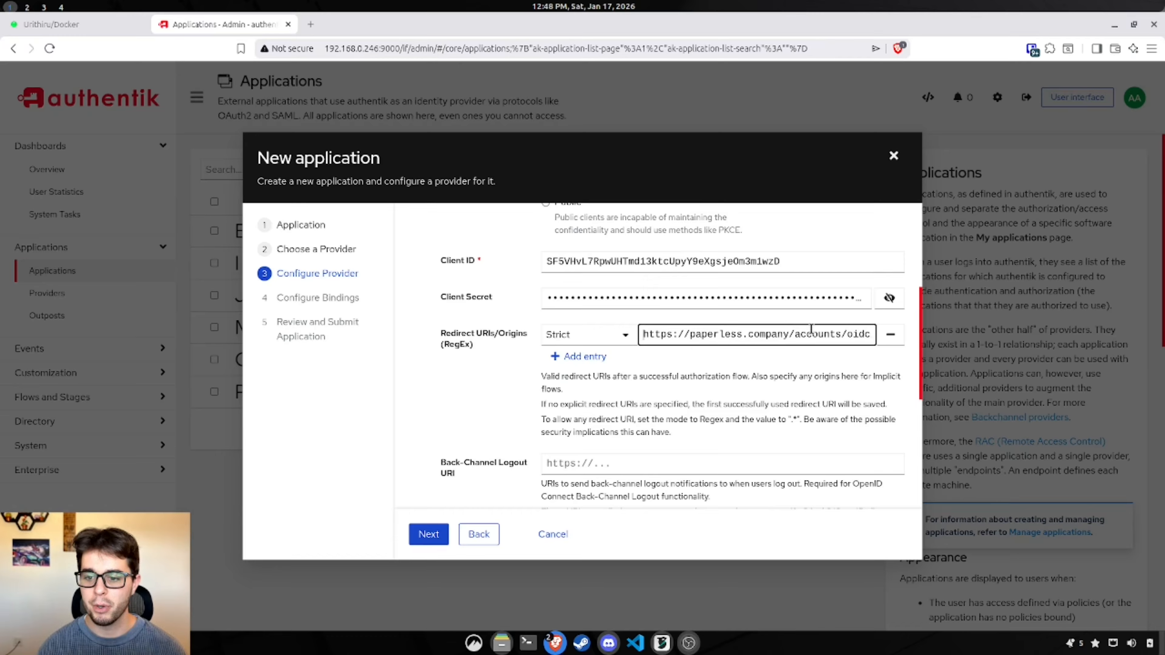
pyautogui.moveTo(789, 334); pyautogui.dragTo(690, 335)
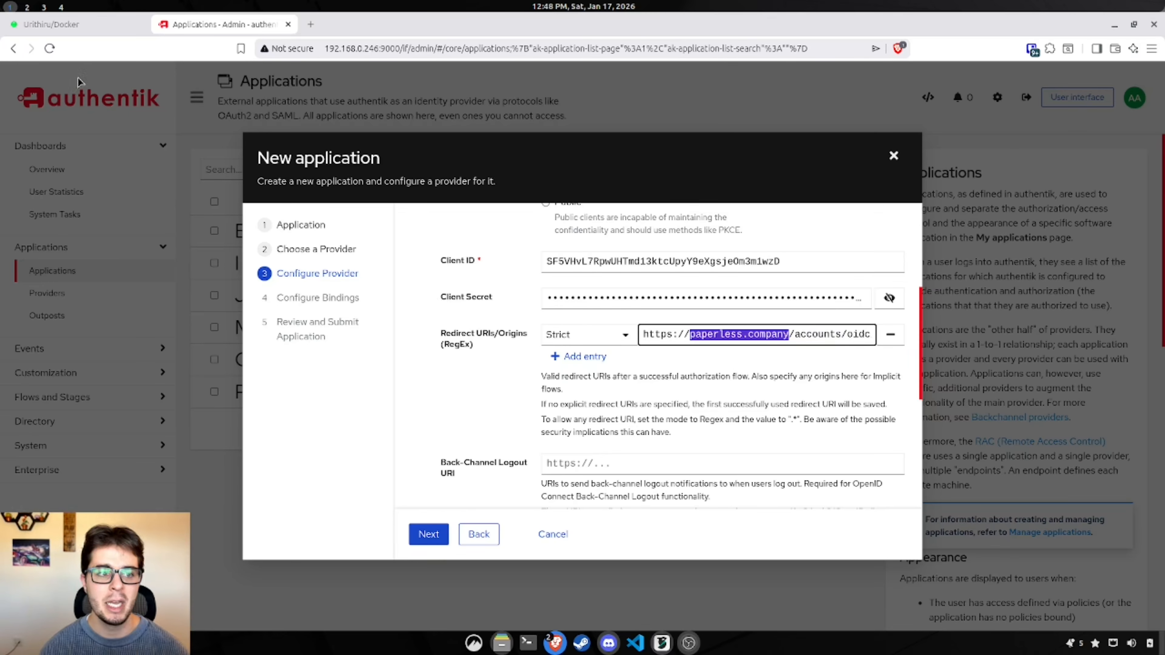
pyautogui.click(108, 30)
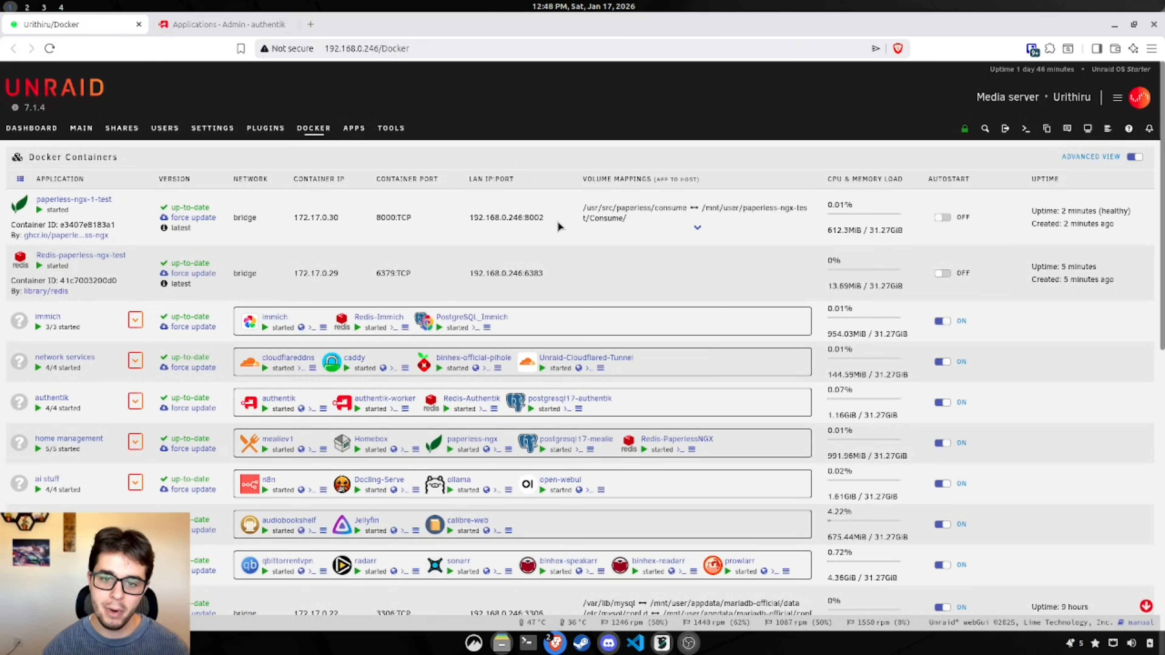
# Step: Copy the container's 192.168.0.246:8002 address over paperless.company in the redirect URI
pyautogui.moveTo(548, 221); pyautogui.dragTo(467, 225)
pyautogui.hotkey('ctrl', 'c')
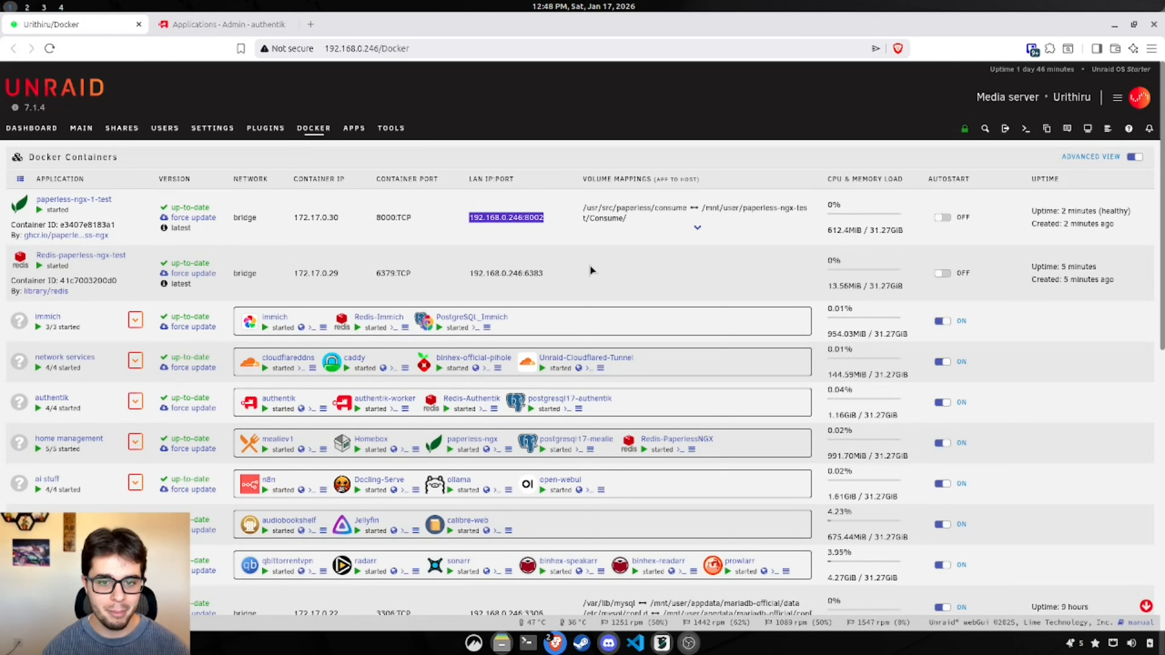
pyautogui.click(205, 24)
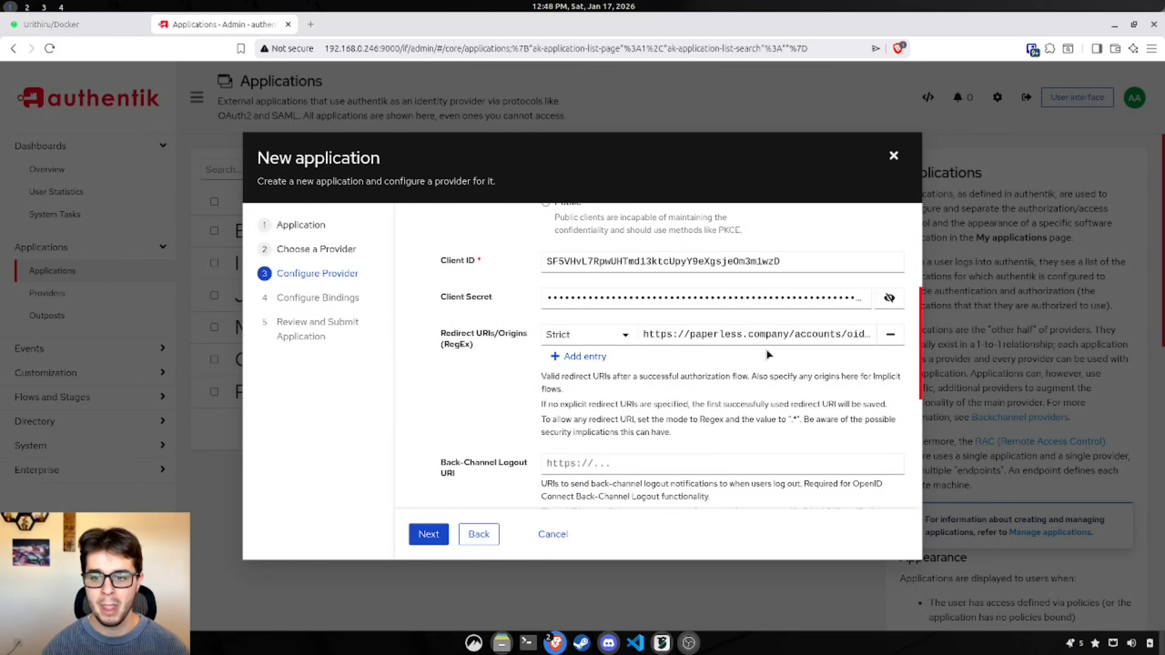
pyautogui.click(788, 334)
pyautogui.moveTo(788, 334); pyautogui.dragTo(688, 335)
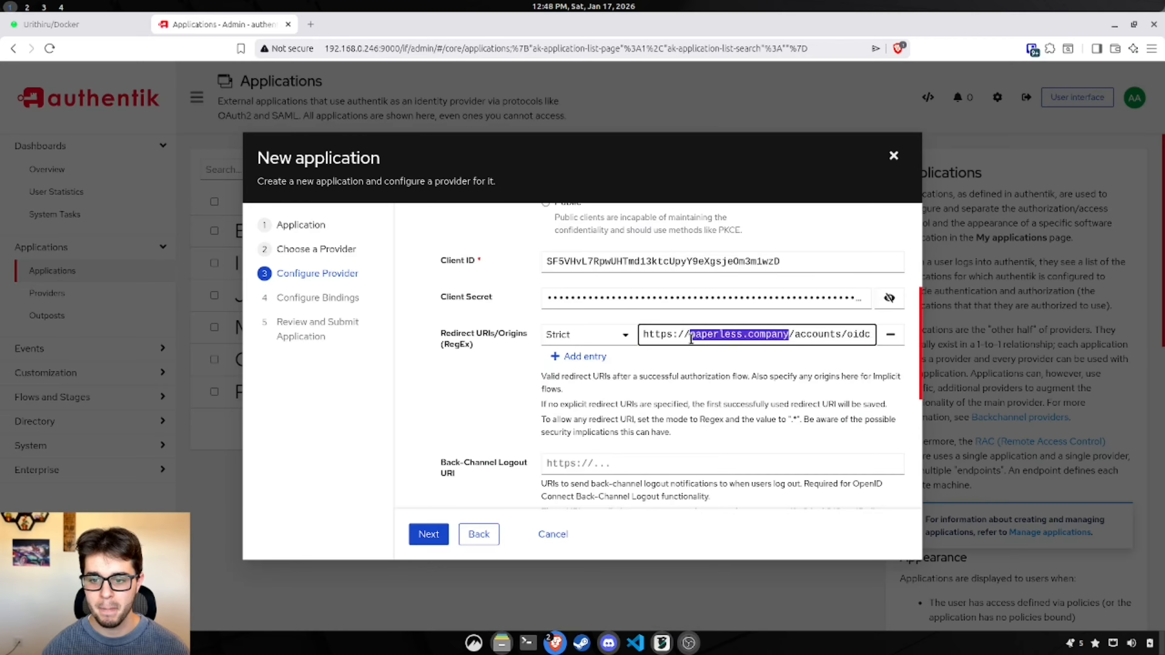
pyautogui.hotkey('ctrl', 'v')
pyautogui.press('BackSpace')
pyautogui.press('BackSpace')
pyautogui.press('BackSpace')
pyautogui.press('BackSpace')
pyautogui.press('BackSpace')
pyautogui.press('BackSpace')
pyautogui.press('BackSpace')
pyautogui.press('BackSpace')
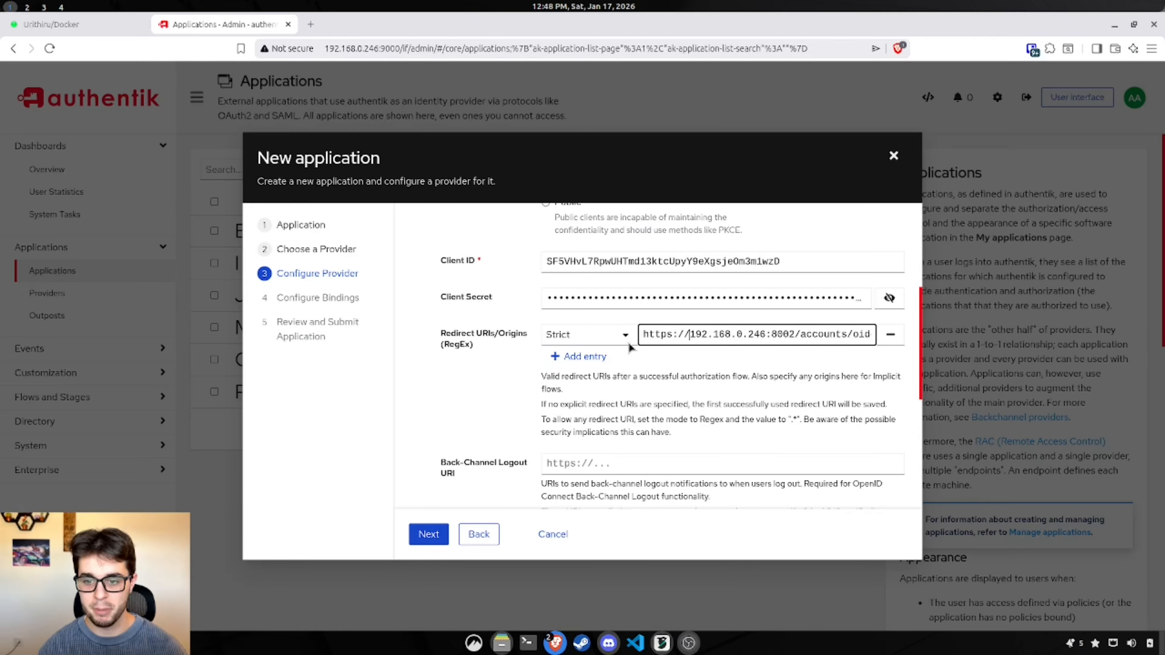
# Step: Change the redirect URI's scheme from https to http
pyautogui.click(674, 335)
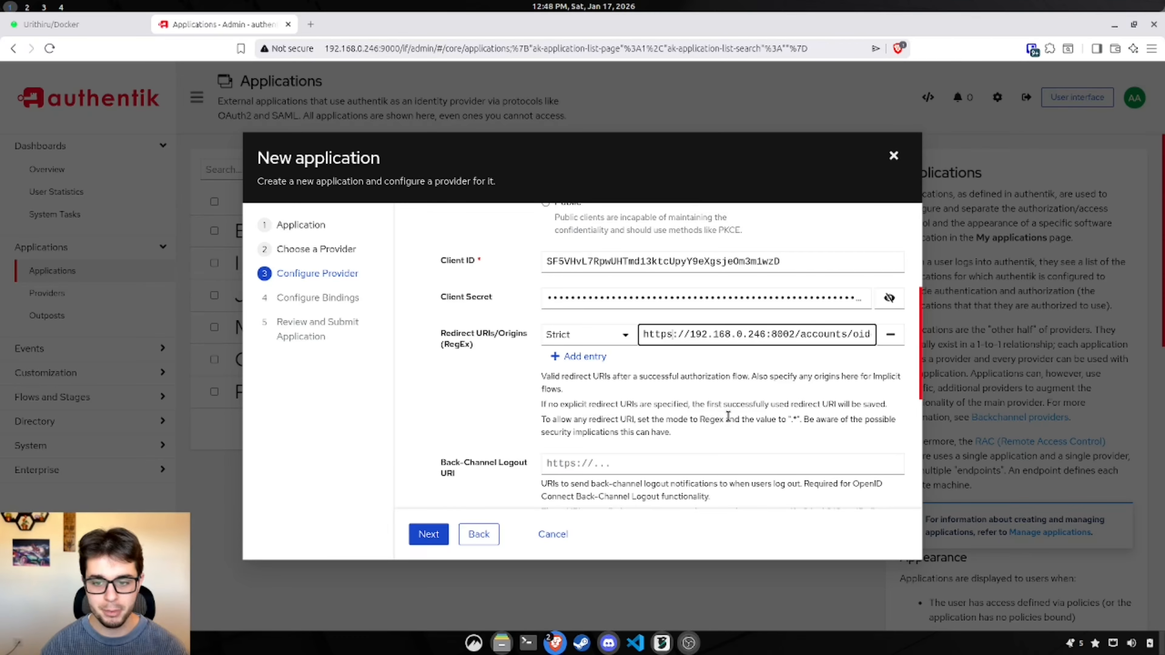
pyautogui.press('BackSpace')
pyautogui.click(676, 394)
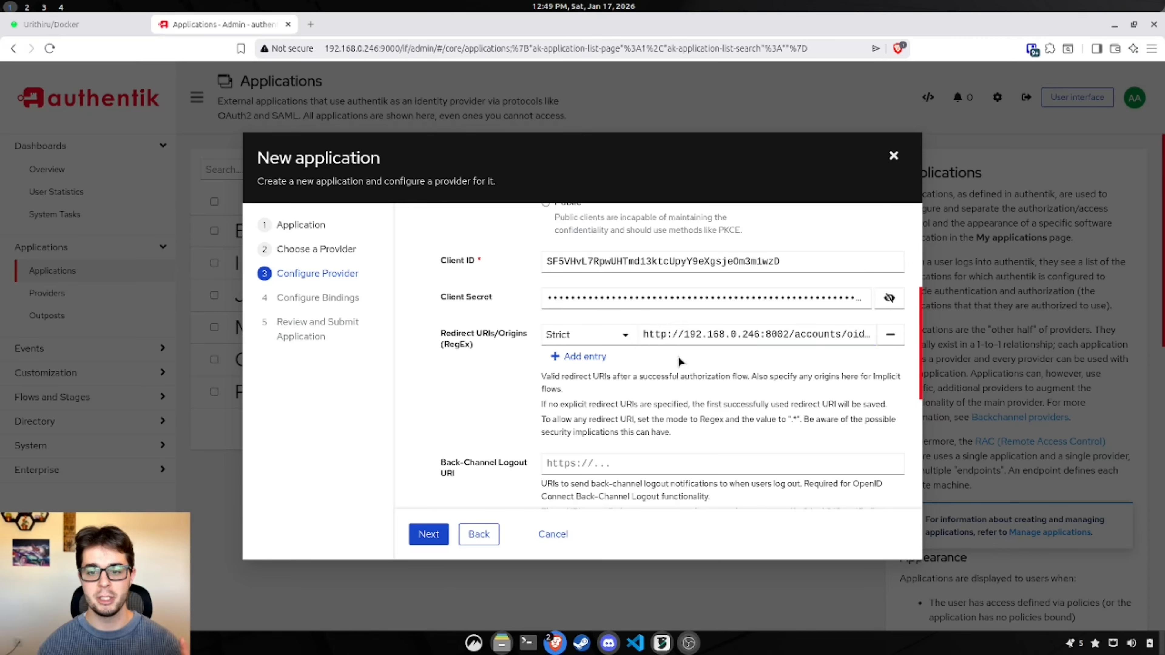
pyautogui.moveTo(789, 335); pyautogui.dragTo(686, 339)
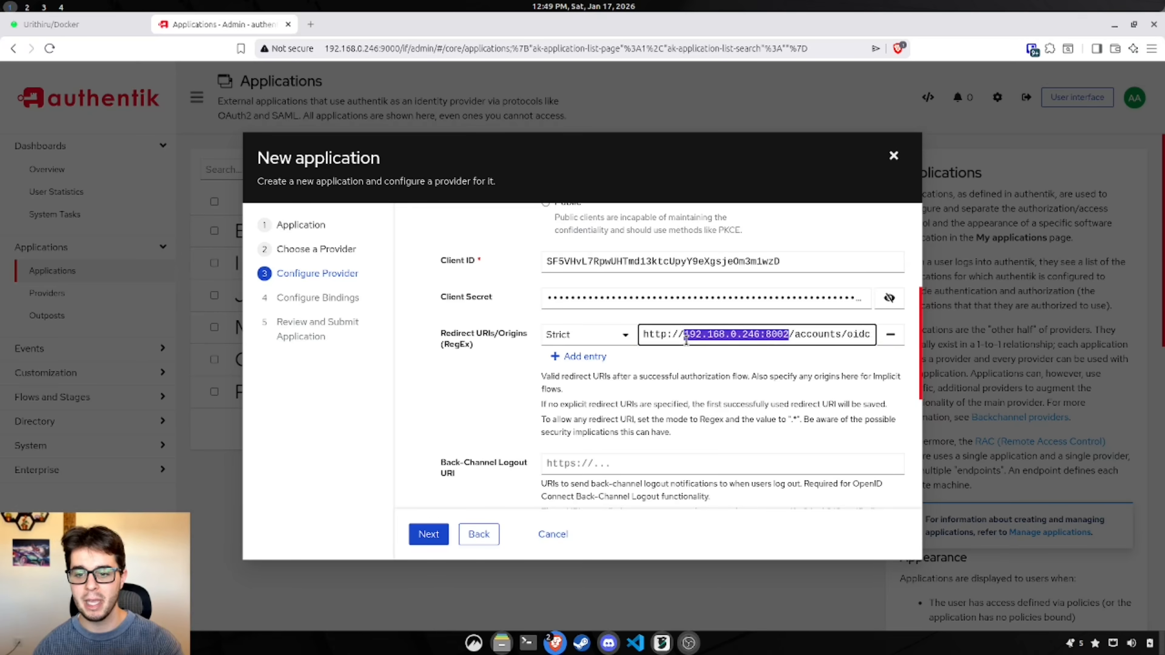
pyautogui.click(725, 391)
pyautogui.scroll(-6, 725, 390)
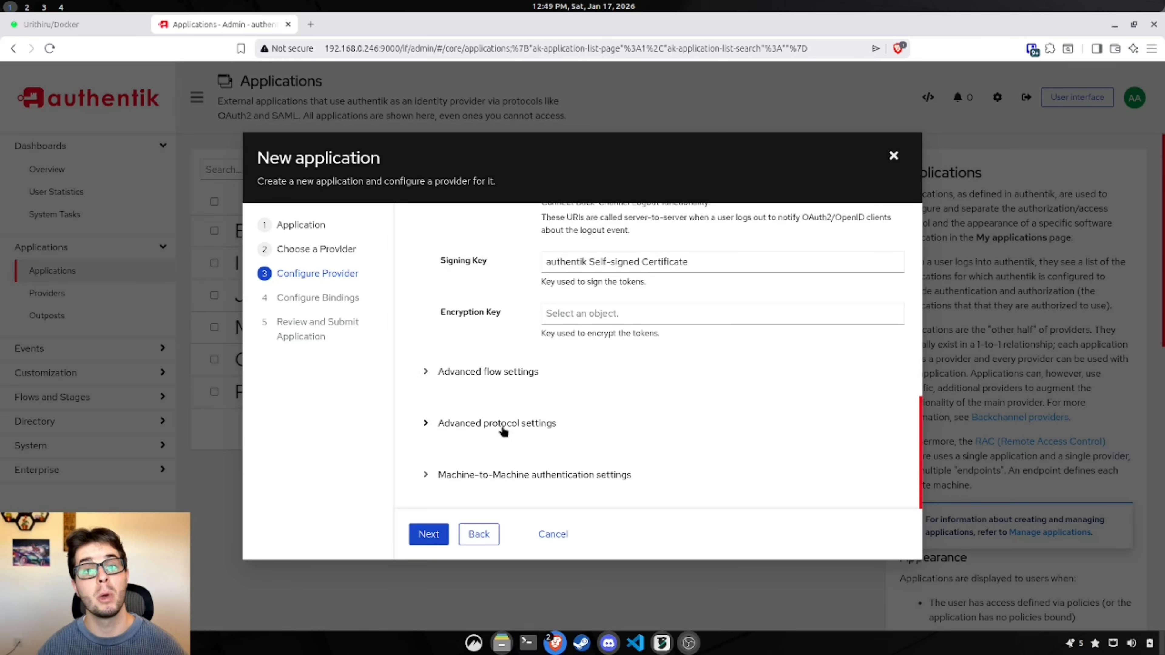
# Step: Review the advanced protocol settings: token validity, email/openid/profile scopes, subject and issuer mode
pyautogui.click(503, 428)
pyautogui.scroll(-4, 497, 404)
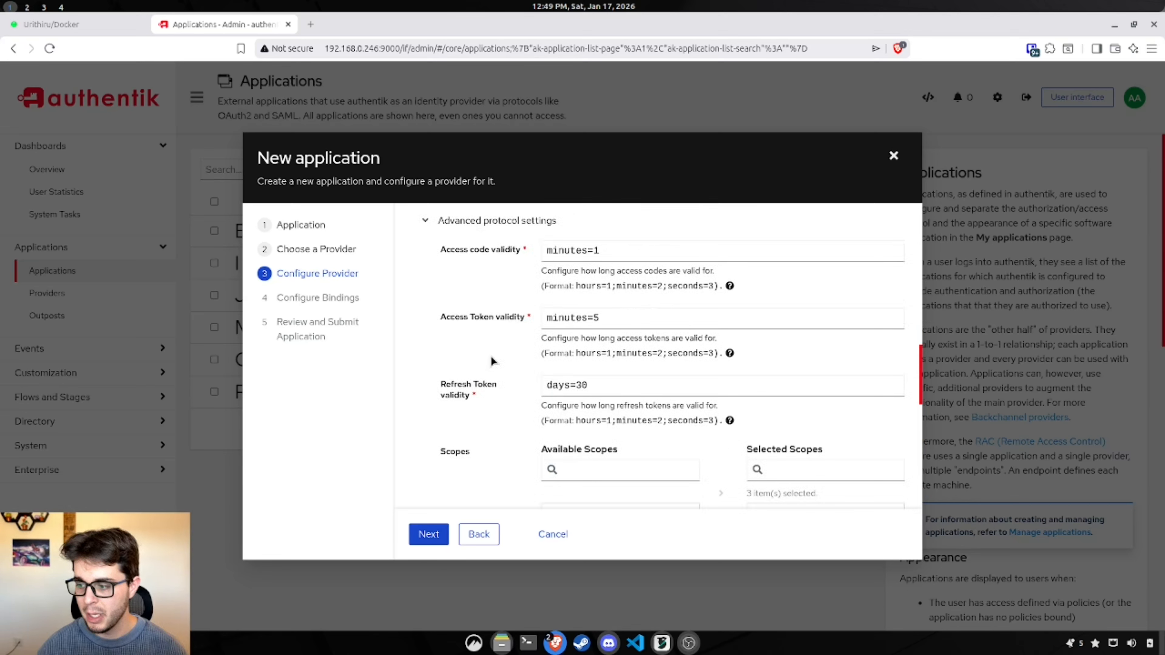
pyautogui.scroll(-2, 495, 353)
pyautogui.scroll(-5, 499, 354)
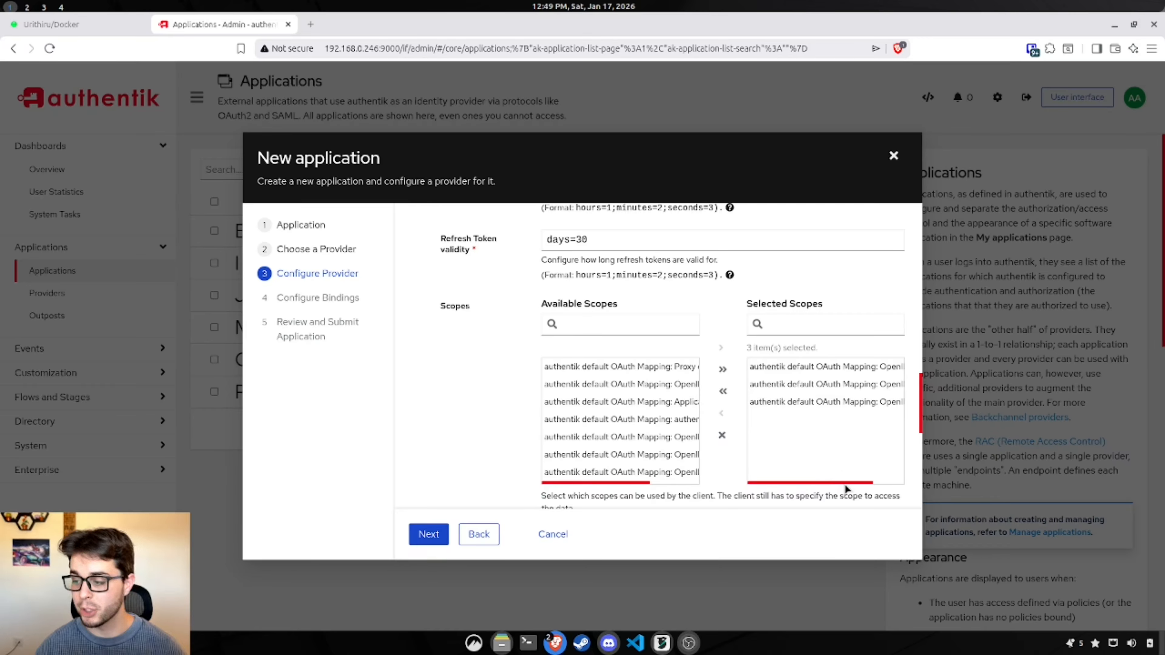
pyautogui.moveTo(845, 482); pyautogui.dragTo(901, 486)
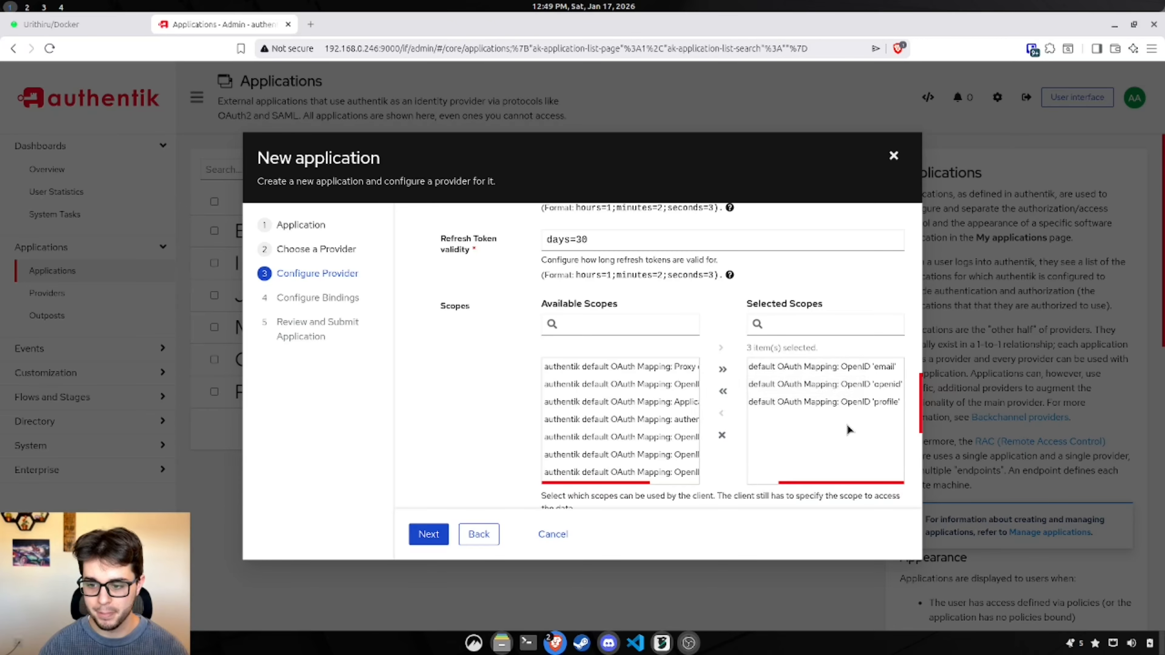
pyautogui.scroll(-5, 846, 413)
pyautogui.scroll(3, 830, 367)
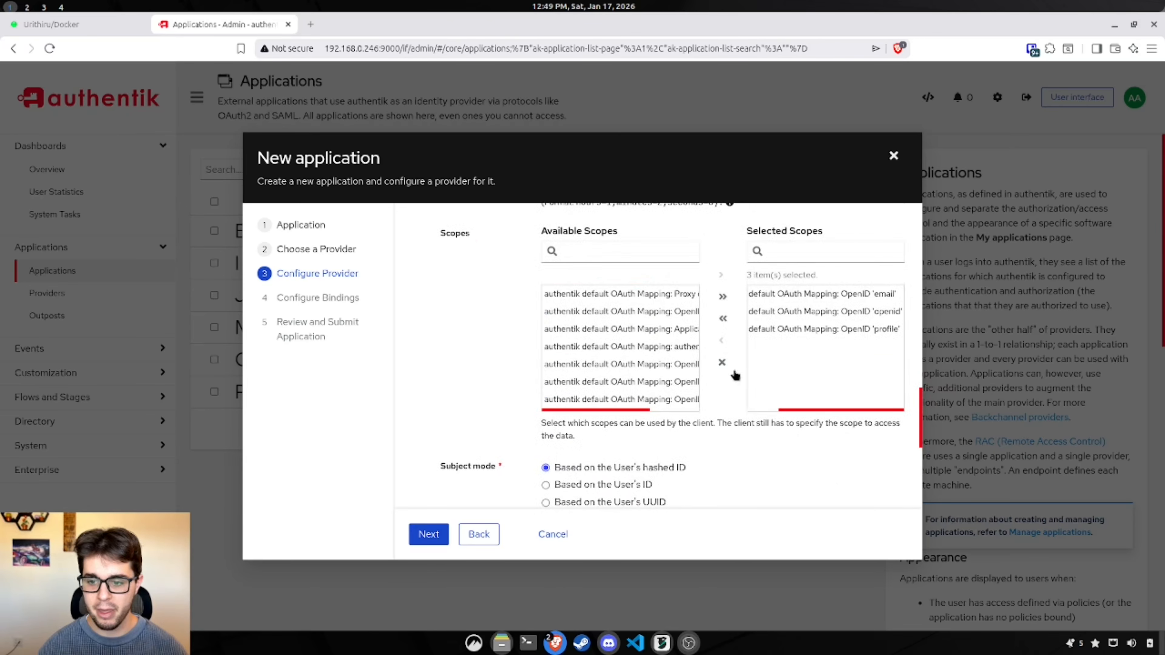
pyautogui.hscroll(5, 651, 349)
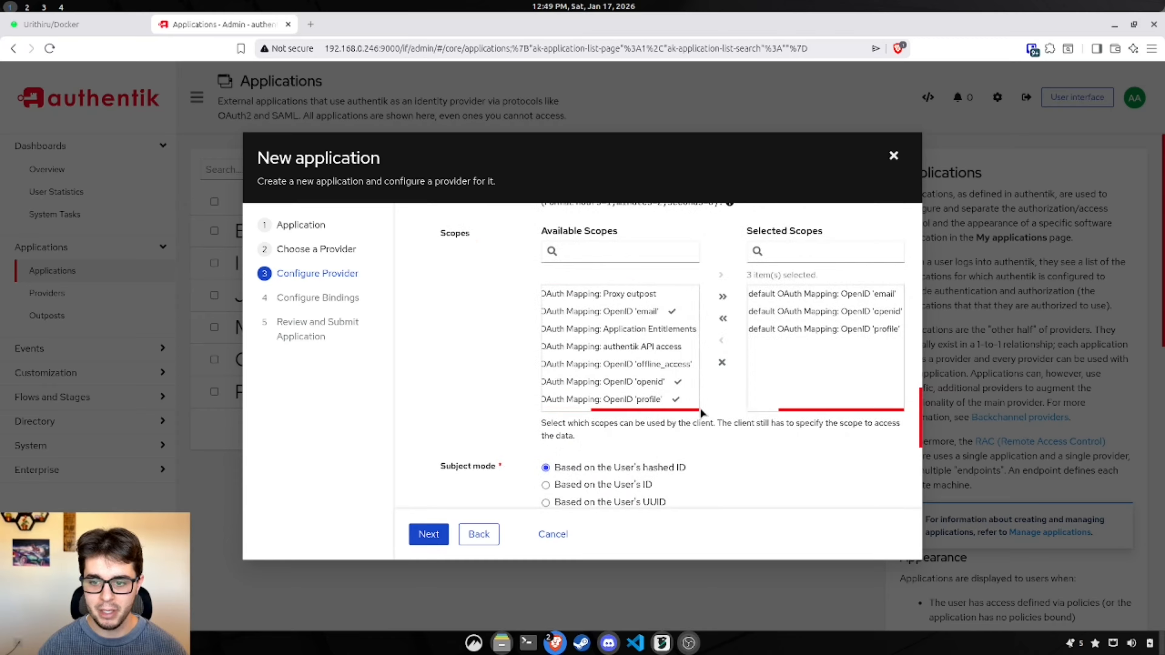
pyautogui.click(643, 329)
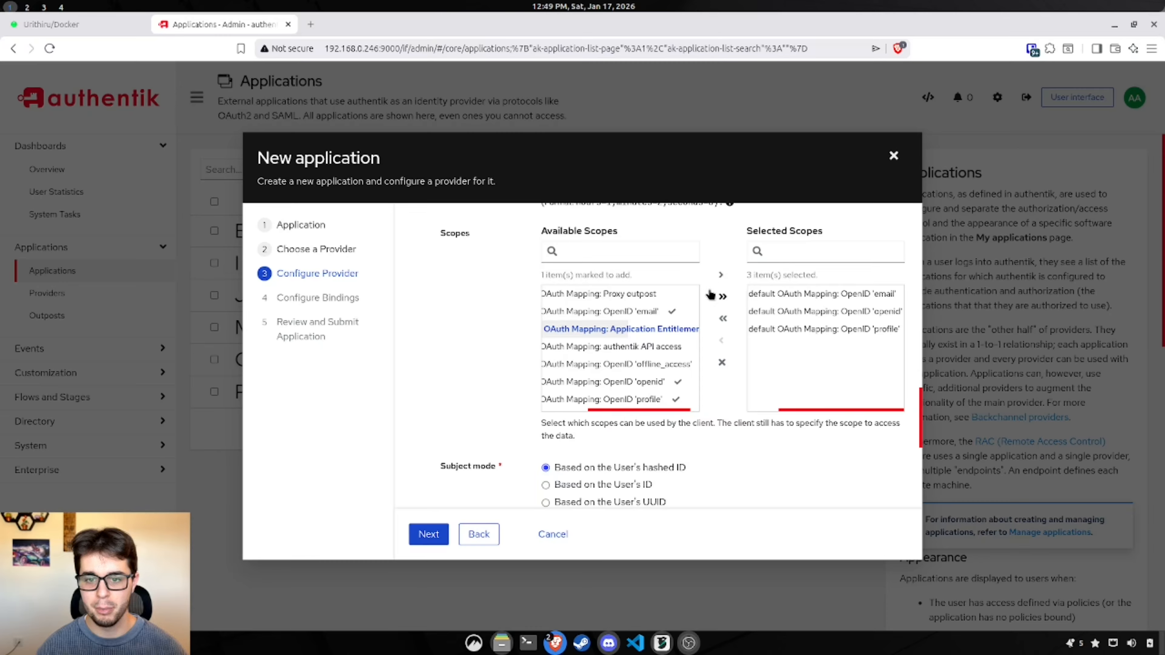
pyautogui.moveTo(648, 415); pyautogui.dragTo(598, 416)
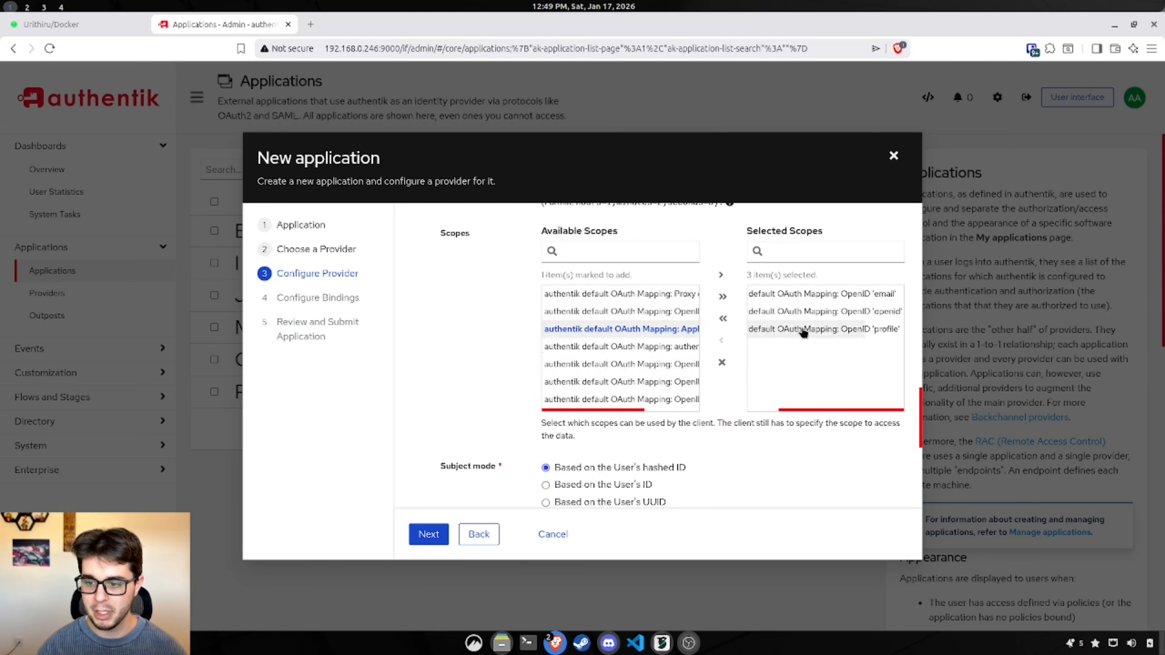
pyautogui.scroll(-6, 615, 477)
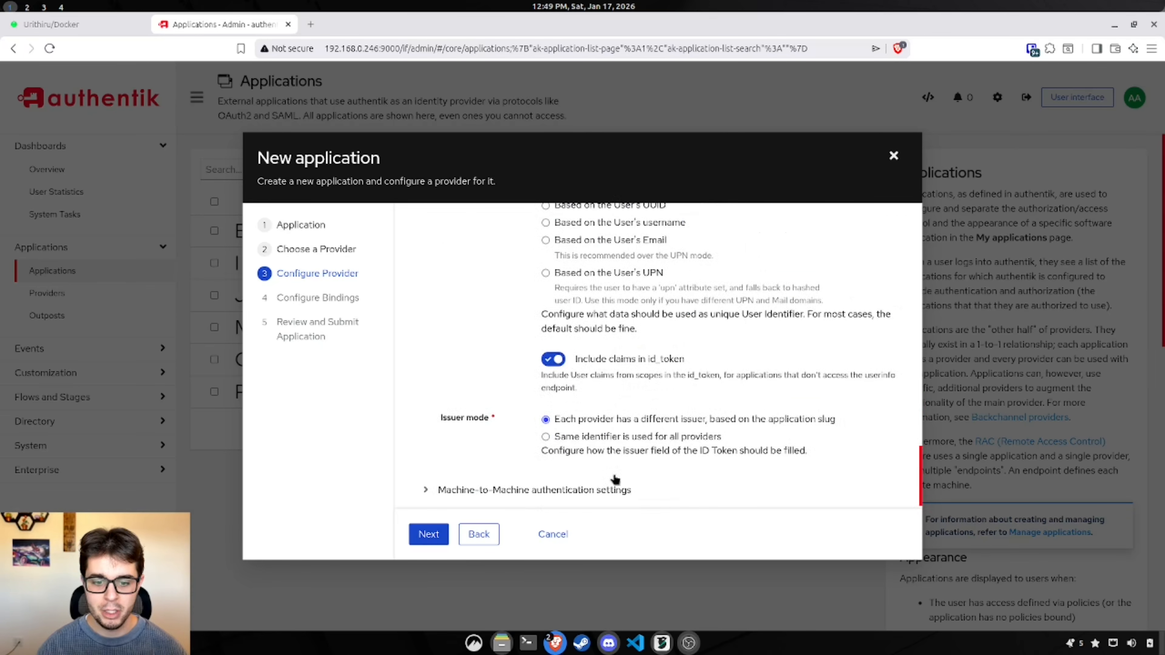
pyautogui.scroll(-1, 614, 477)
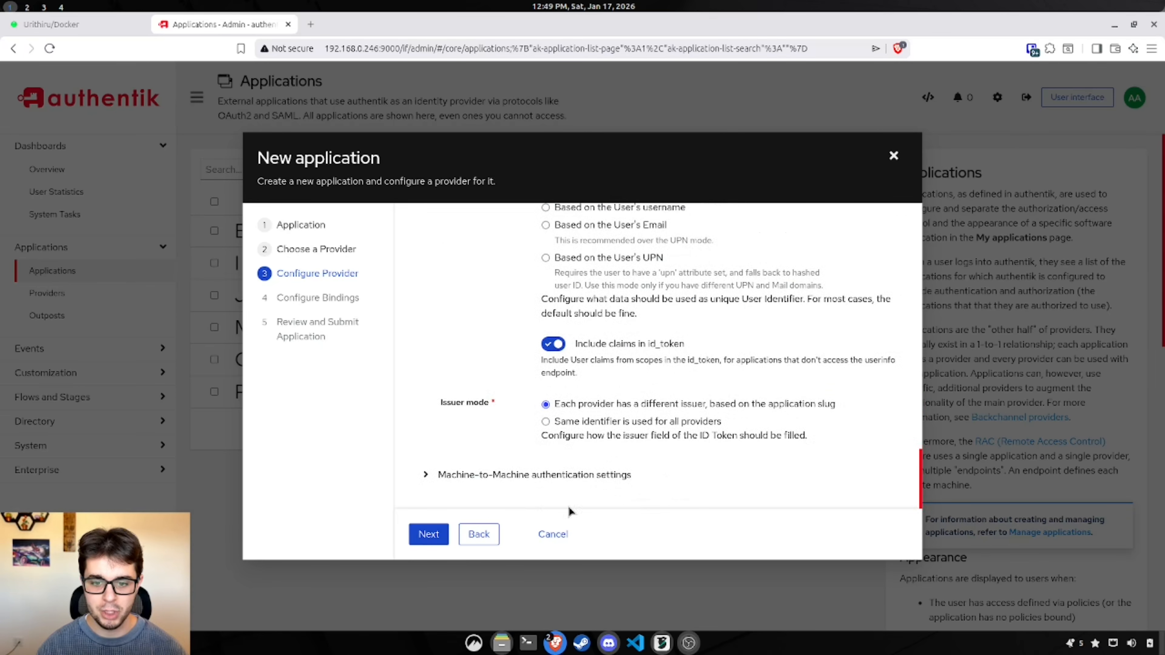
# Step: Skip bindings, submit the paperless-ngx-test application with its provider, and close the confirmation
pyautogui.click(427, 534)
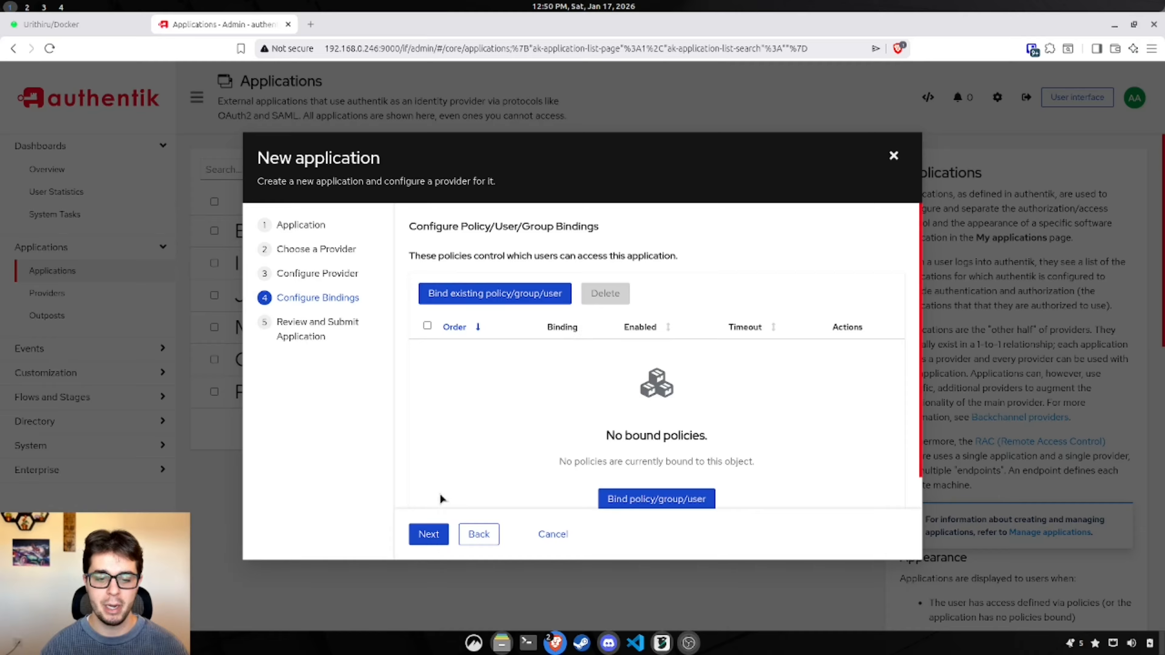
pyautogui.click(437, 532)
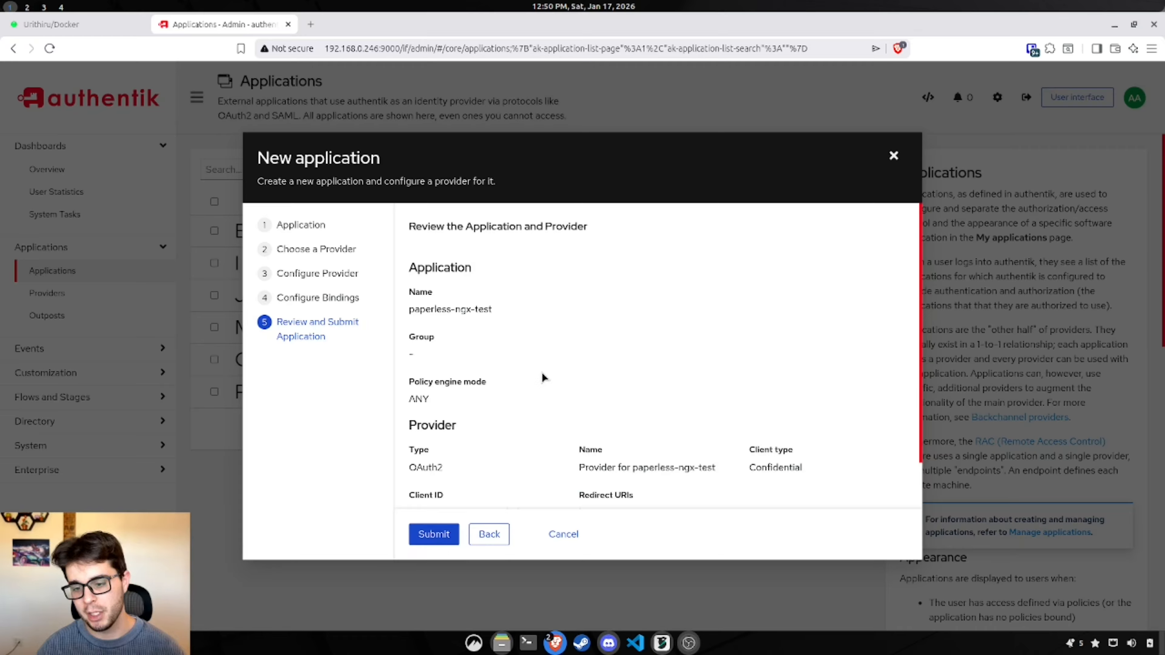
pyautogui.scroll(-2, 548, 388)
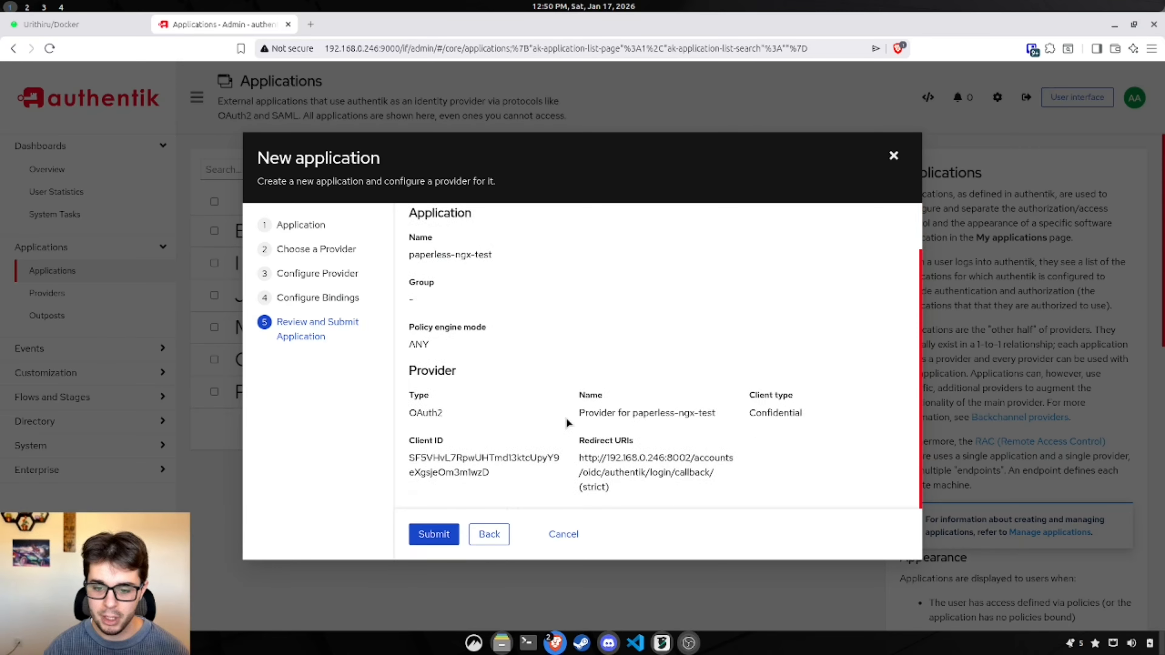
pyautogui.click(438, 537)
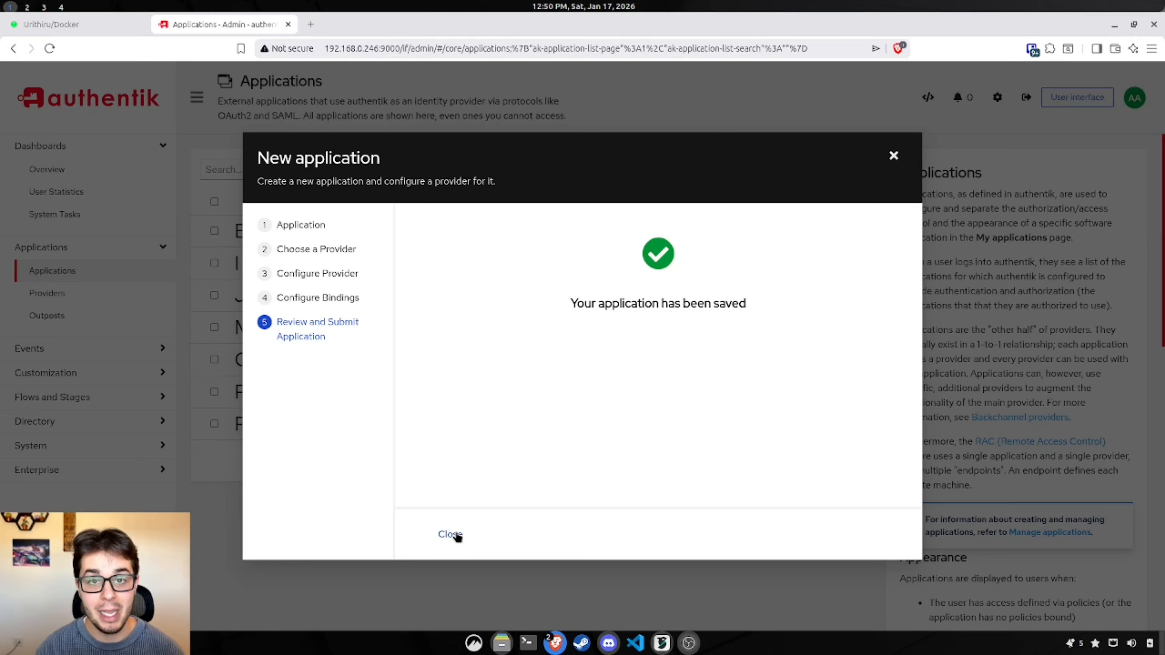
pyautogui.click(451, 534)
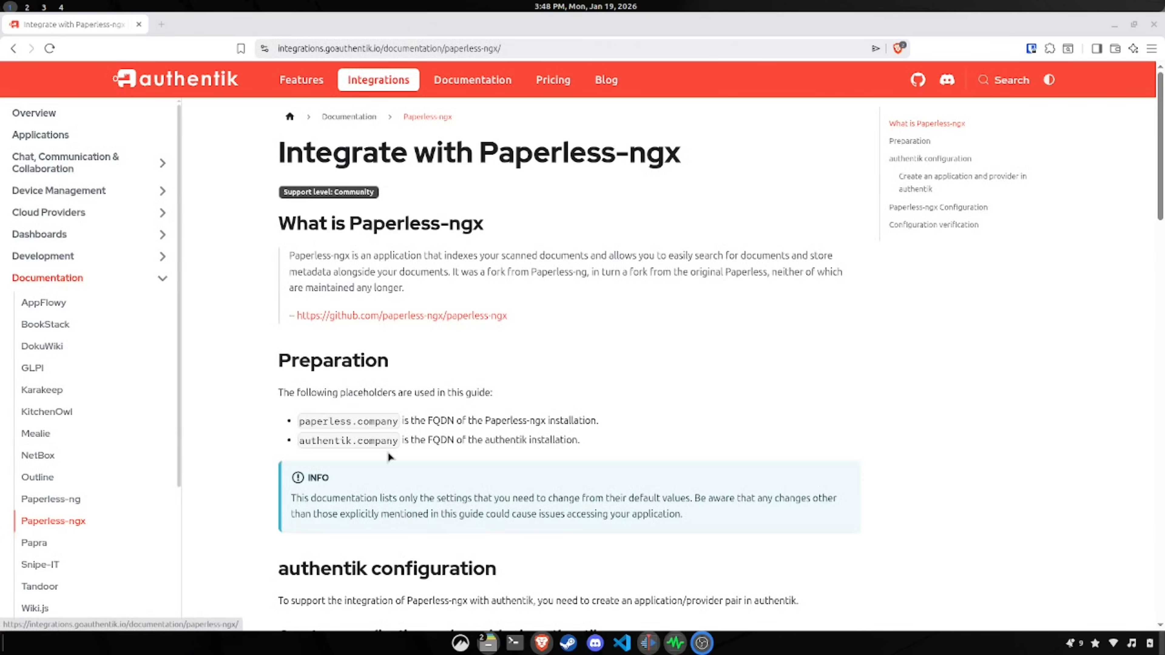
# Step: Scroll the Integrate with Paperless-ngx guide down to Paperless-ngx Configuration and Configuration verification
pyautogui.scroll(-10, 491, 353)
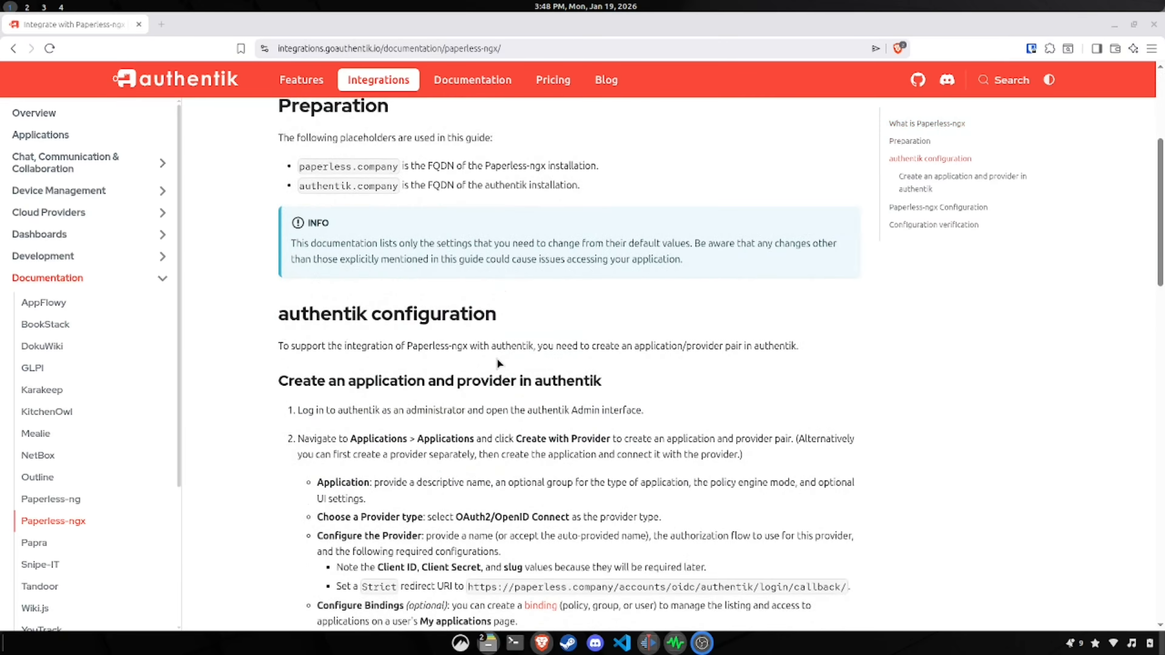
pyautogui.scroll(-14, 500, 359)
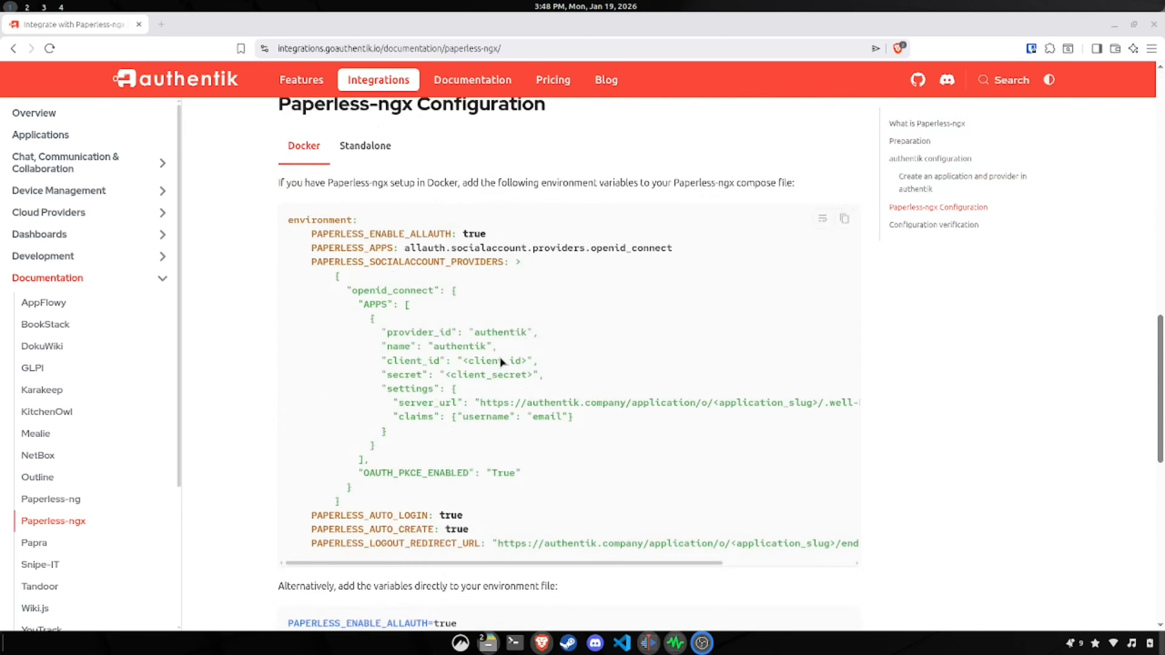
pyautogui.scroll(-9, 501, 363)
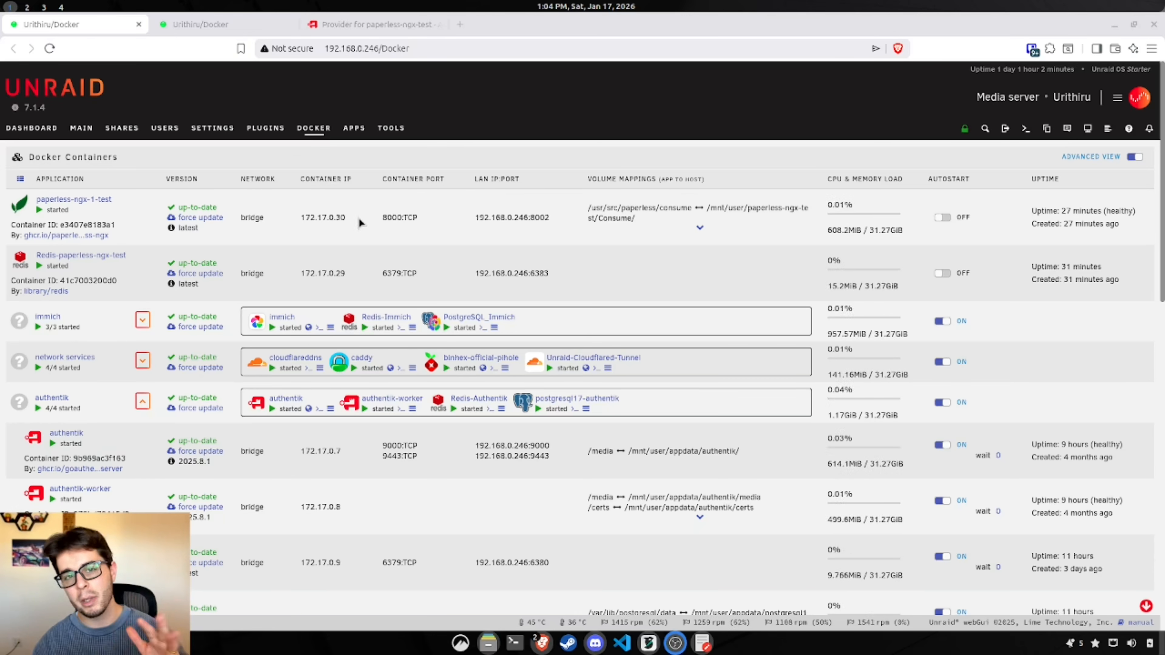
# Step: Open paperless-ngx-1-test's container settings and add another Path, Port, Variable, Label or Device
pyautogui.click(102, 205)
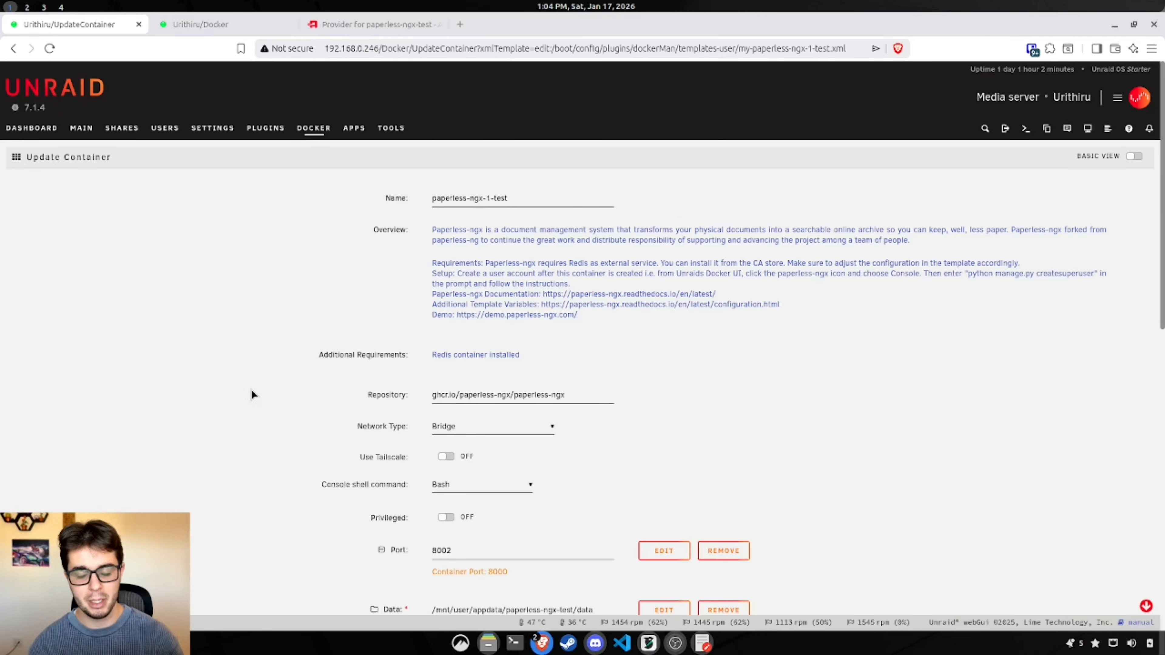
pyautogui.scroll(-5, 252, 383)
pyautogui.scroll(-10, 218, 376)
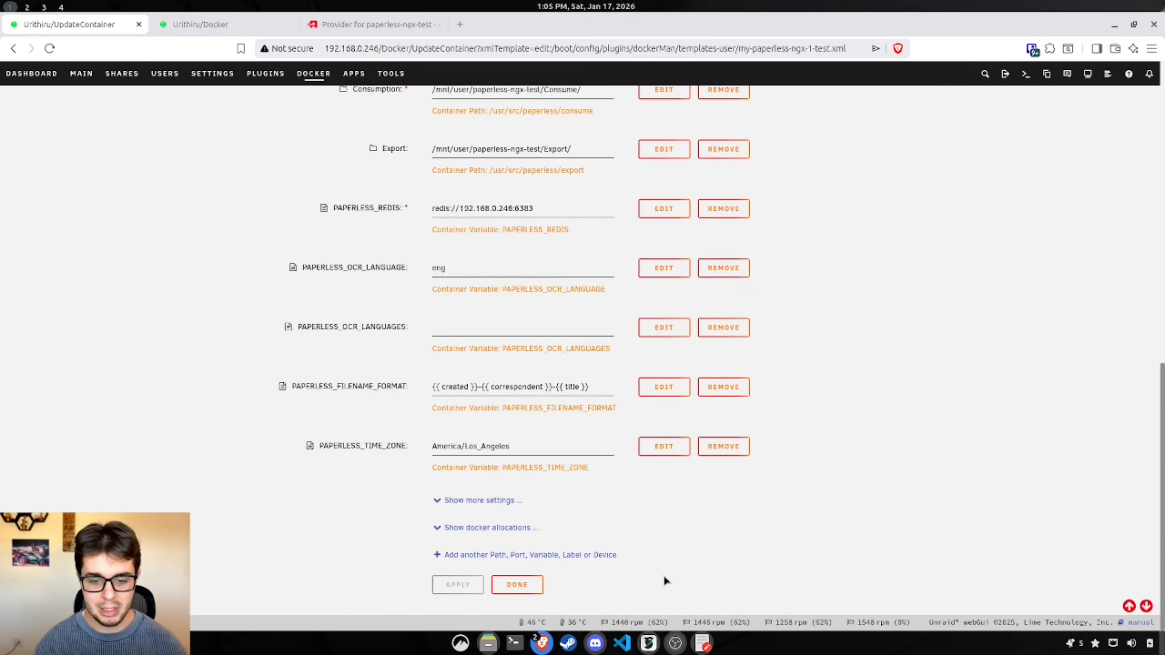
pyautogui.click(605, 555)
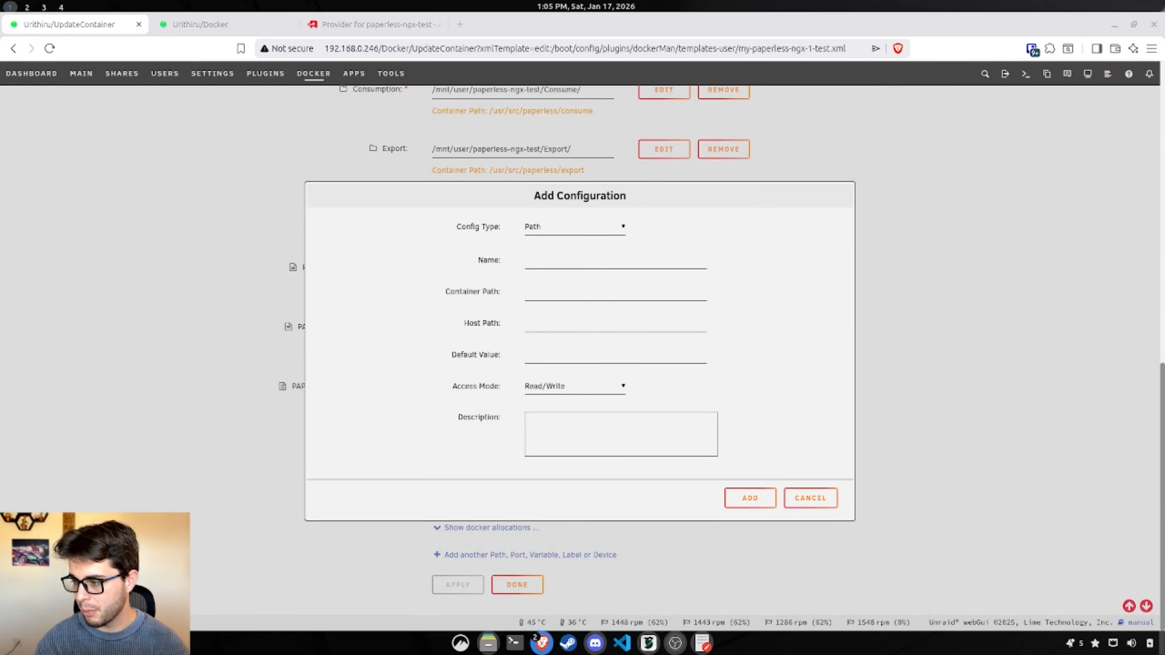
# Step: Add the variable PAPERLESS_ENABLE_ALLAUTH with value and default value true
pyautogui.click(584, 254)
pyautogui.write('PAPERLESS_ENABLE_ALLAUTH')
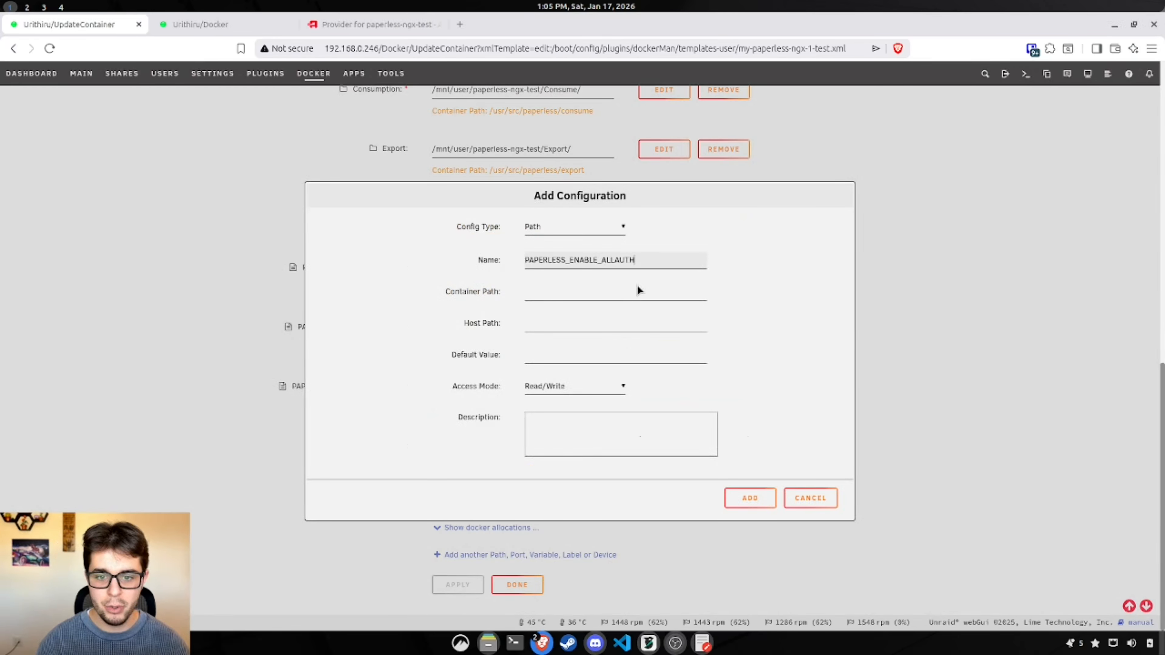
pyautogui.click(592, 309)
pyautogui.write('true')
pyautogui.click(559, 323)
pyautogui.write('true')
pyautogui.click(680, 350)
pyautogui.write('true')
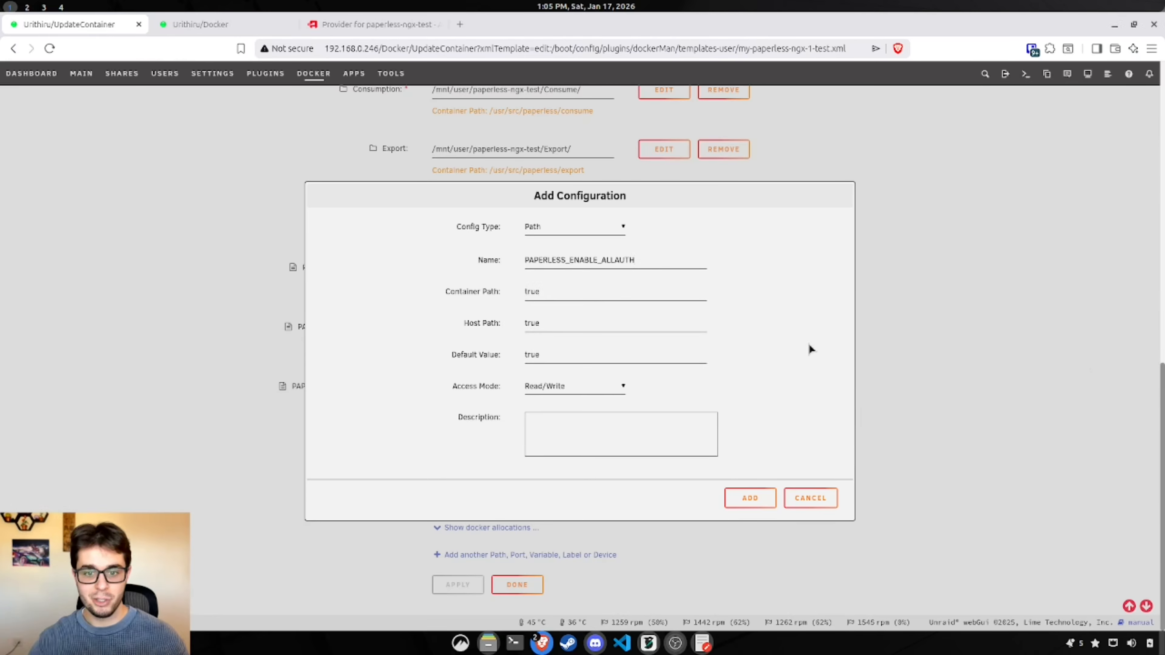
pyautogui.click(611, 226)
pyautogui.click(571, 270)
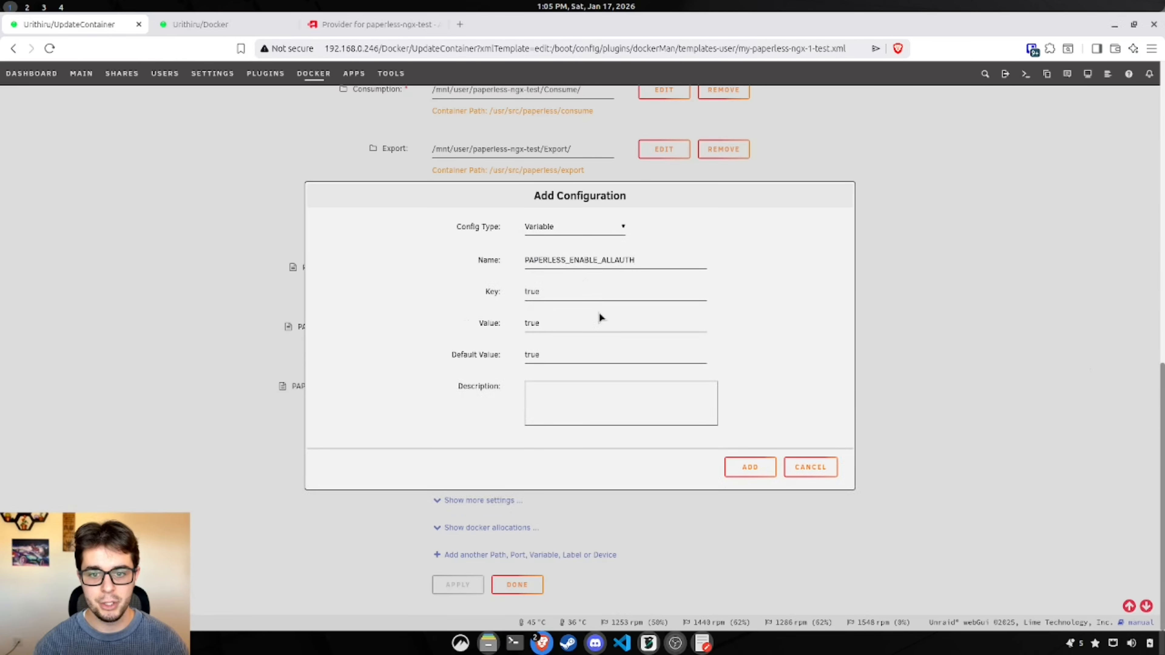
pyautogui.click(761, 473)
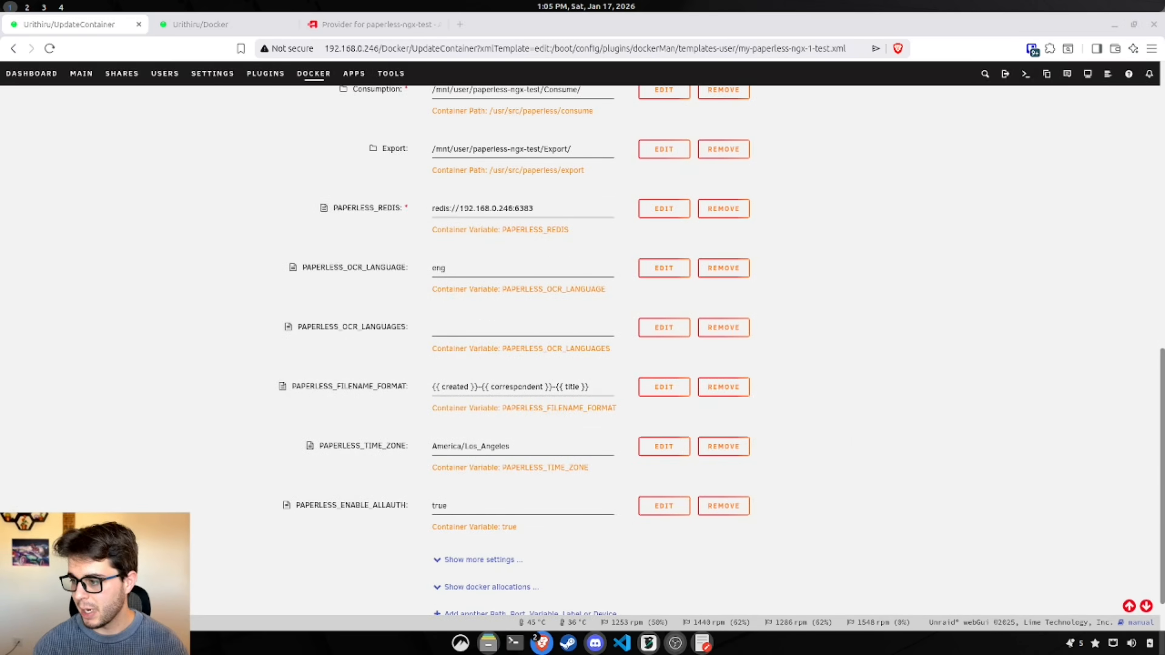
pyautogui.scroll(-2, 421, 533)
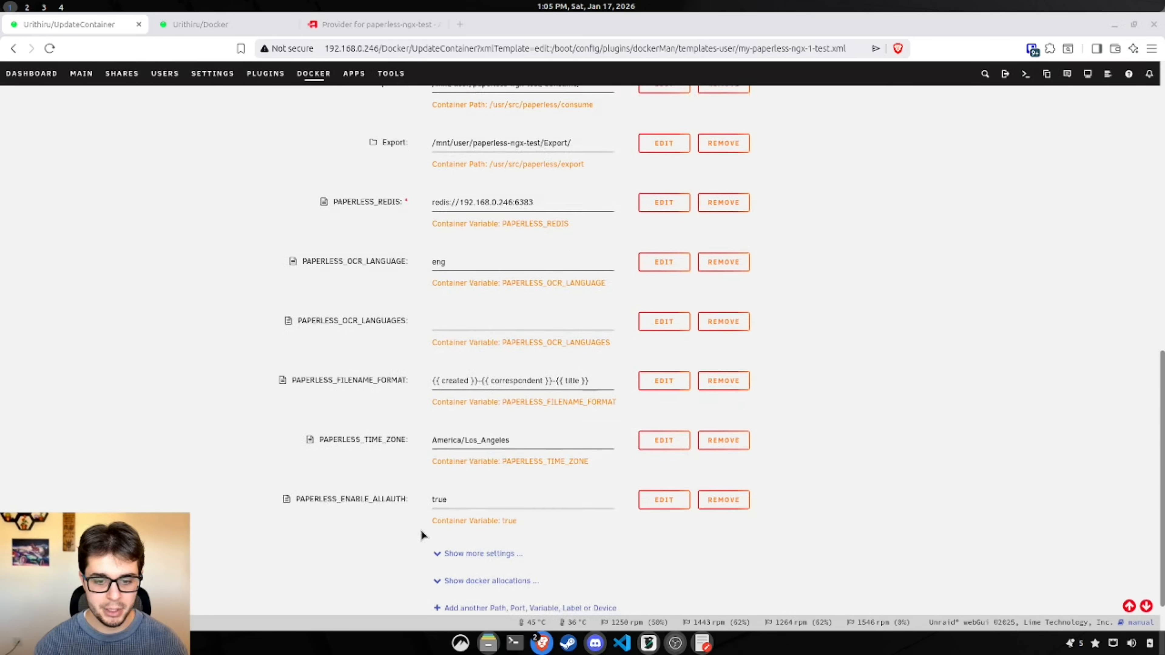
# Step: Add the variable PAPERLESS_APPS set to allauth.socialaccount.providers.openid_connect
pyautogui.click(477, 555)
pyautogui.click(574, 223)
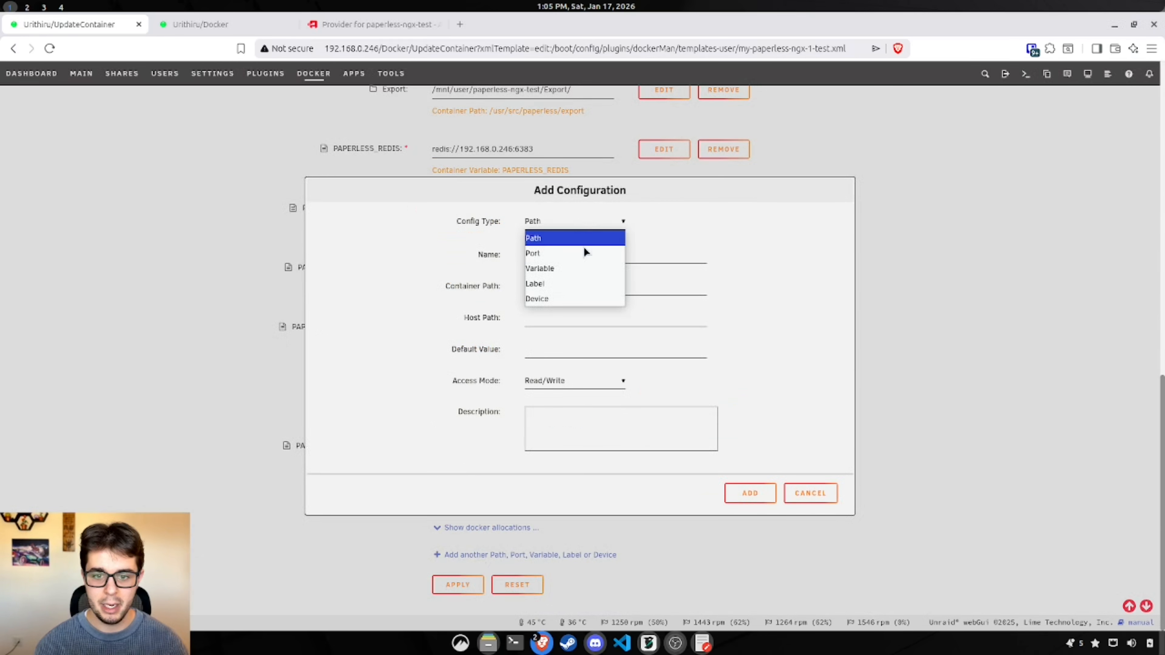
pyautogui.click(577, 266)
pyautogui.click(575, 259)
pyautogui.write('PAPERLESS_APPS')
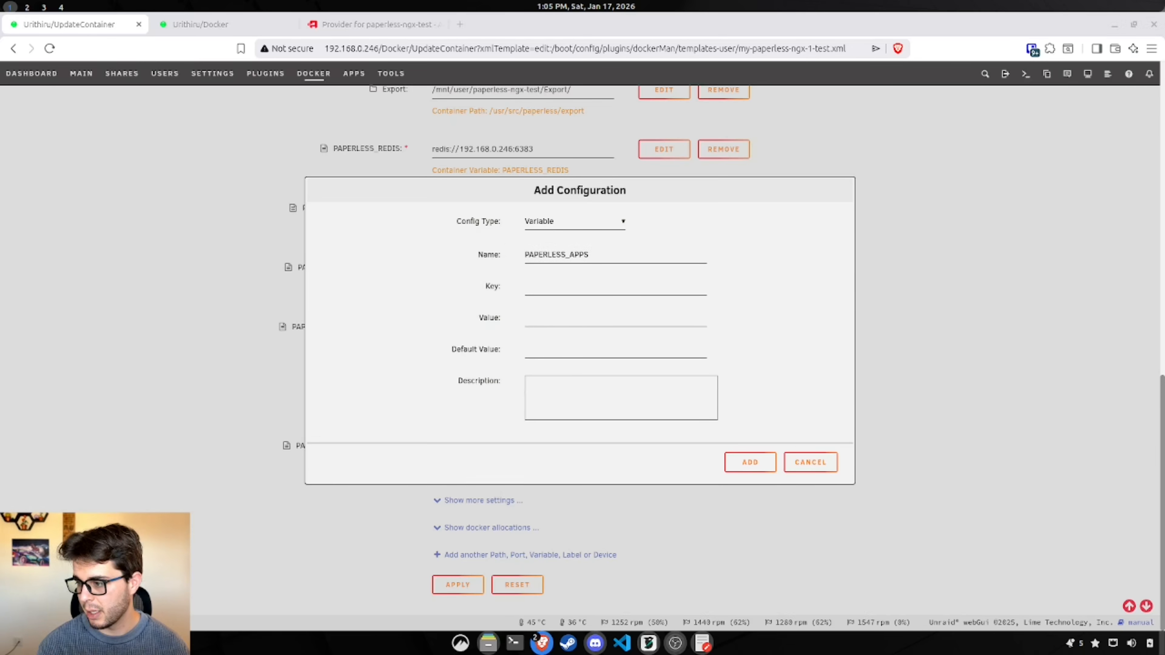
pyautogui.click(611, 288)
pyautogui.write('allauth.socialaccount.providers.openid_connect')
pyautogui.click(595, 322)
pyautogui.hotkey('ctrl', 'v')
pyautogui.click(598, 349)
pyautogui.hotkey('ctrl', 'v')
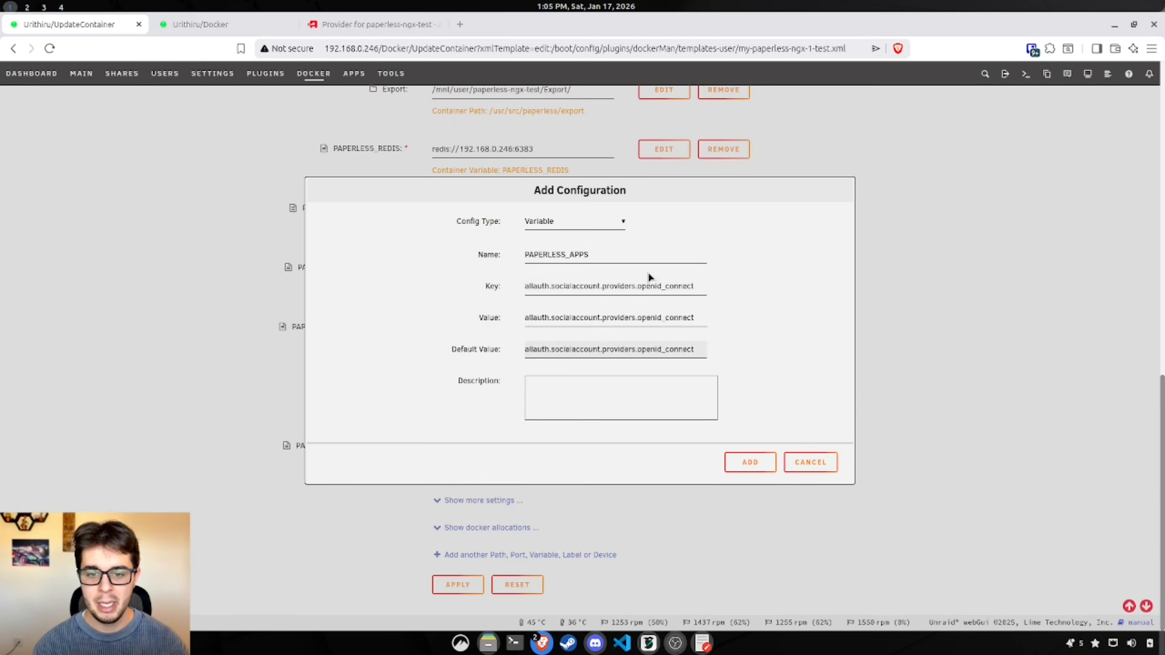
pyautogui.click(752, 465)
pyautogui.scroll(-1, 826, 519)
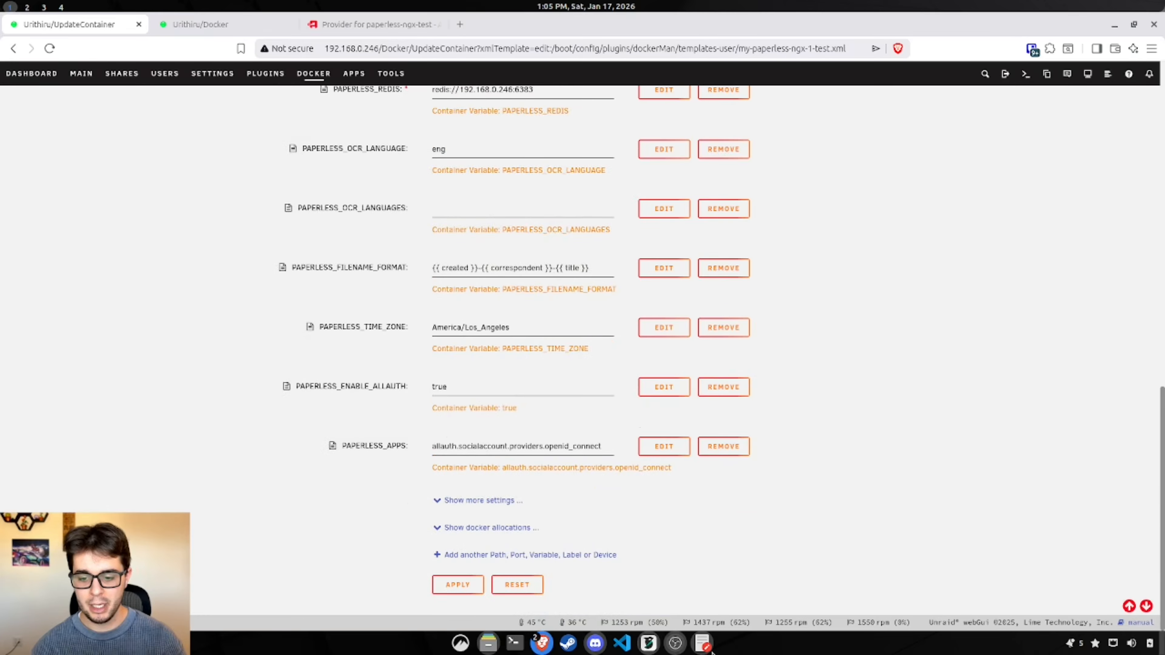
pyautogui.moveTo(709, 652)
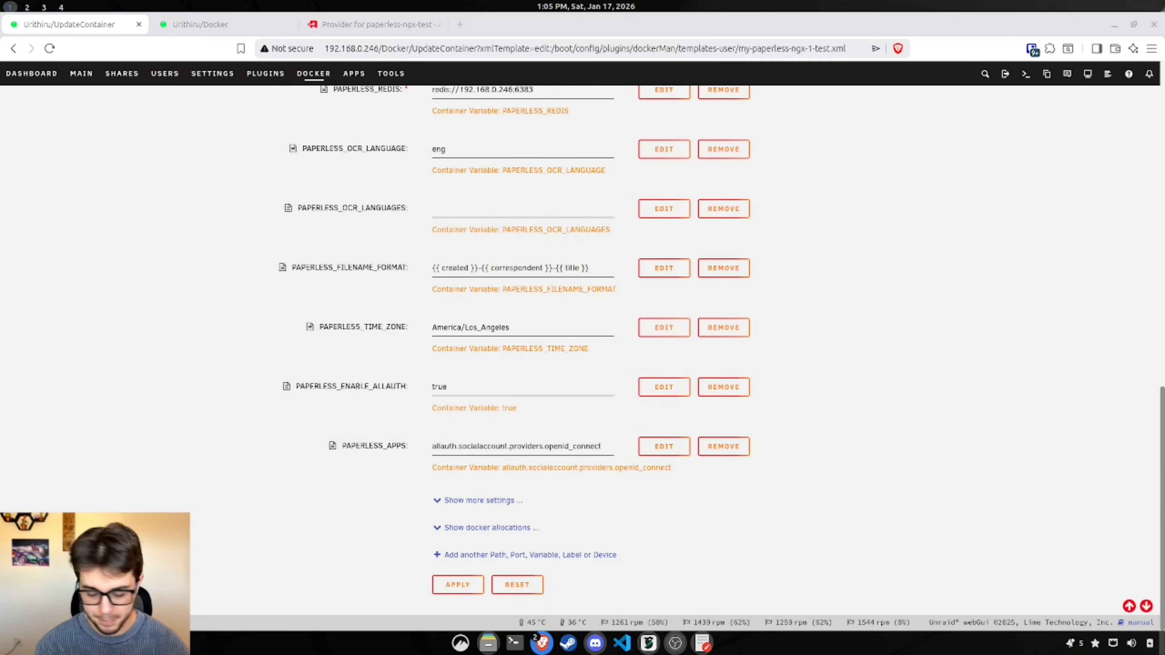
pyautogui.scroll(1, 721, 490)
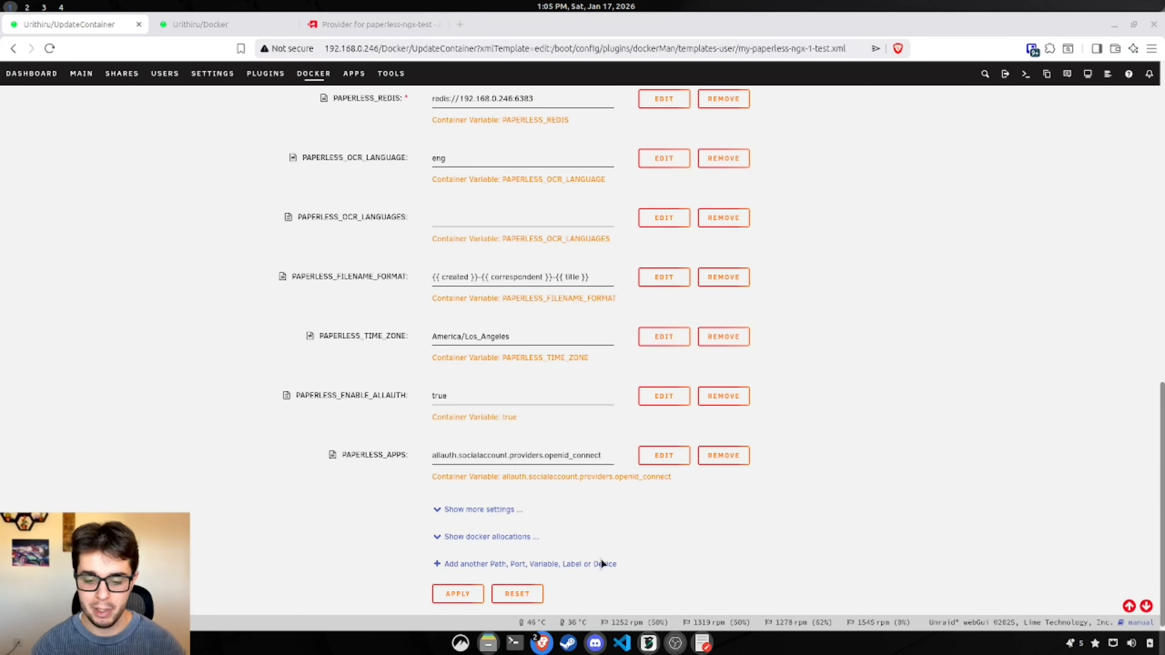
# Step: Replace the gedit JSON contents with the guide's openid_connect configuration block
pyautogui.click(702, 643)
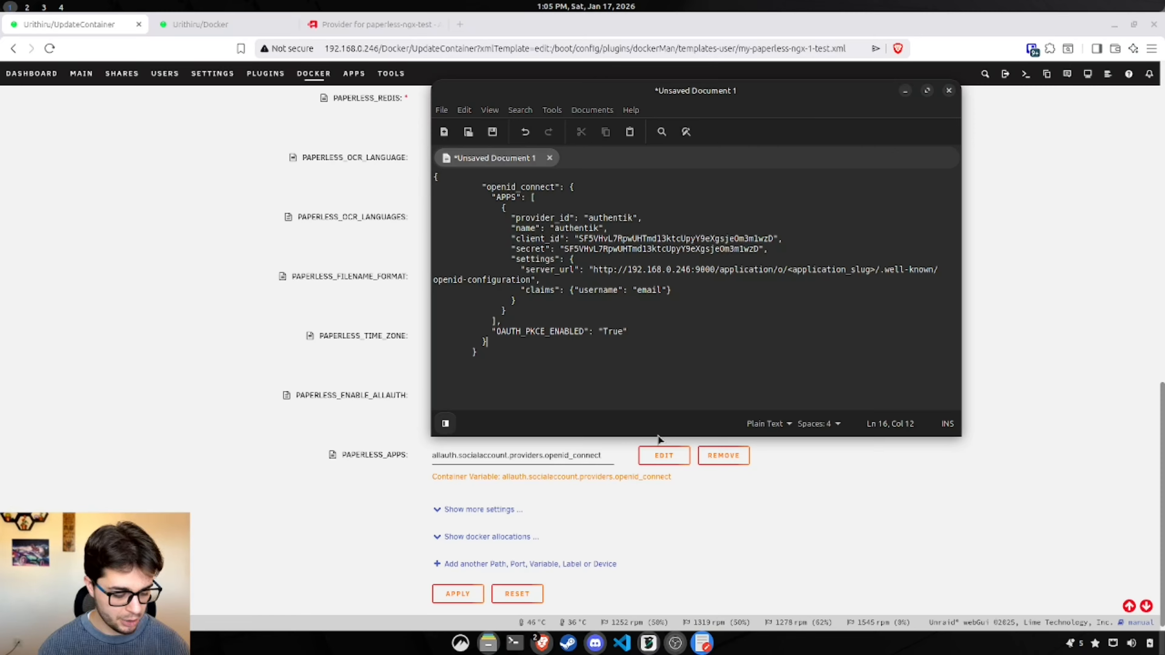
pyautogui.hotkey('ctrl', 'a')
pyautogui.press('BackSpace')
pyautogui.hotkey('ctrl', 'v')
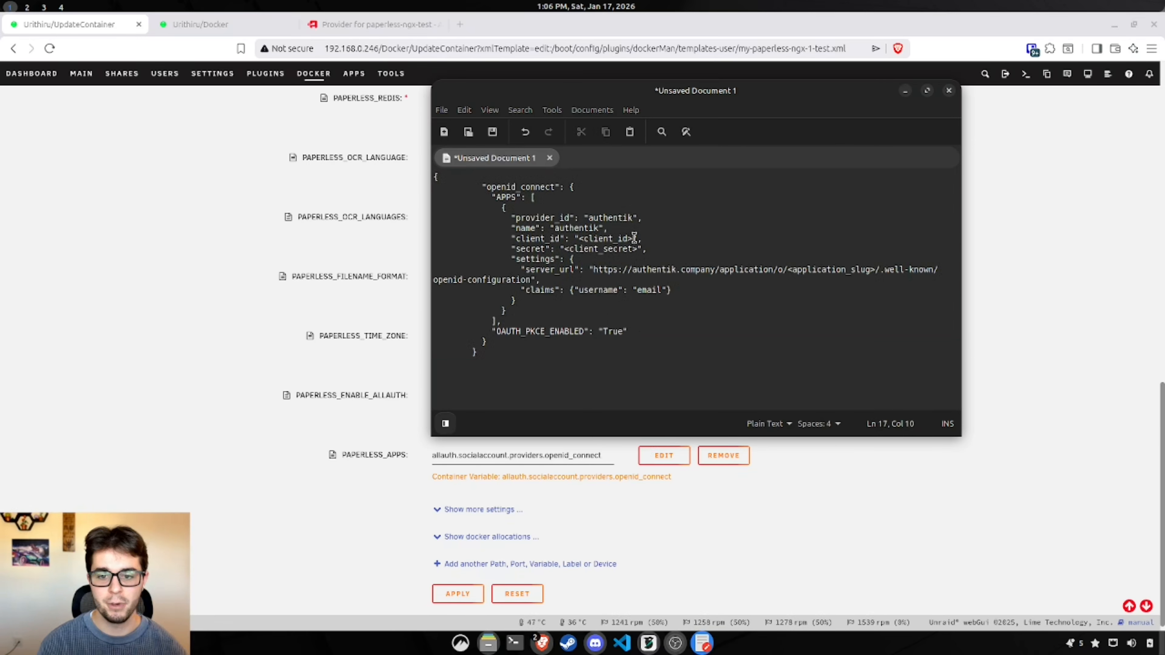
pyautogui.moveTo(633, 237); pyautogui.dragTo(580, 235)
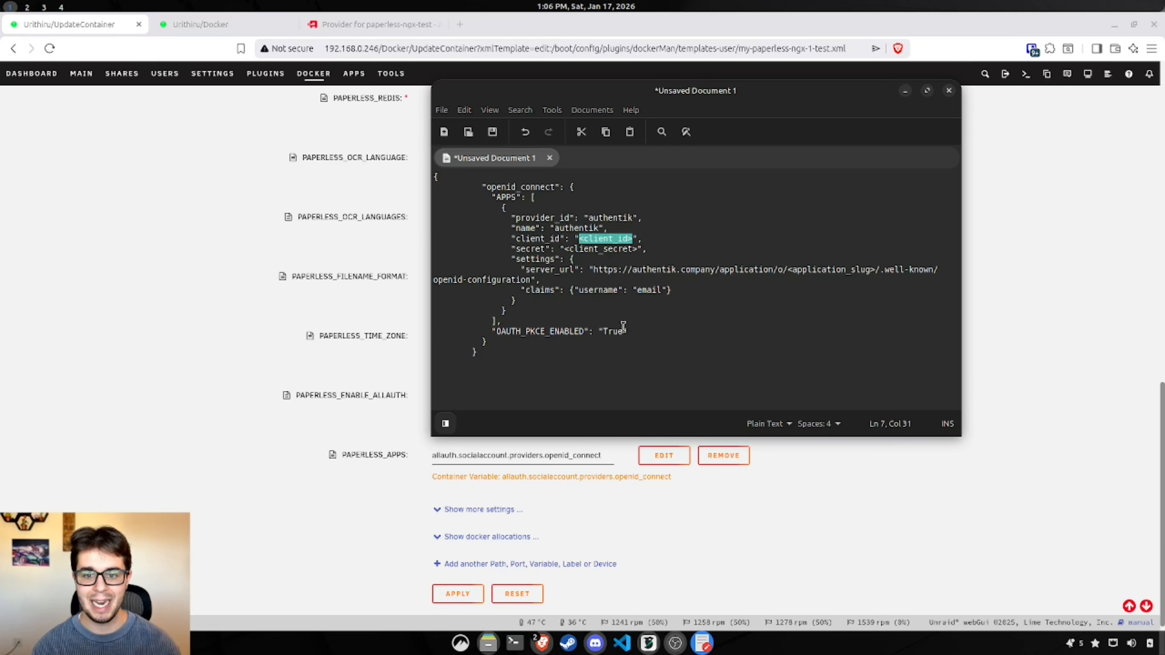
# Step: Open the Provider for paperless-ngx-test details and copy its Client ID
pyautogui.click(618, 281)
pyautogui.click(373, 26)
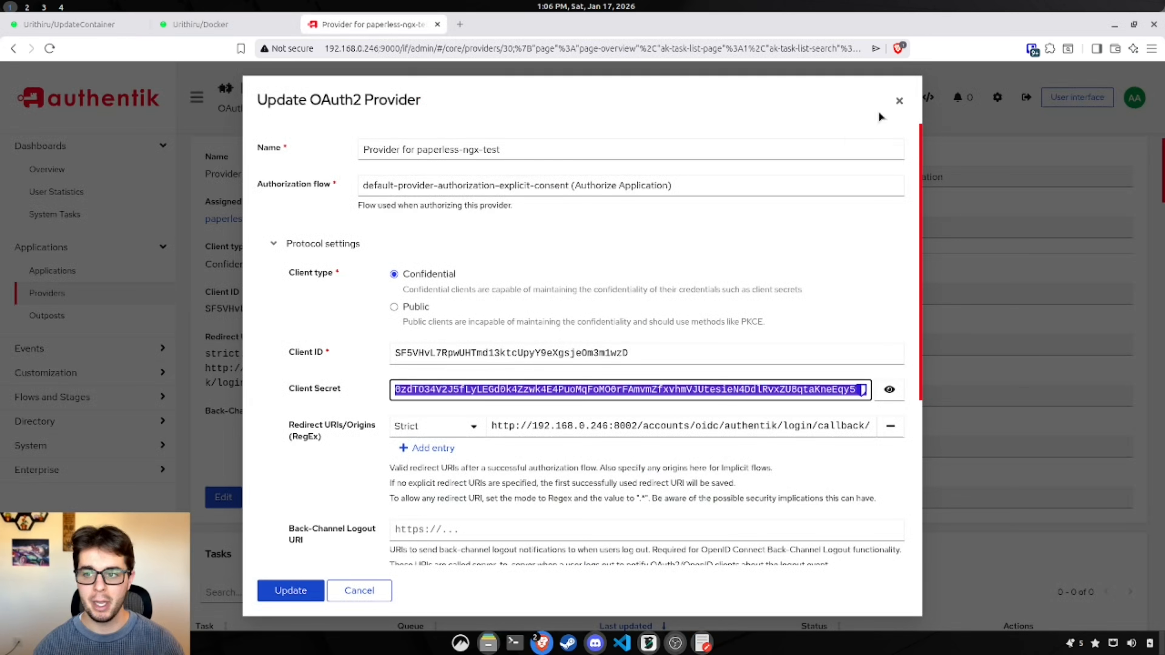
pyautogui.click(899, 101)
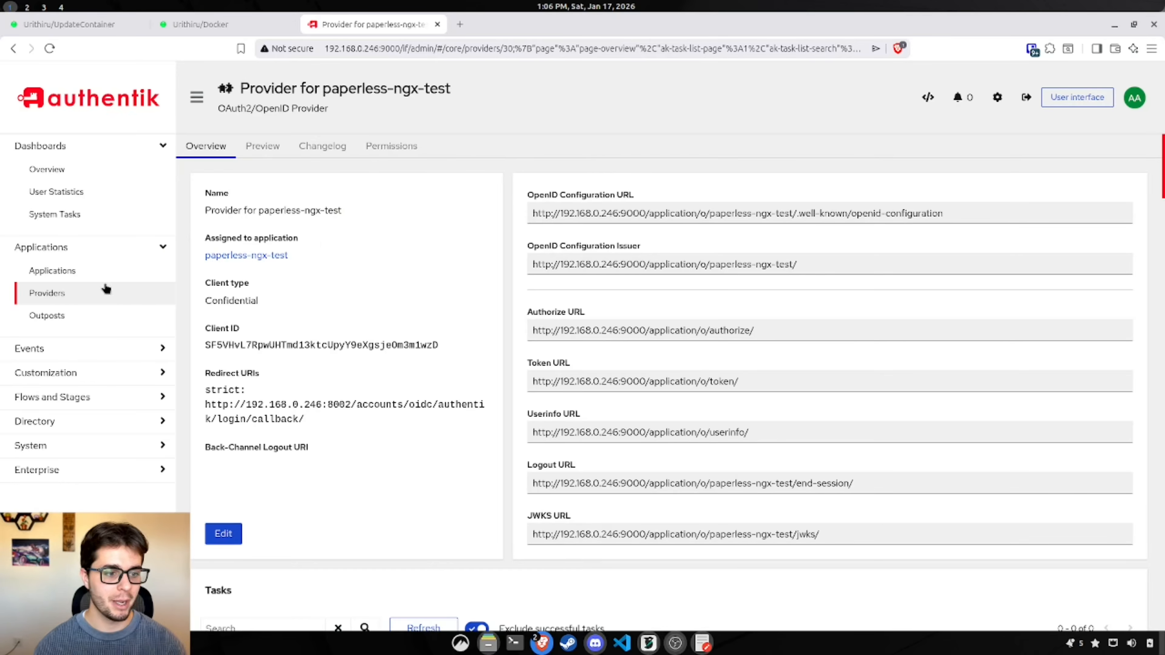
pyautogui.click(65, 297)
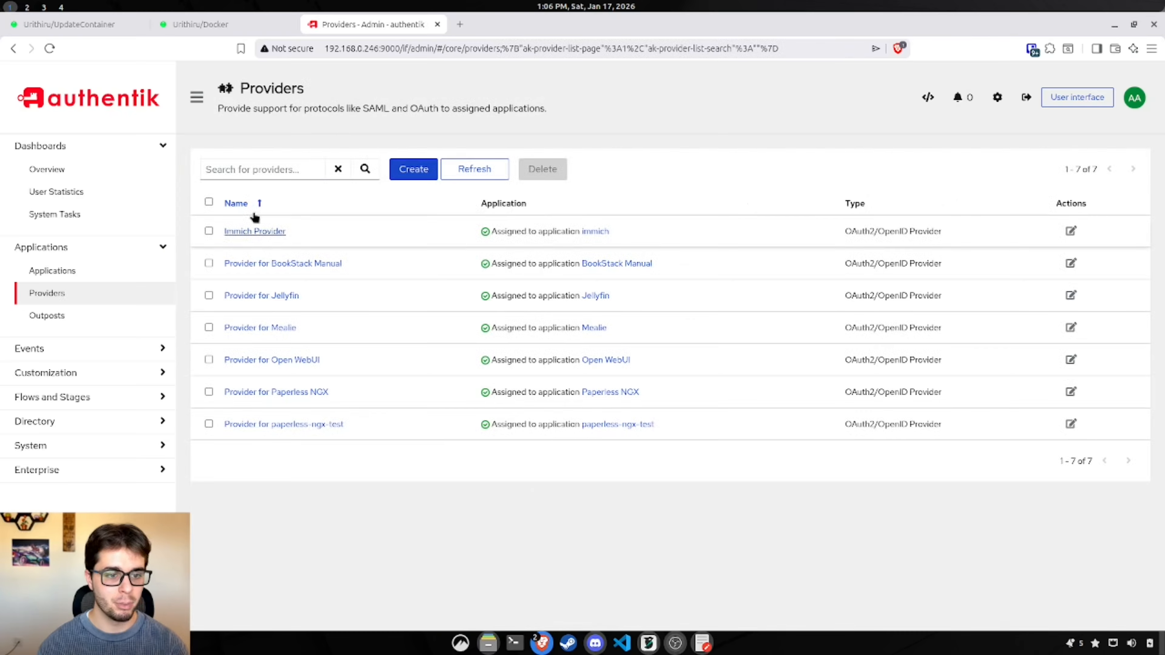
pyautogui.click(307, 425)
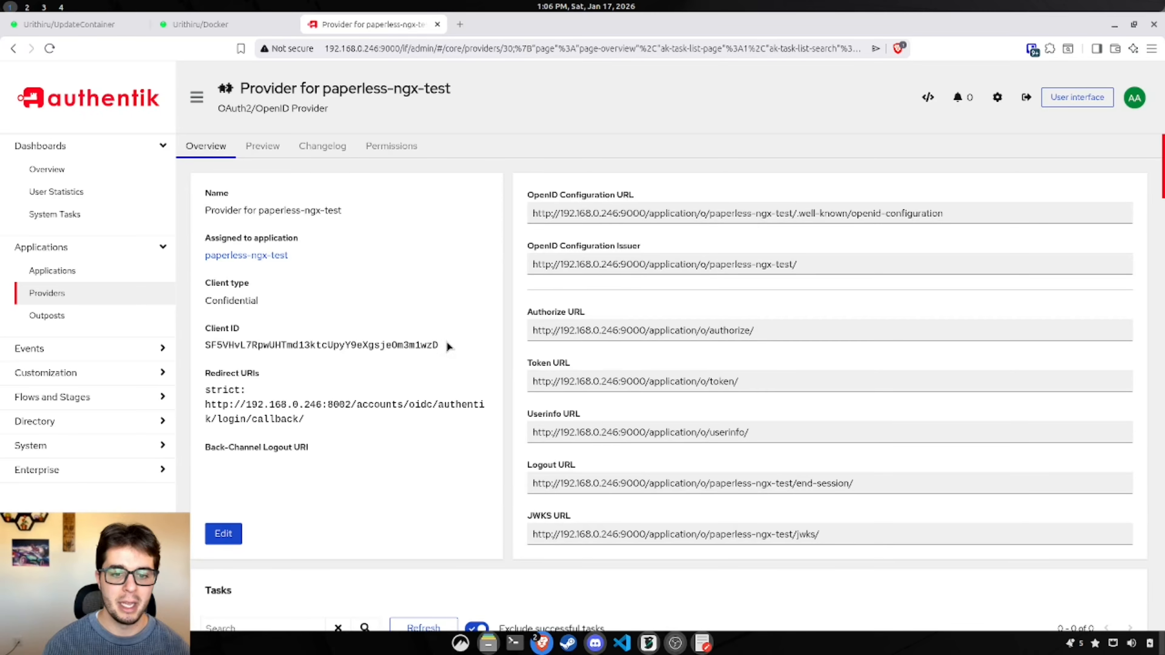
pyautogui.moveTo(447, 345); pyautogui.dragTo(183, 350)
pyautogui.hotkey('ctrl', 'c')
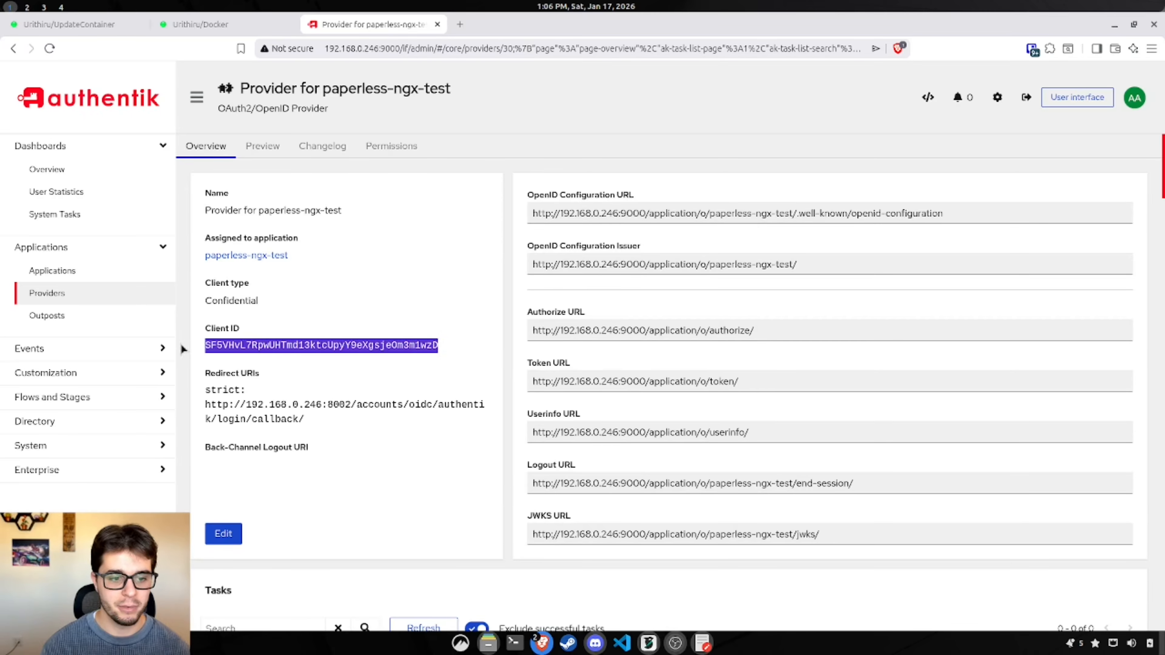
# Step: Paste the Client ID over the <client_id> placeholder in the JSON
pyautogui.click(231, 26)
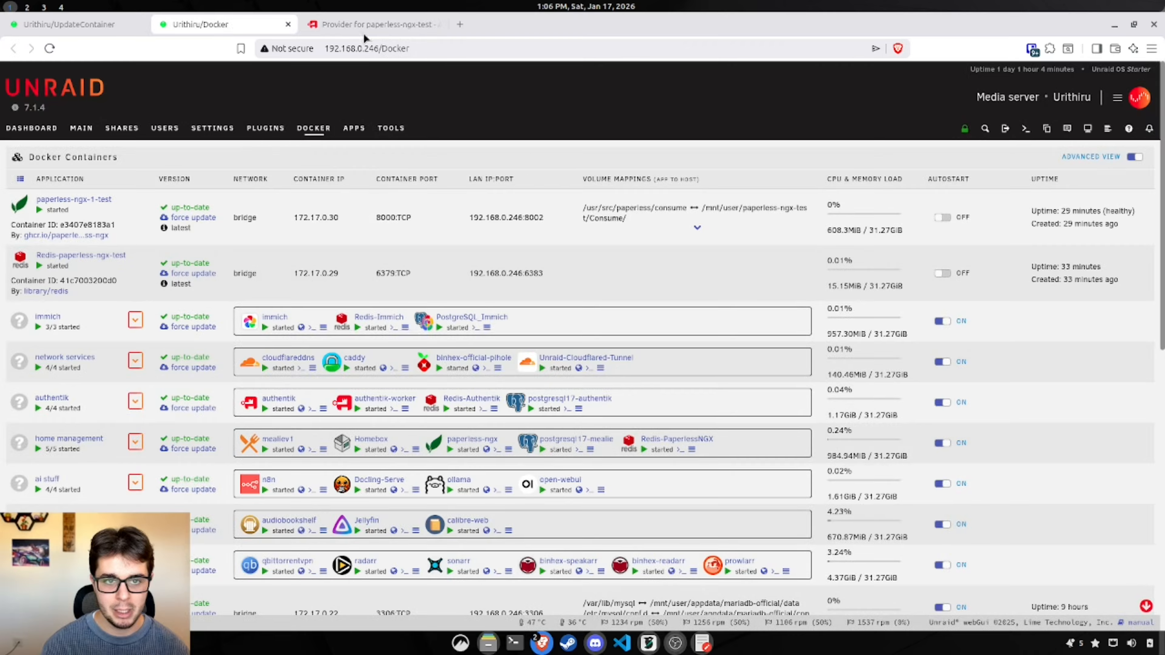
pyautogui.click(363, 28)
pyautogui.click(702, 643)
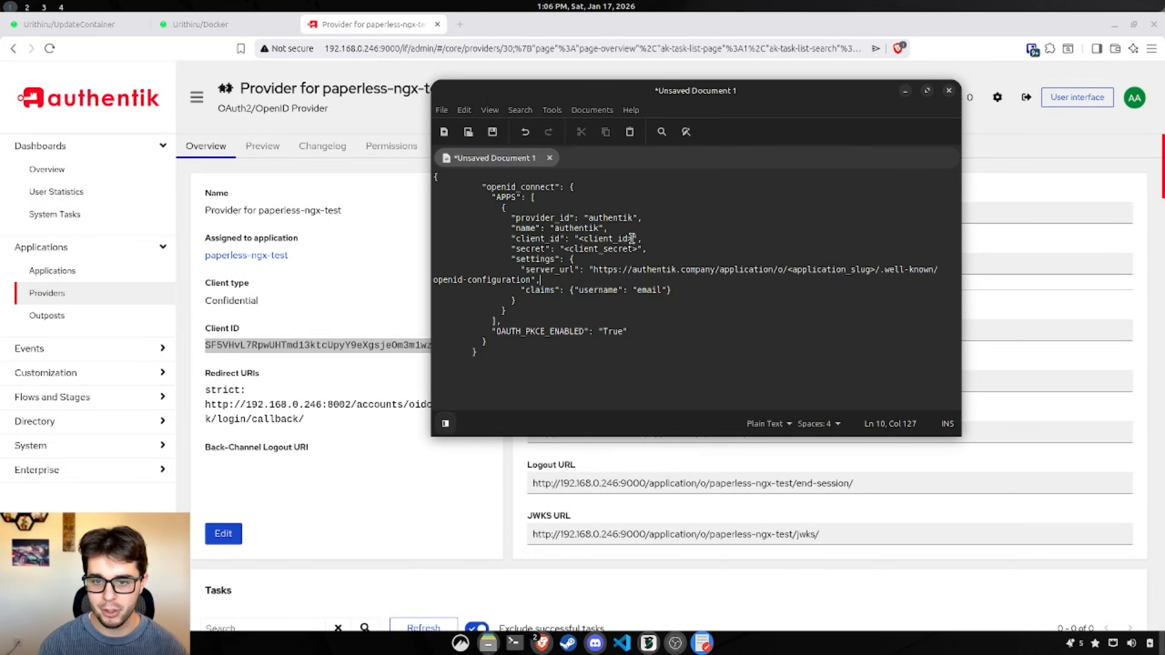
pyautogui.moveTo(635, 239); pyautogui.dragTo(577, 238)
pyautogui.hotkey('ctrl', 'v')
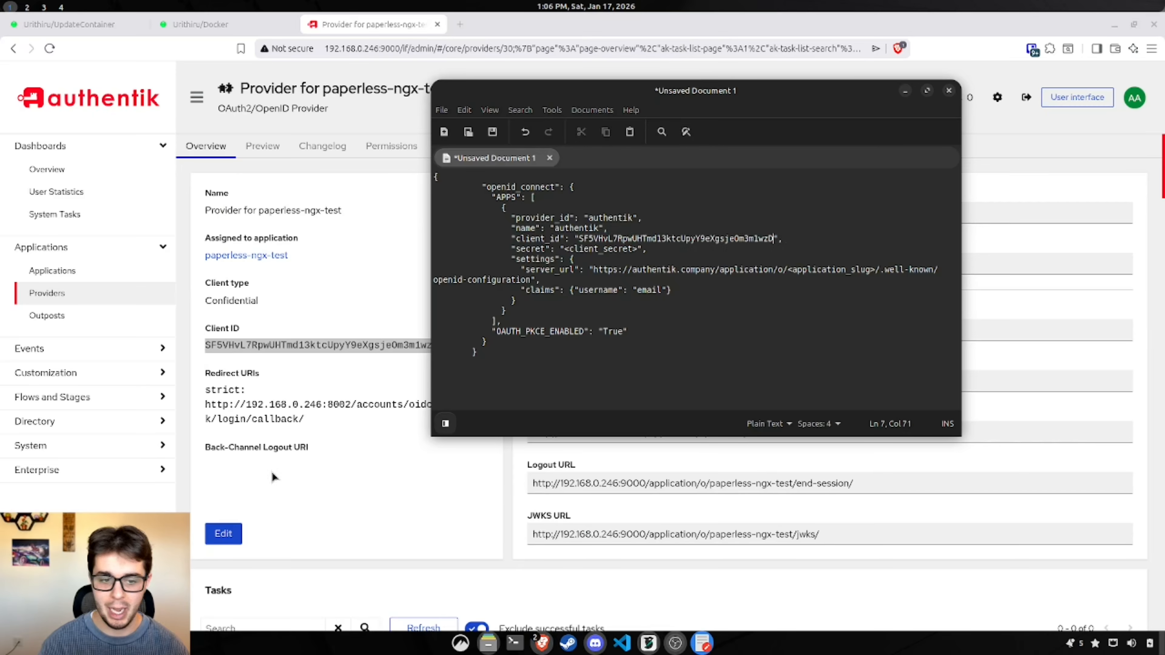
pyautogui.click(320, 454)
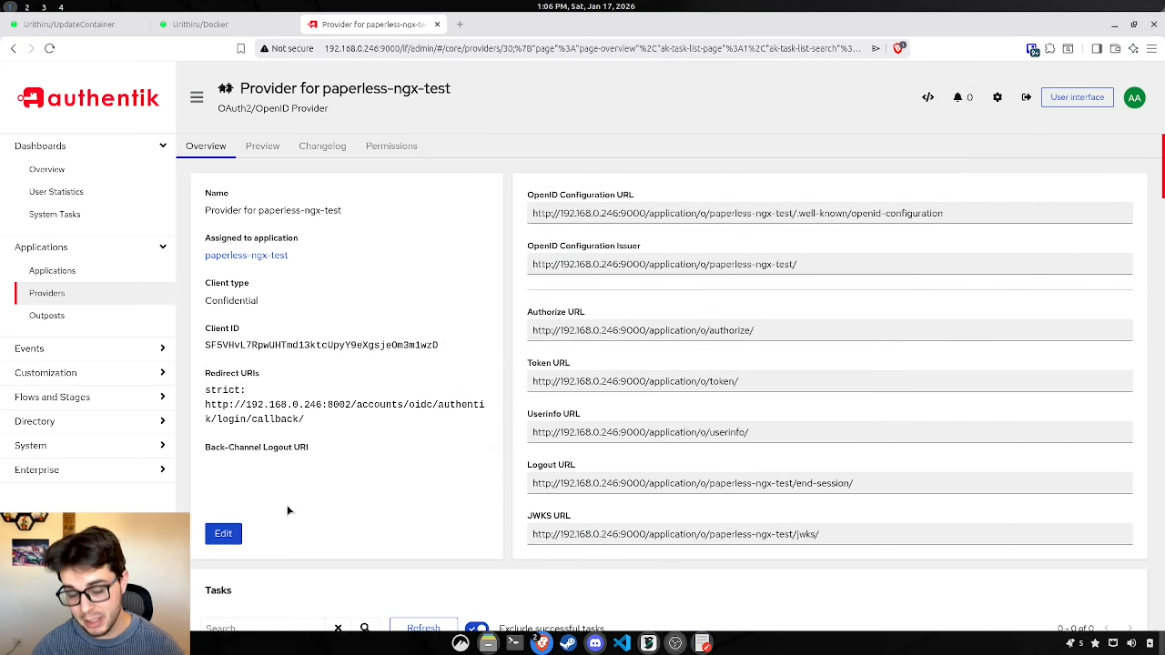
pyautogui.click(223, 533)
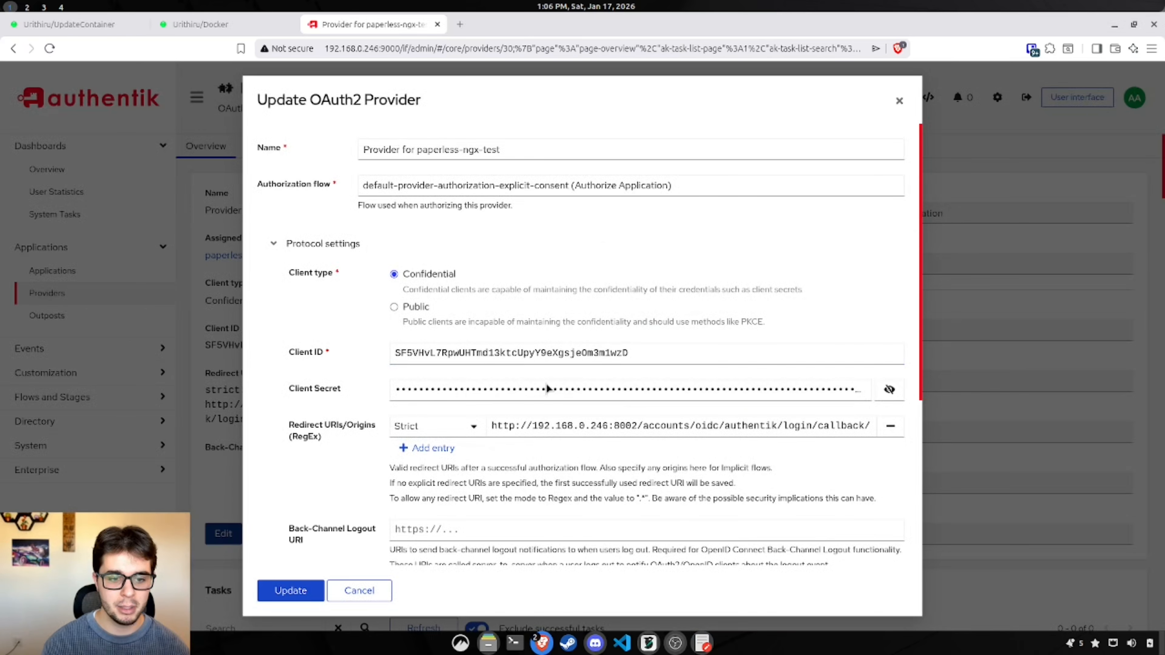
# Step: Copy the provider's client secret over the <client_secret> placeholder in the JSON
pyautogui.click(889, 390)
pyautogui.click(751, 391)
pyautogui.hotkey('ctrl', 'a')
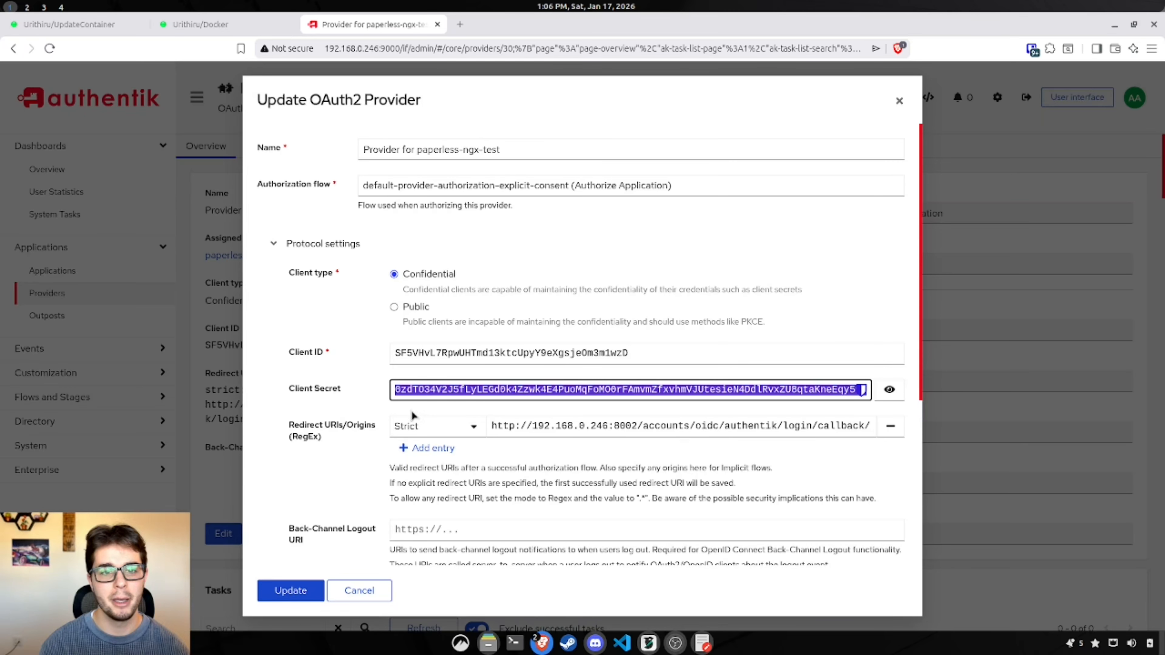
pyautogui.click(703, 643)
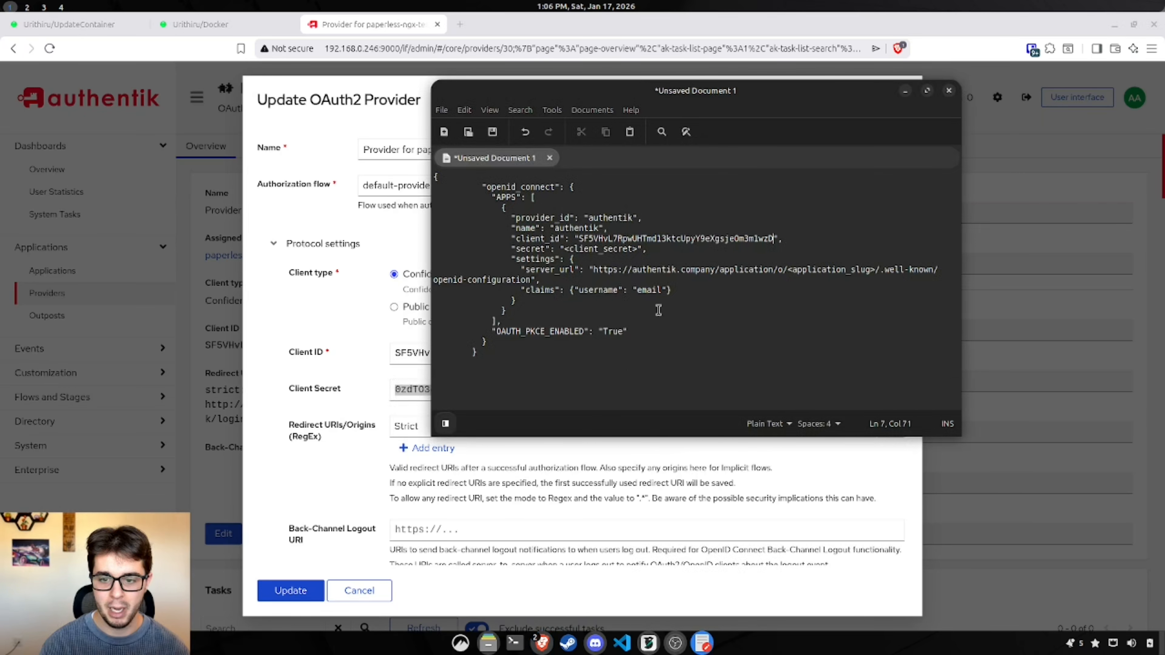
pyautogui.moveTo(638, 249); pyautogui.dragTo(564, 252)
pyautogui.hotkey('ctrl', 'v')
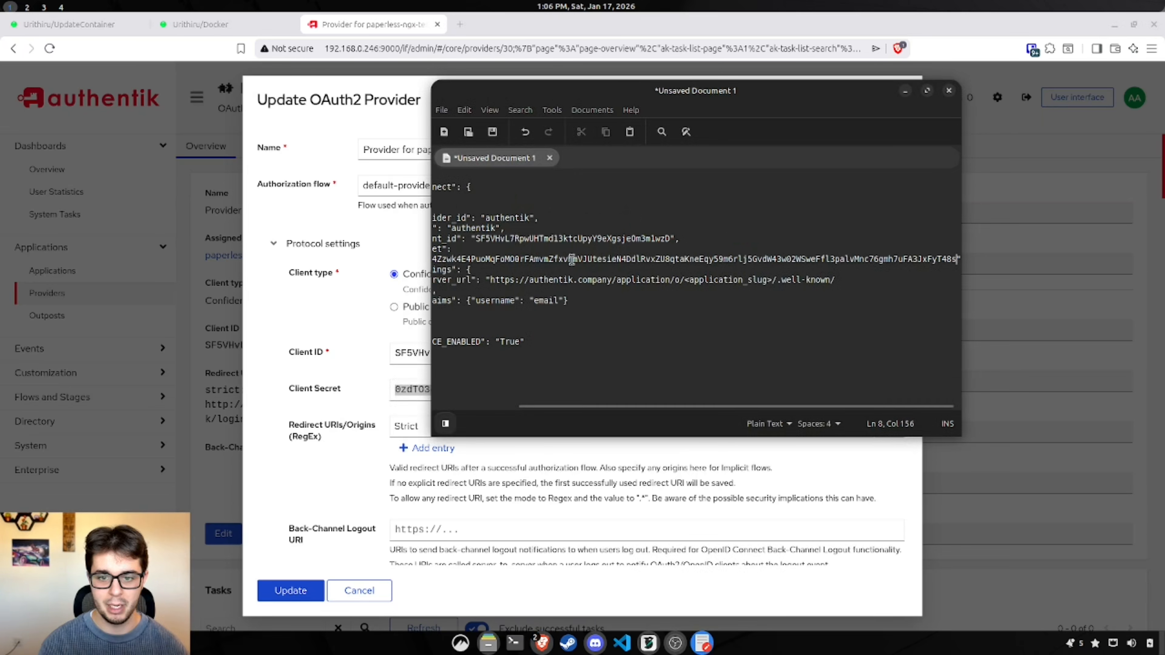
pyautogui.hscroll(-5, 643, 411)
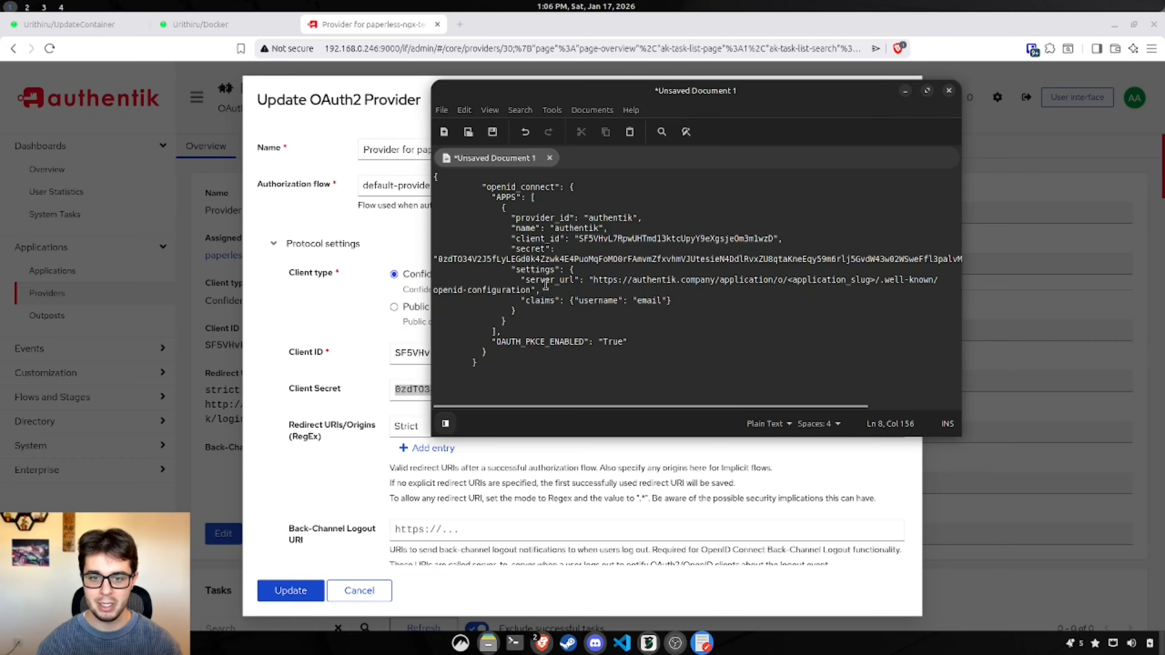
pyautogui.tripleClick(529, 284)
pyautogui.click(760, 310)
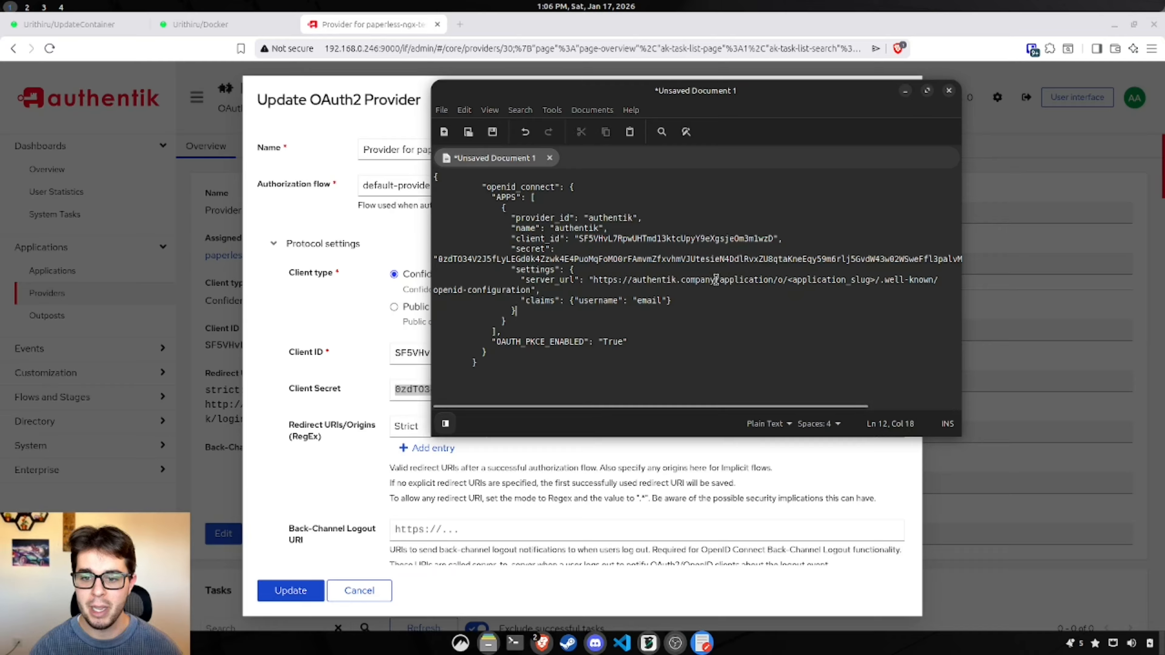
pyautogui.moveTo(715, 279); pyautogui.dragTo(632, 280)
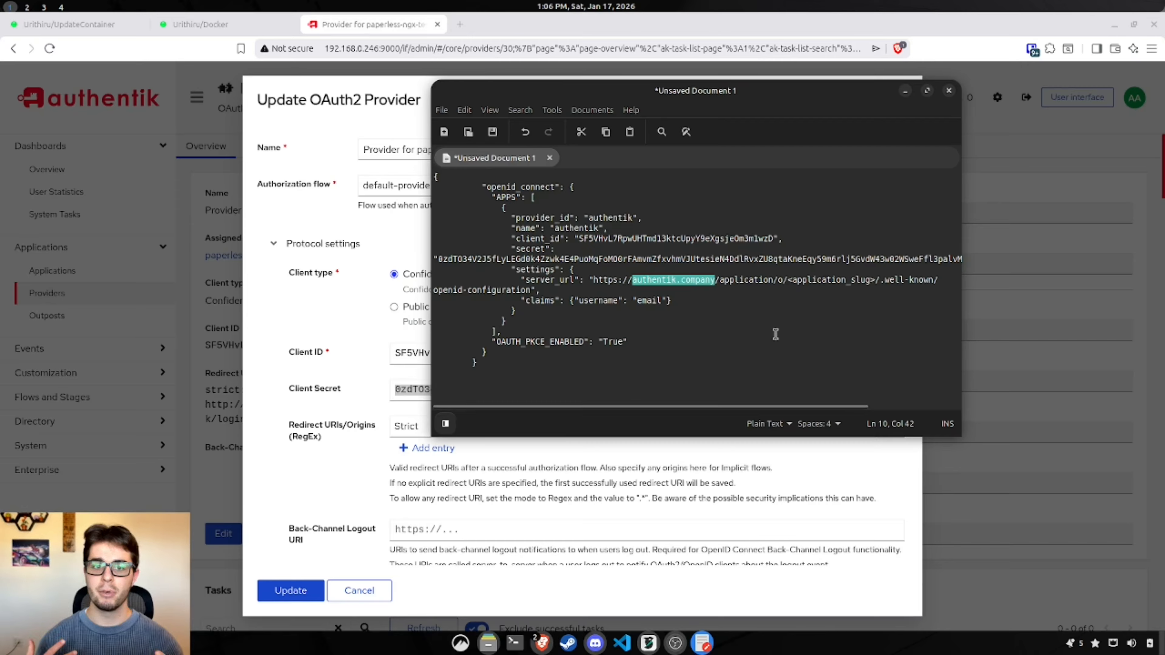
pyautogui.press('BackSpace')
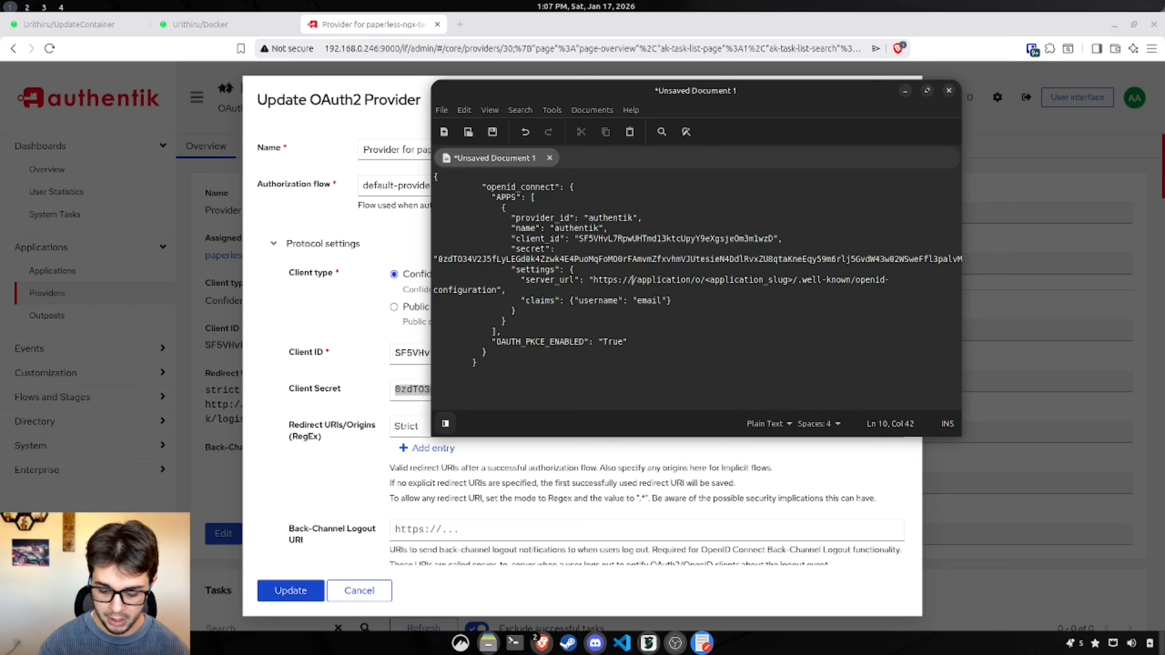
pyautogui.write('192.168.')
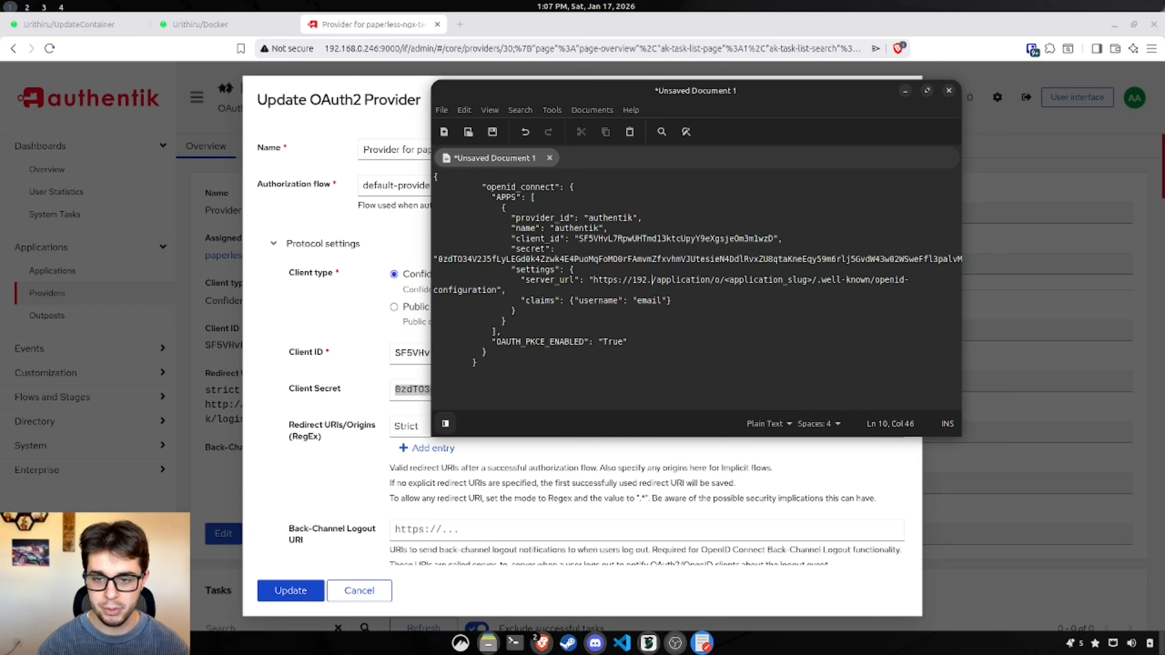
pyautogui.write('0.246')
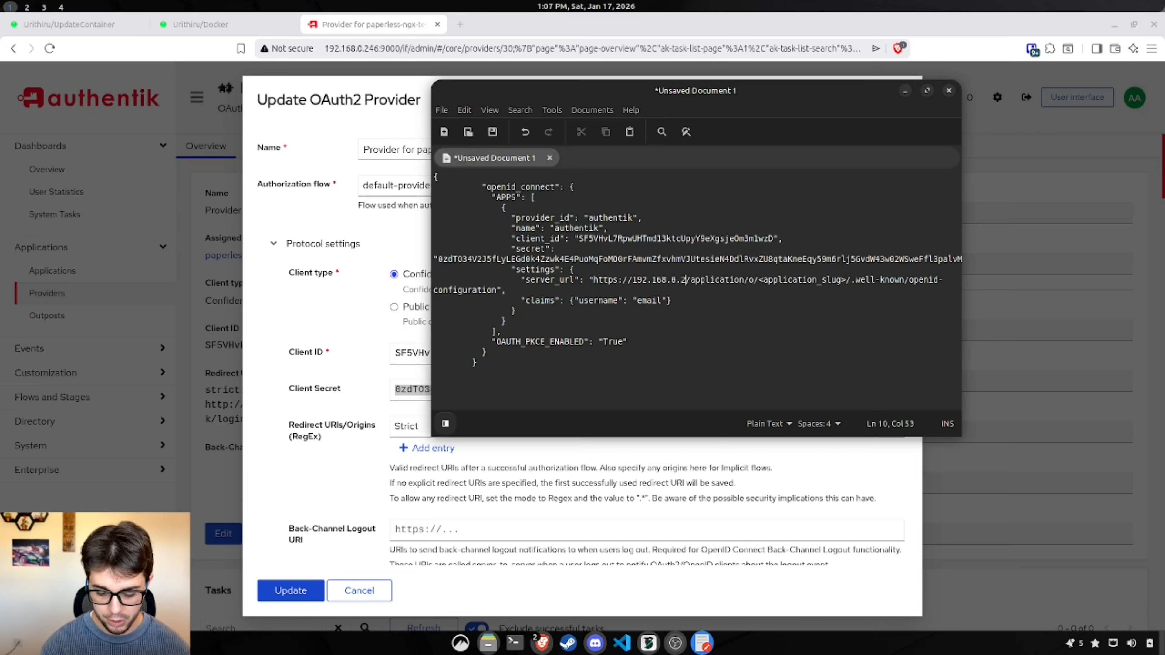
pyautogui.write(':9000')
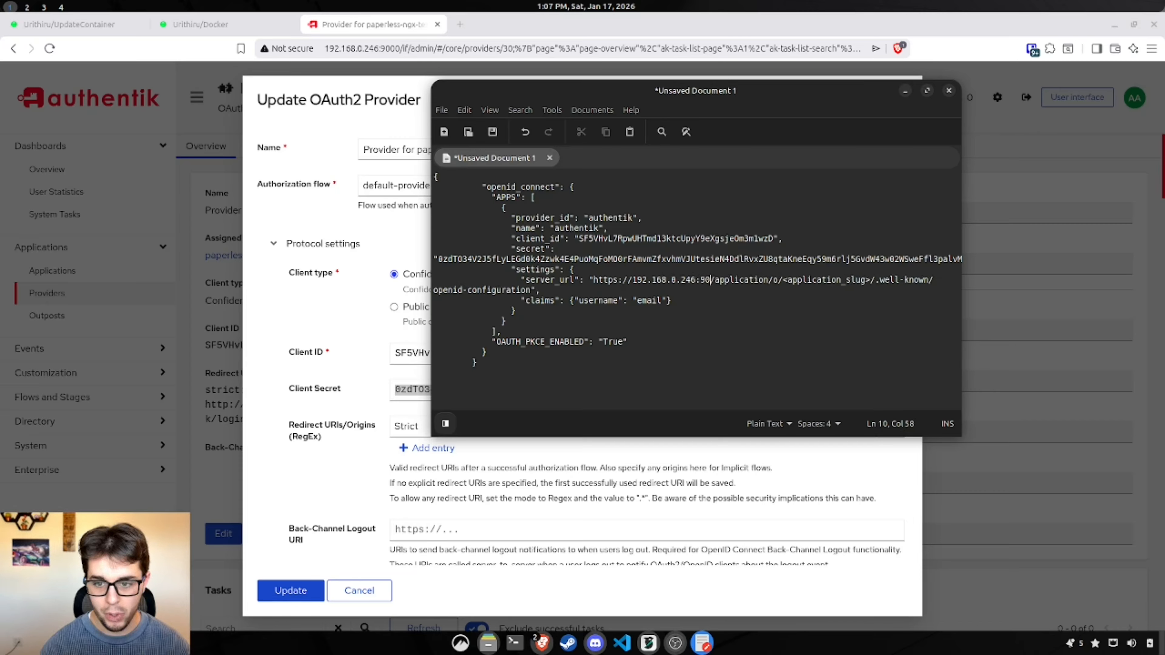
pyautogui.click(620, 280)
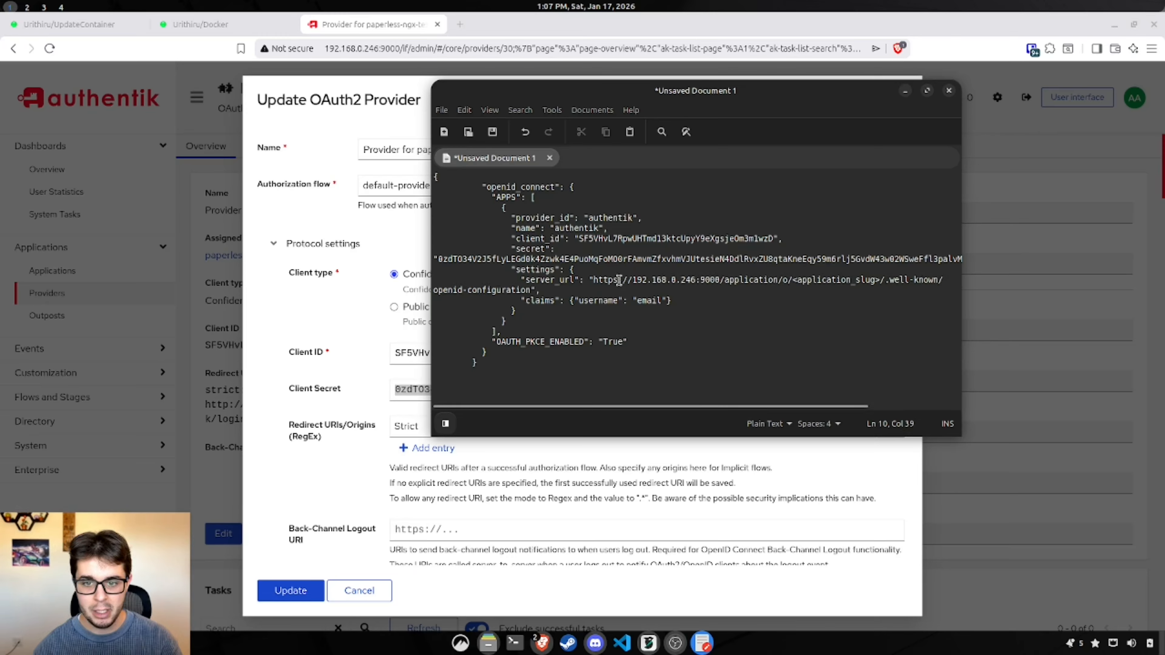
pyautogui.press('BackSpace')
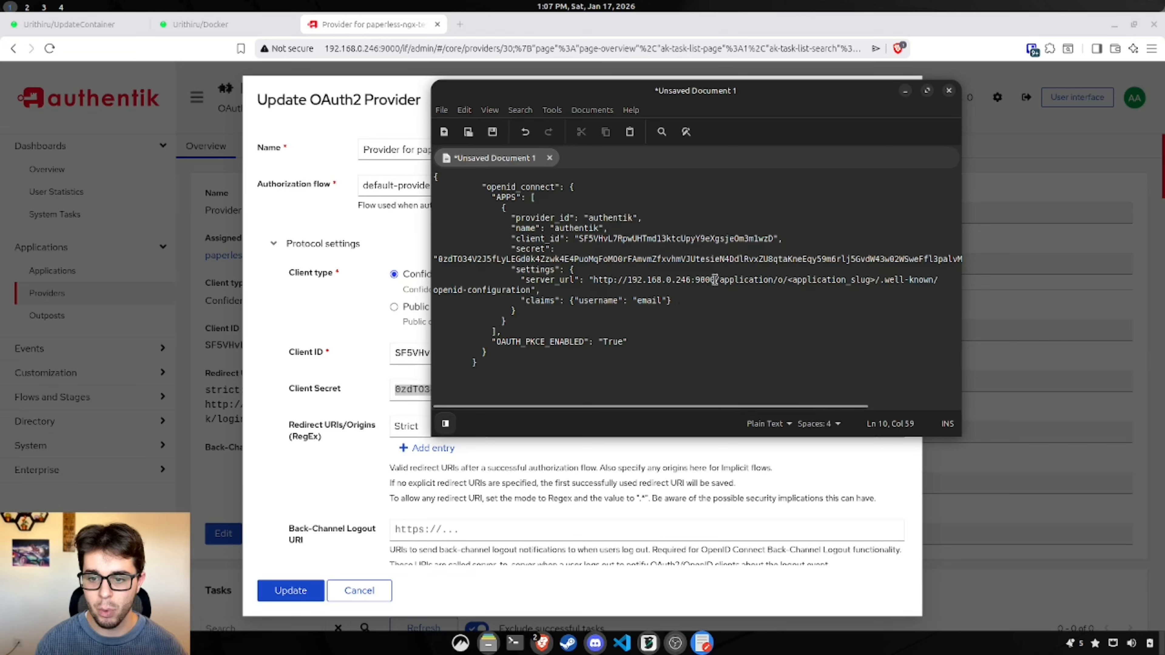
pyautogui.moveTo(715, 279); pyautogui.dragTo(594, 279)
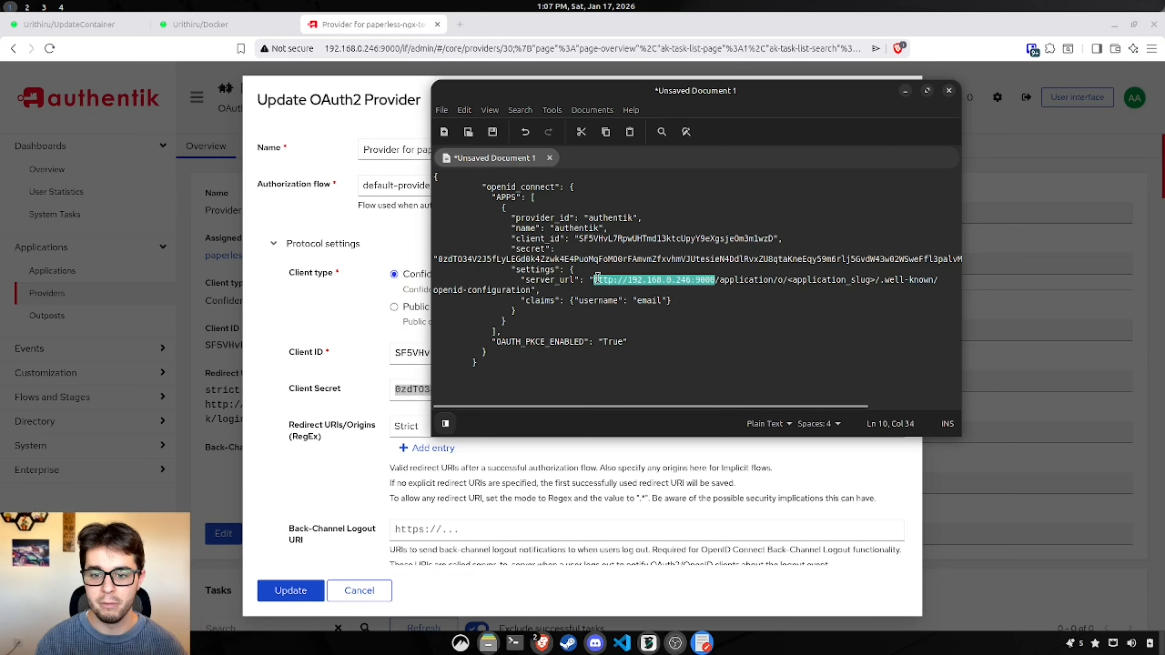
pyautogui.click(752, 301)
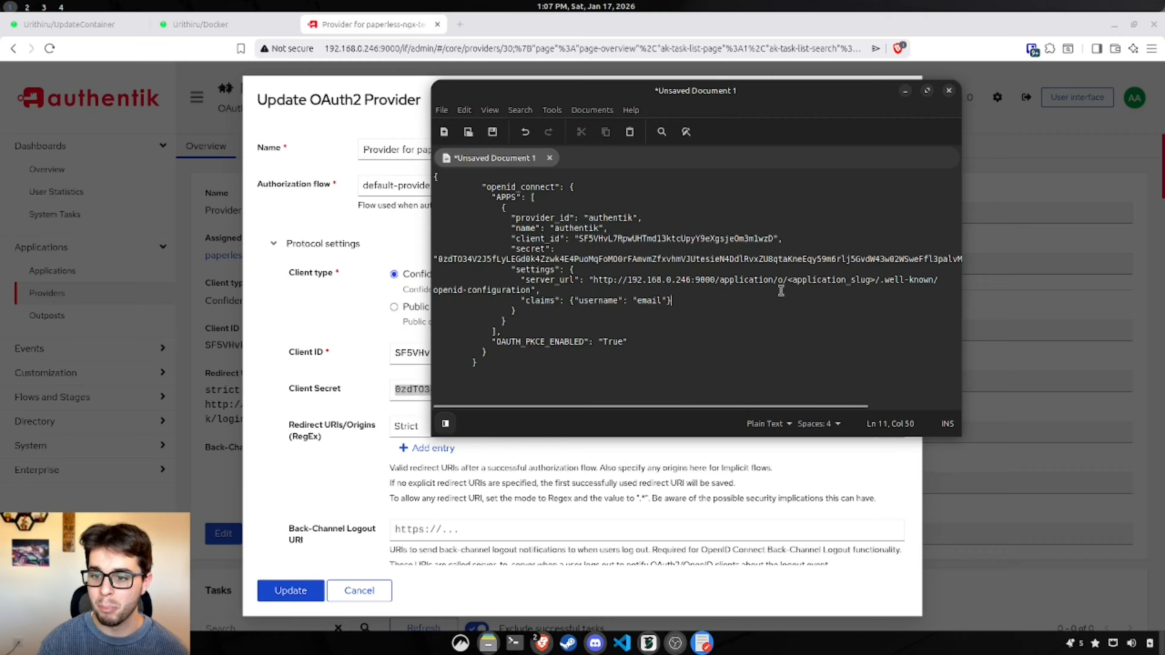
pyautogui.moveTo(875, 280); pyautogui.dragTo(787, 279)
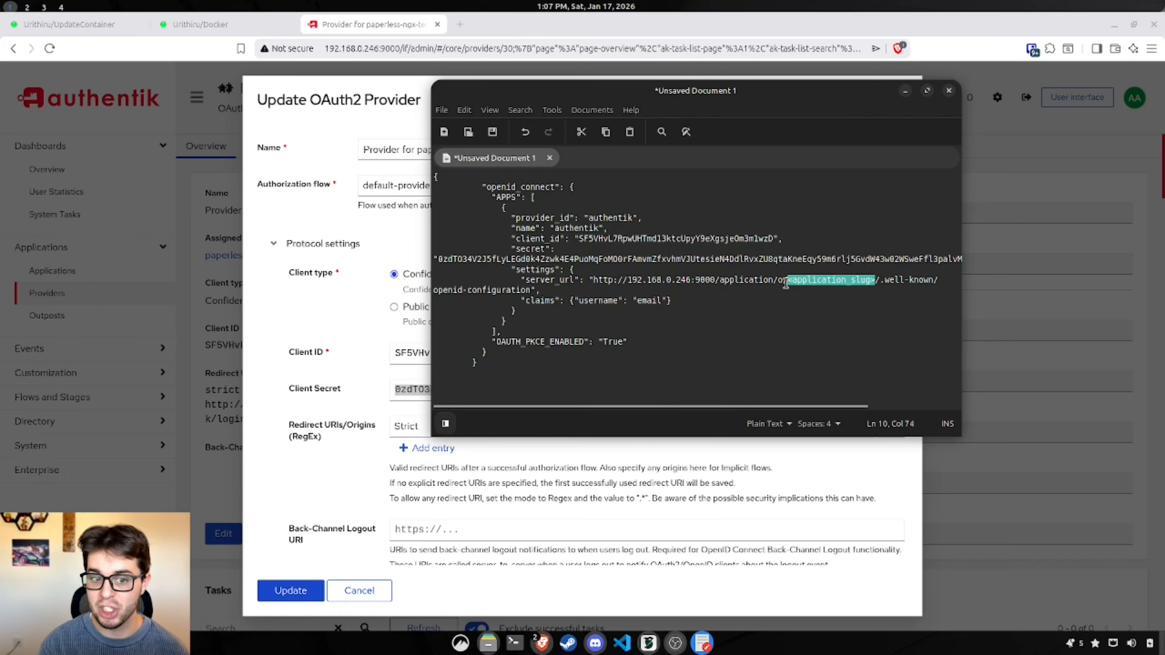
pyautogui.click(628, 493)
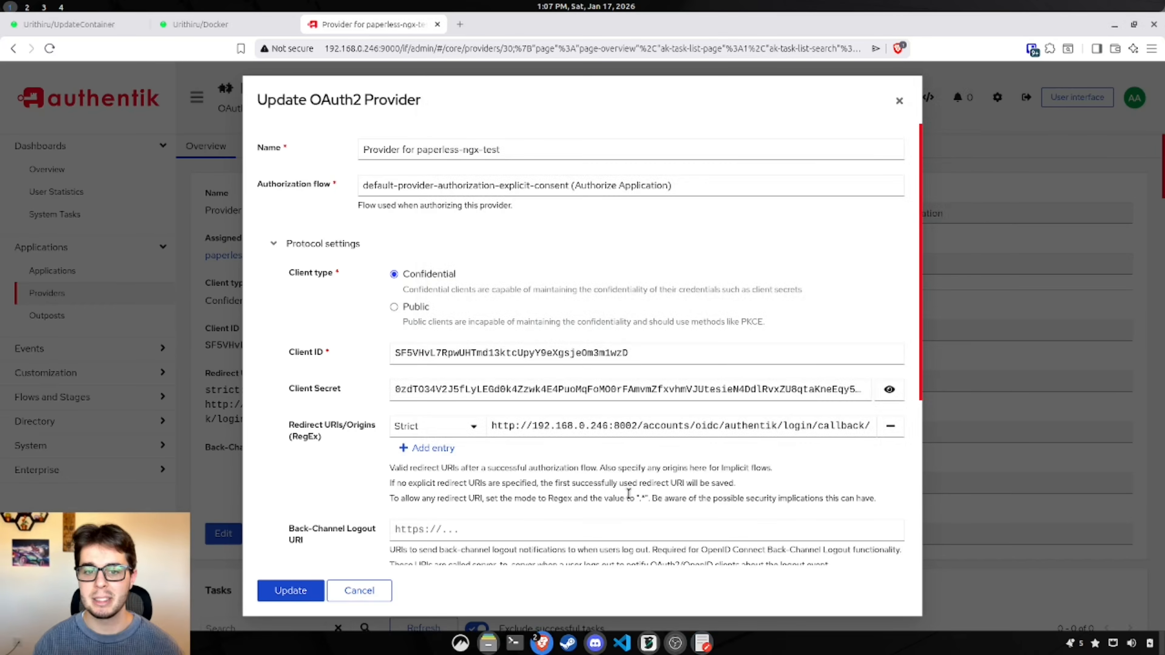
# Step: Leave the provider form unsaved and copy the paperless-ngx-test application's slug from its edit form
pyautogui.scroll(-4, 548, 429)
pyautogui.scroll(4, 546, 429)
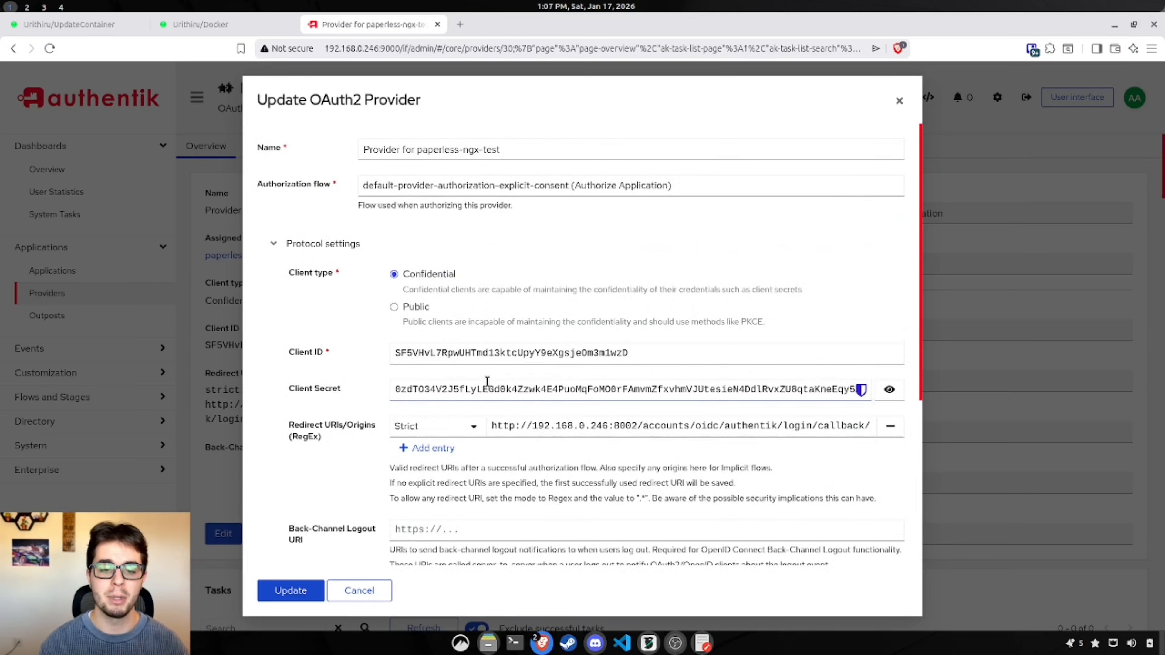
pyautogui.click(367, 592)
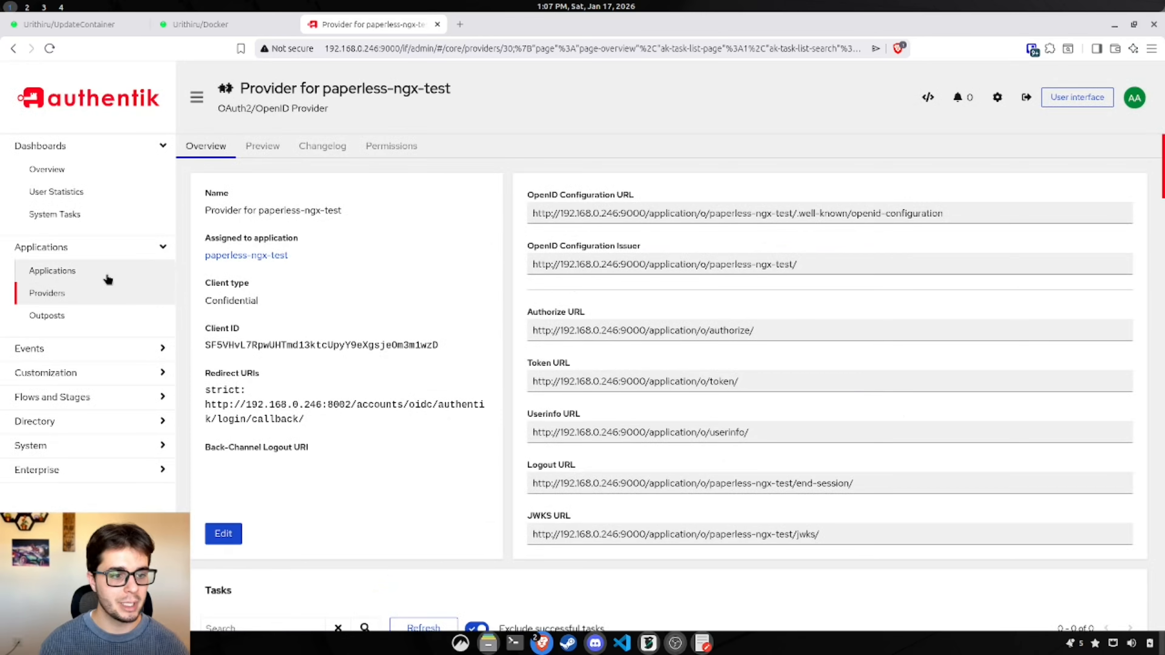
pyautogui.click(89, 271)
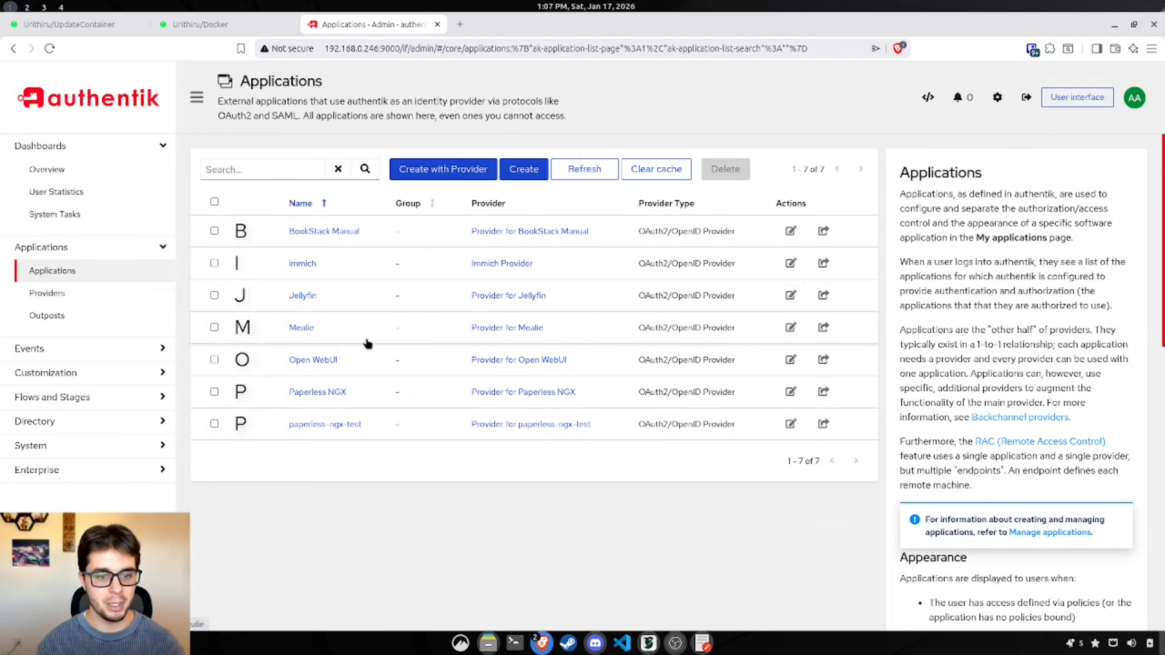
pyautogui.click(299, 423)
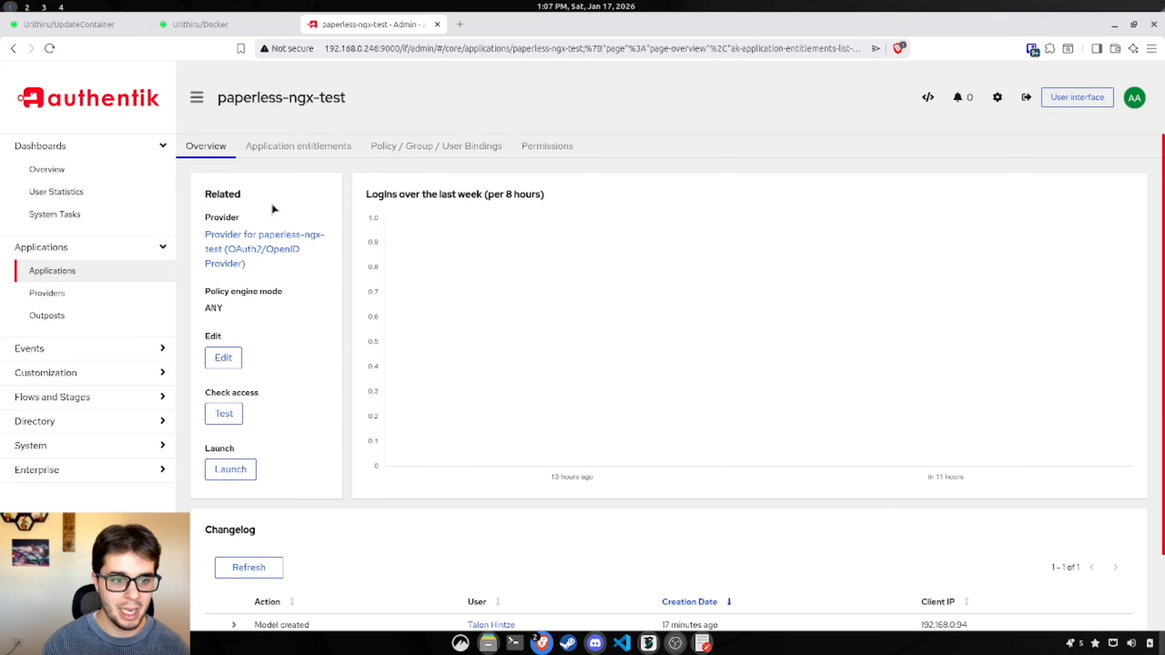
pyautogui.click(223, 358)
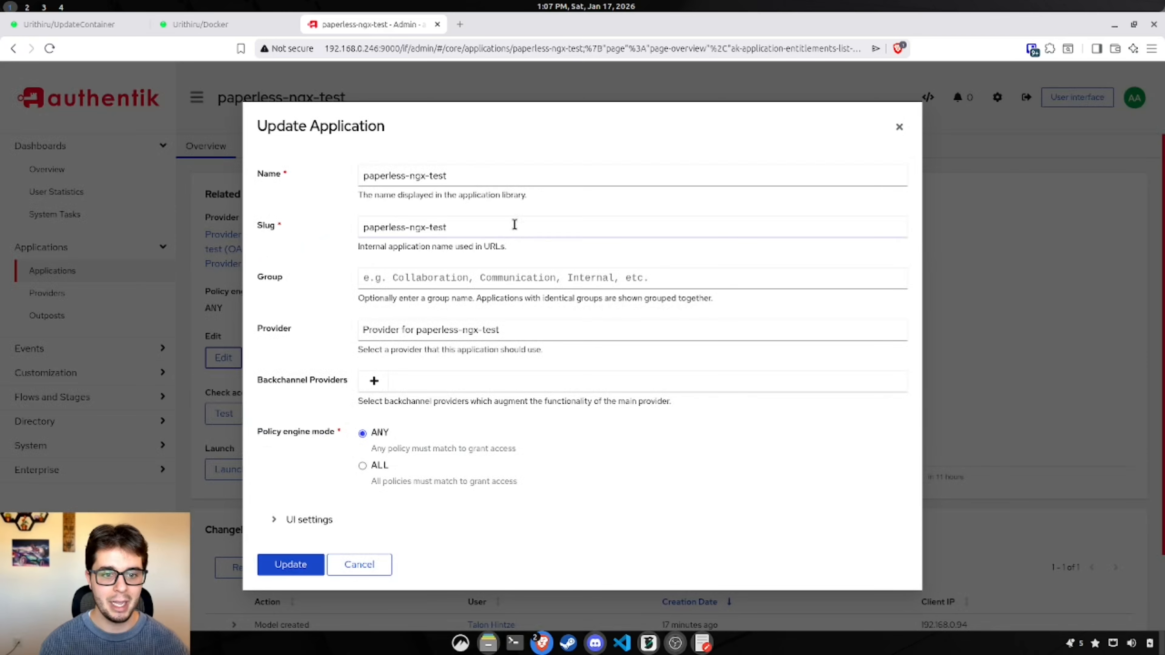
pyautogui.moveTo(513, 226); pyautogui.dragTo(333, 227)
pyautogui.hotkey('ctrl', 'c')
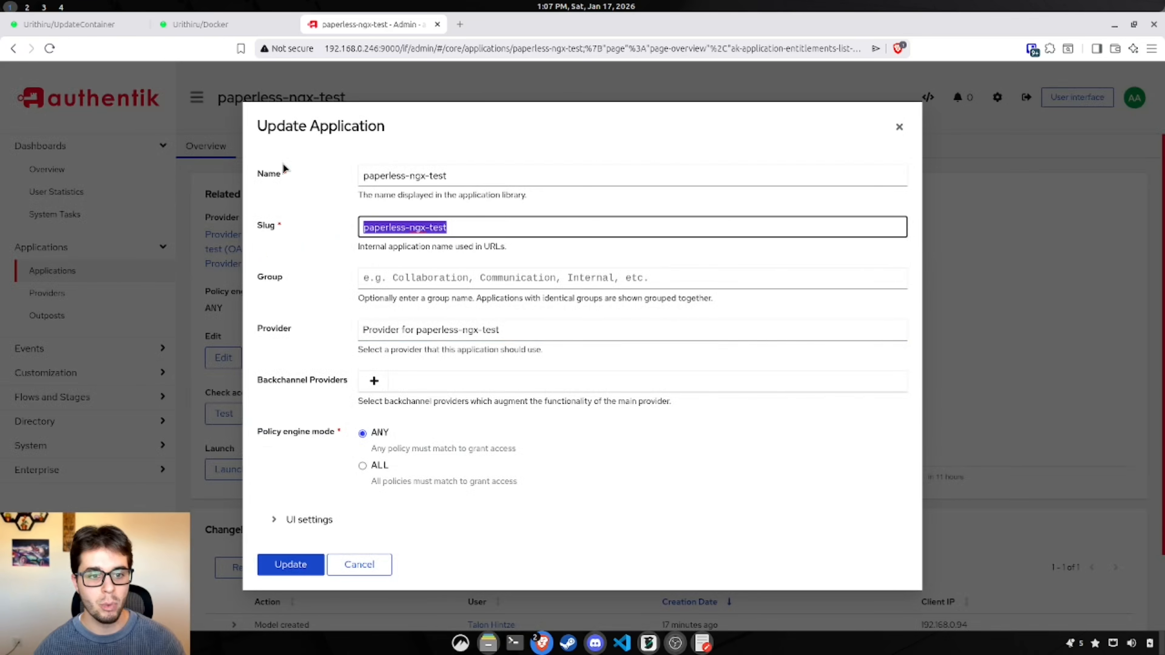
# Step: In gedit, replace <application_slug> in server_url with paperless-ngx-test
pyautogui.click(218, 25)
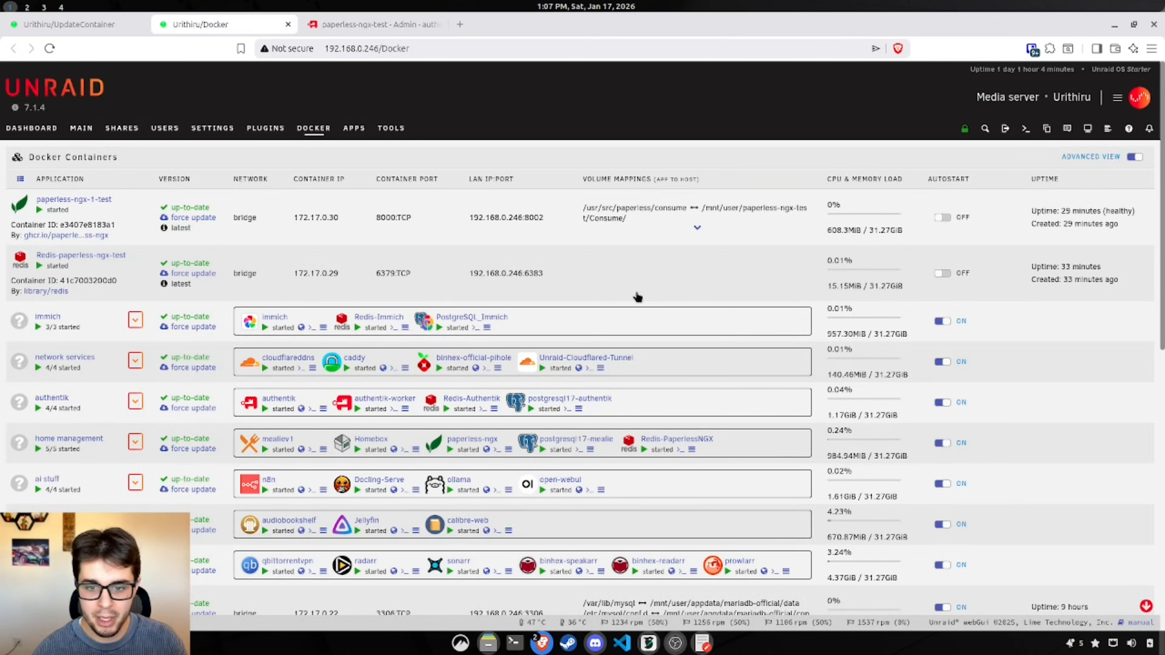
pyautogui.click(376, 26)
pyautogui.click(701, 643)
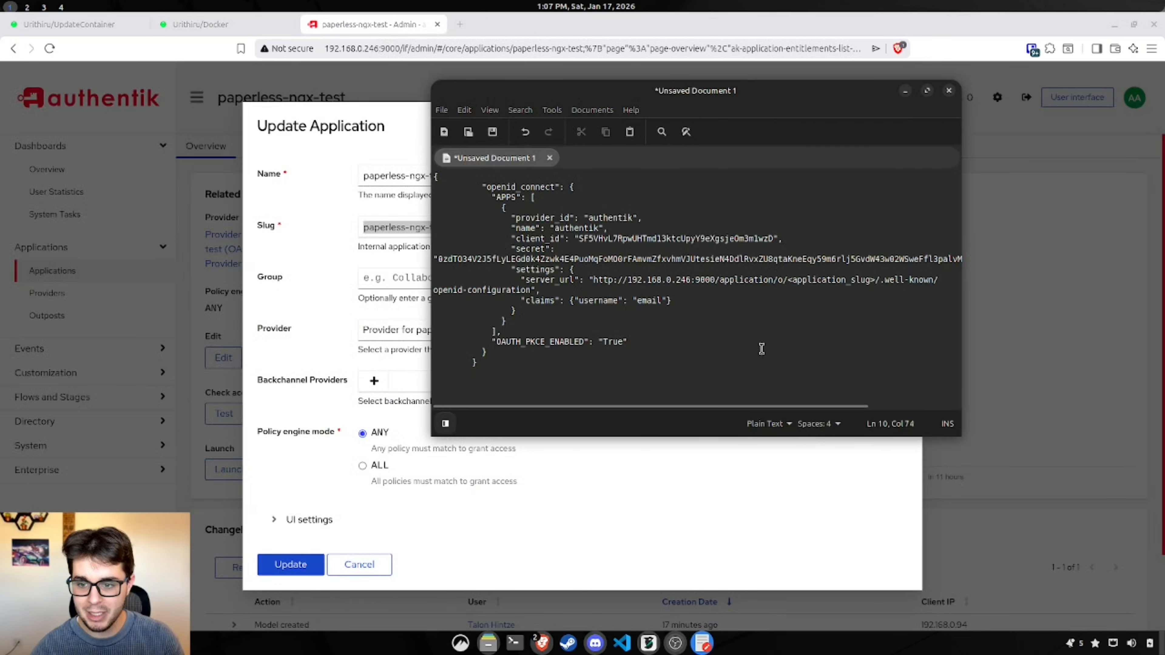
pyautogui.moveTo(874, 280); pyautogui.dragTo(795, 281)
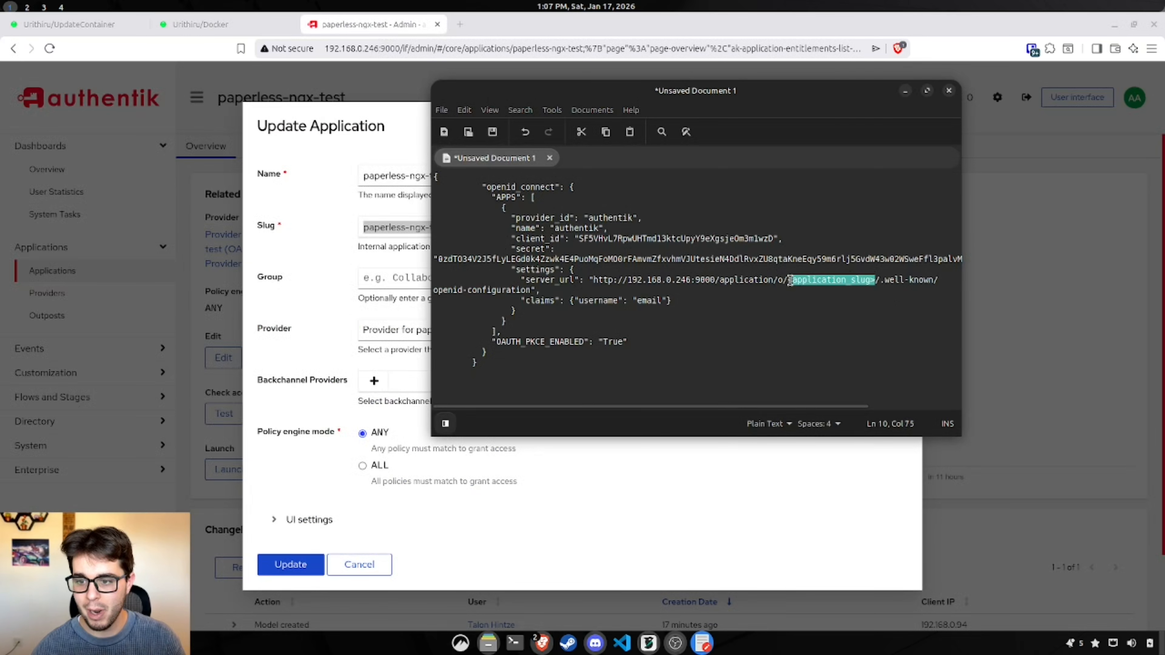
pyautogui.moveTo(874, 280); pyautogui.dragTo(787, 281)
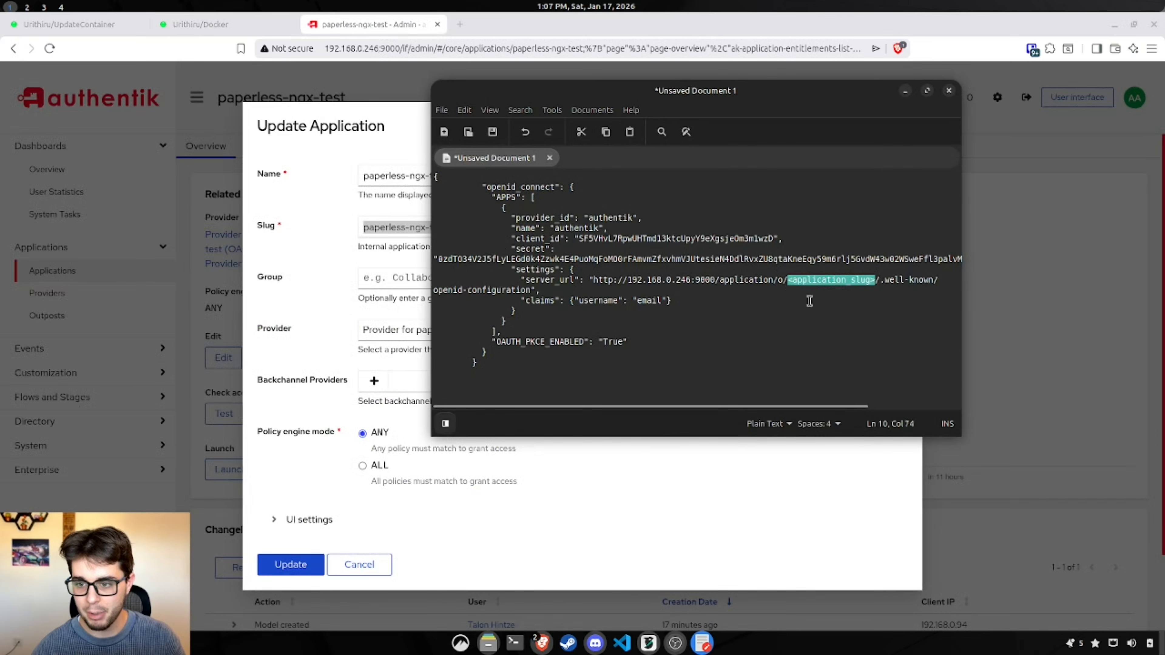
pyautogui.hotkey('ctrl', 'v')
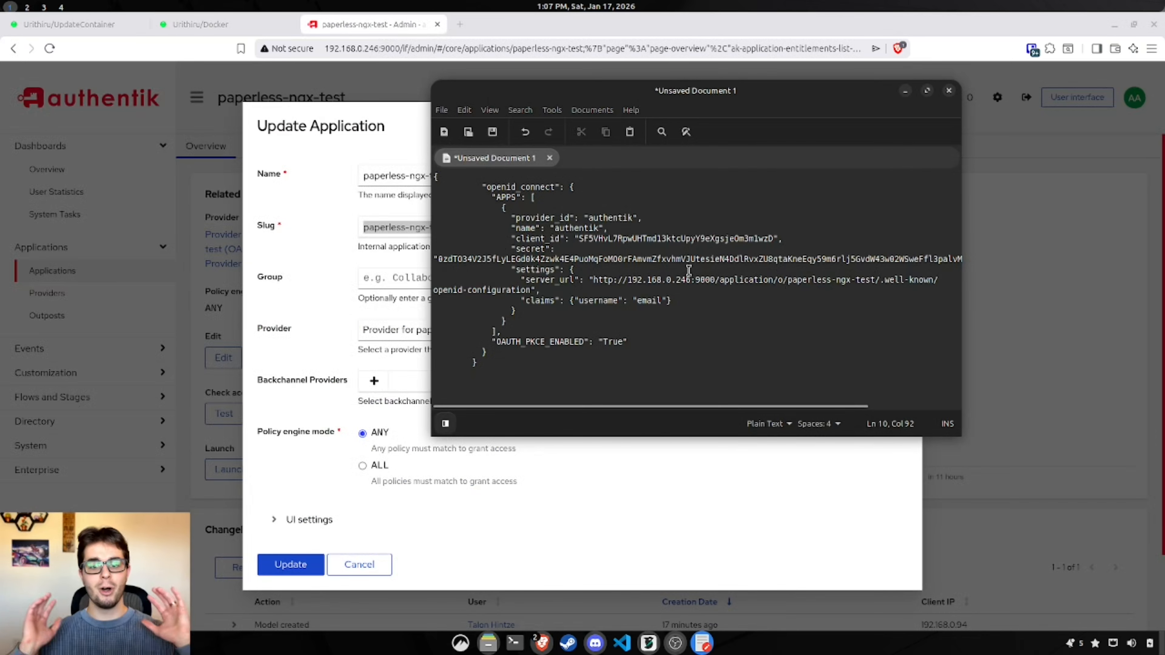
# Step: Start a new Unraid container Variable named PAPERLESS_SOCIALACCOUNT_PROVIDERS
pyautogui.click(653, 343)
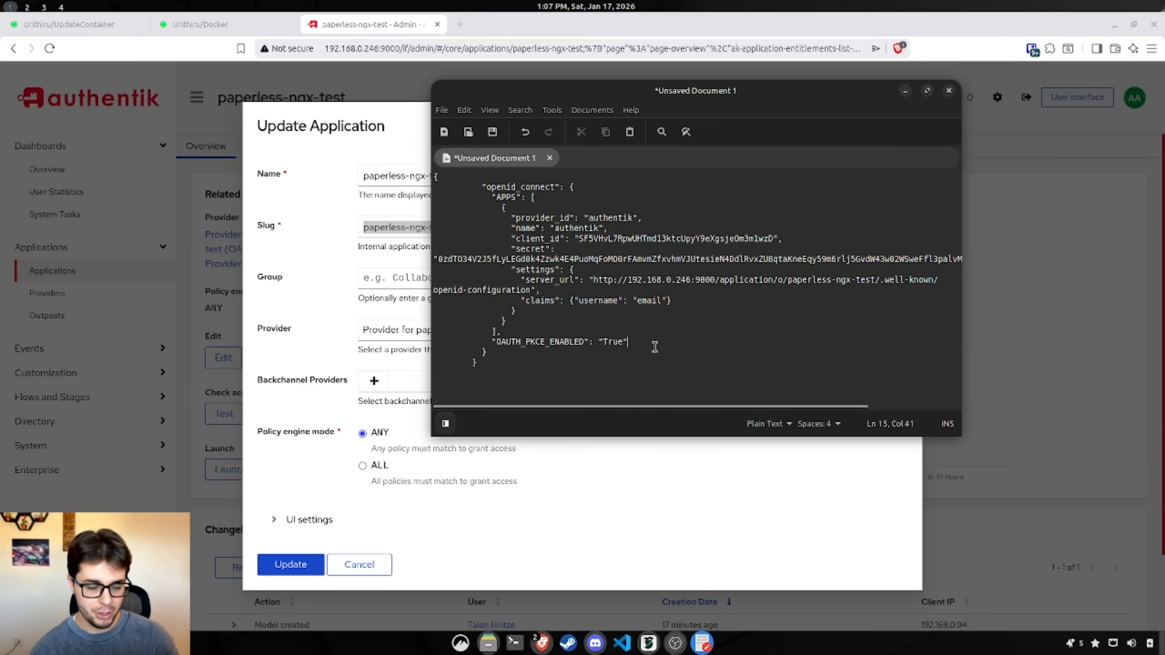
pyautogui.click(88, 27)
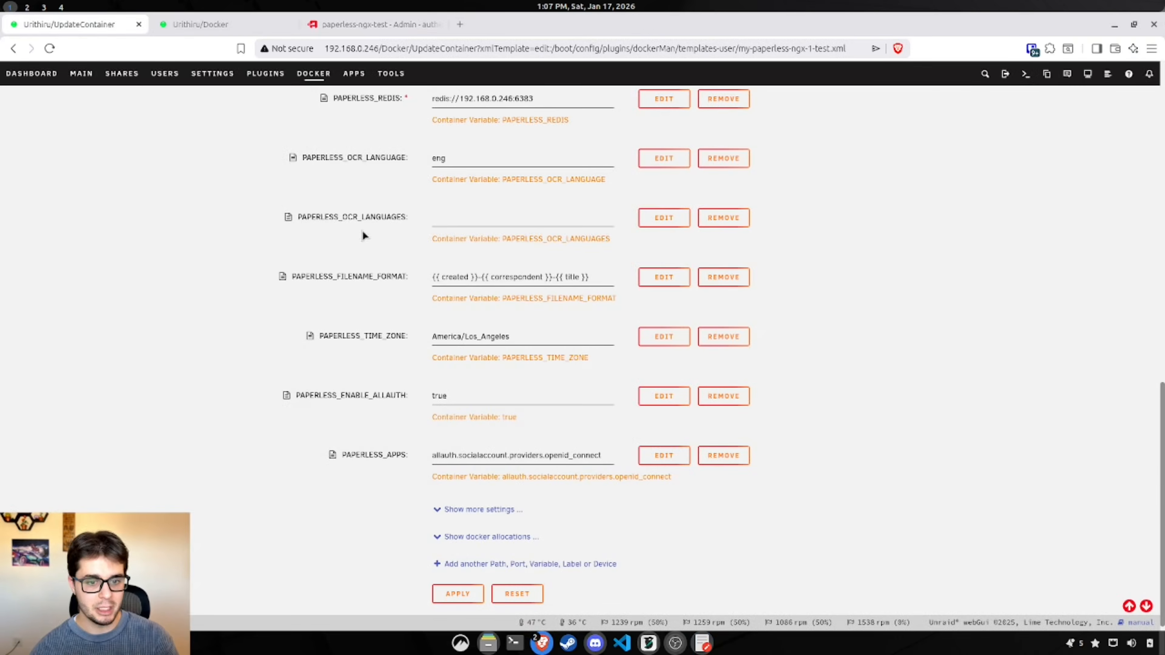
pyautogui.click(478, 559)
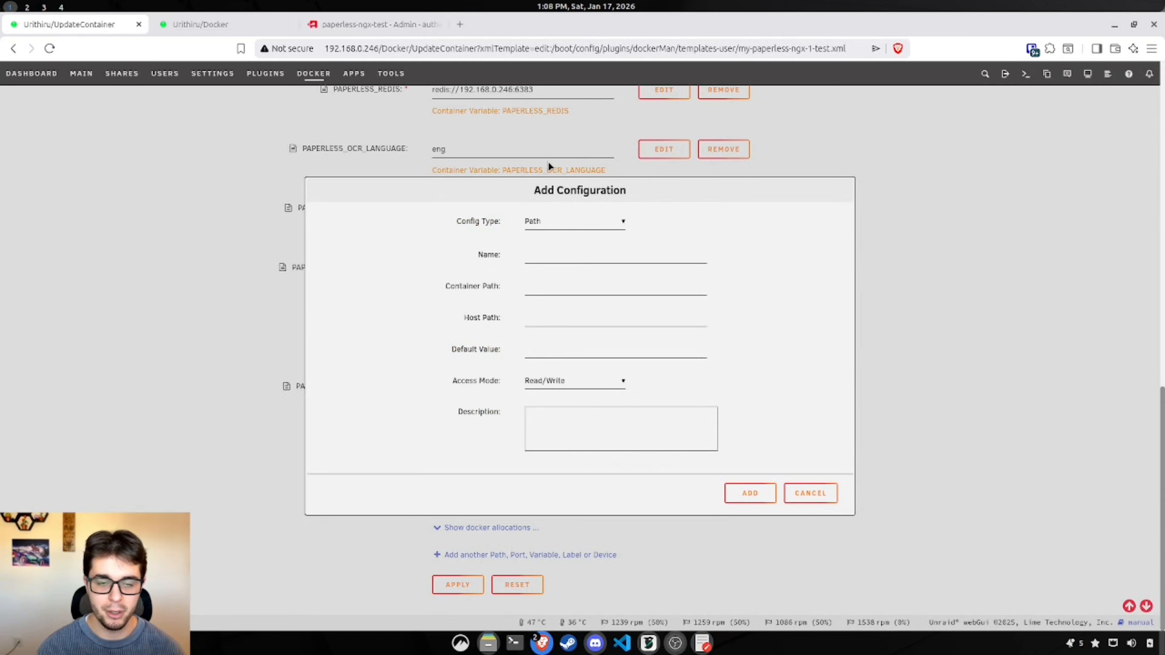
pyautogui.click(585, 222)
pyautogui.click(594, 268)
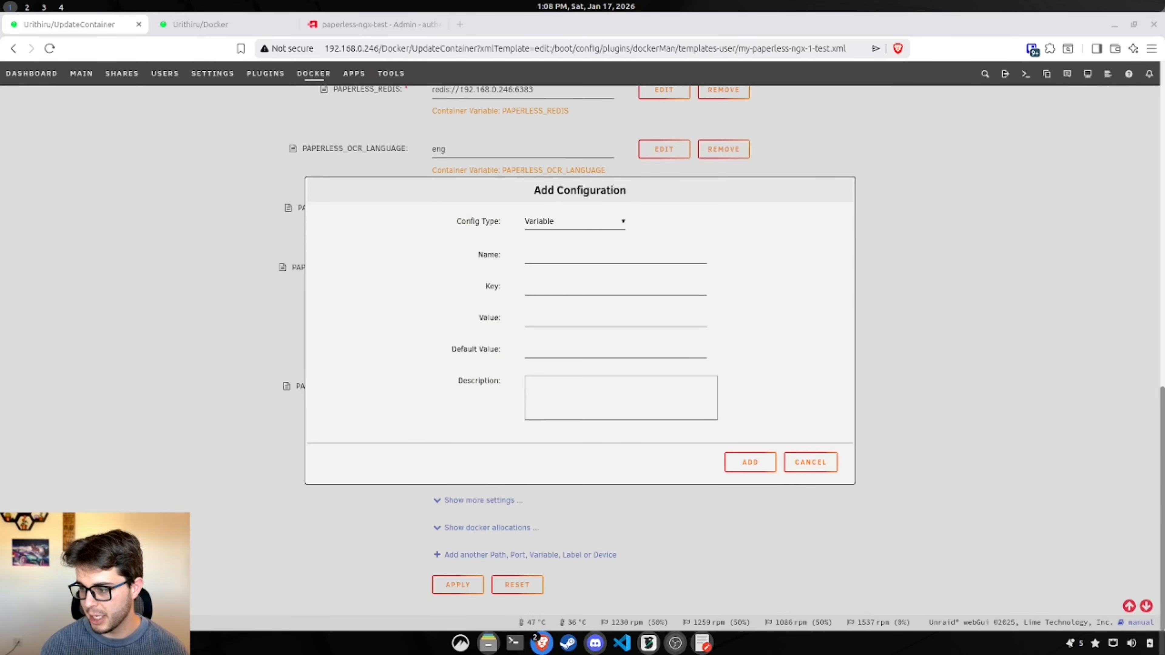
pyautogui.click(553, 256)
pyautogui.write('PAPERLESS_SOCIALACCOUNT_PROVIDERS')
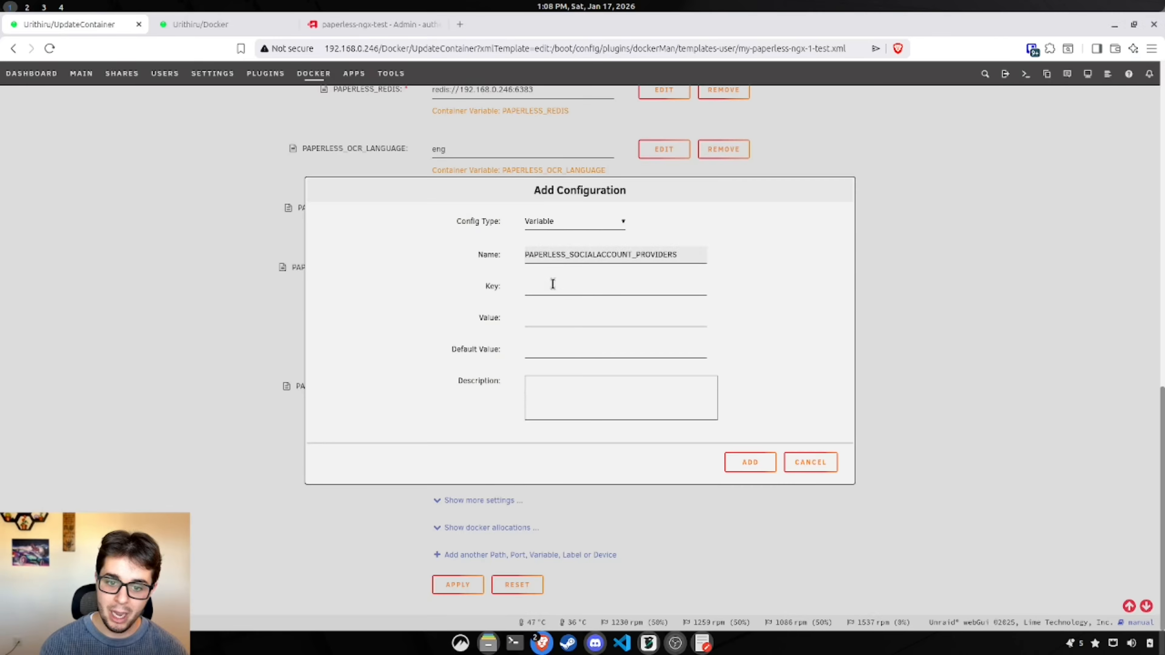
# Step: Paste the full openid_connect JSON into Key, Value and Default Value, and add the variable
pyautogui.click(704, 644)
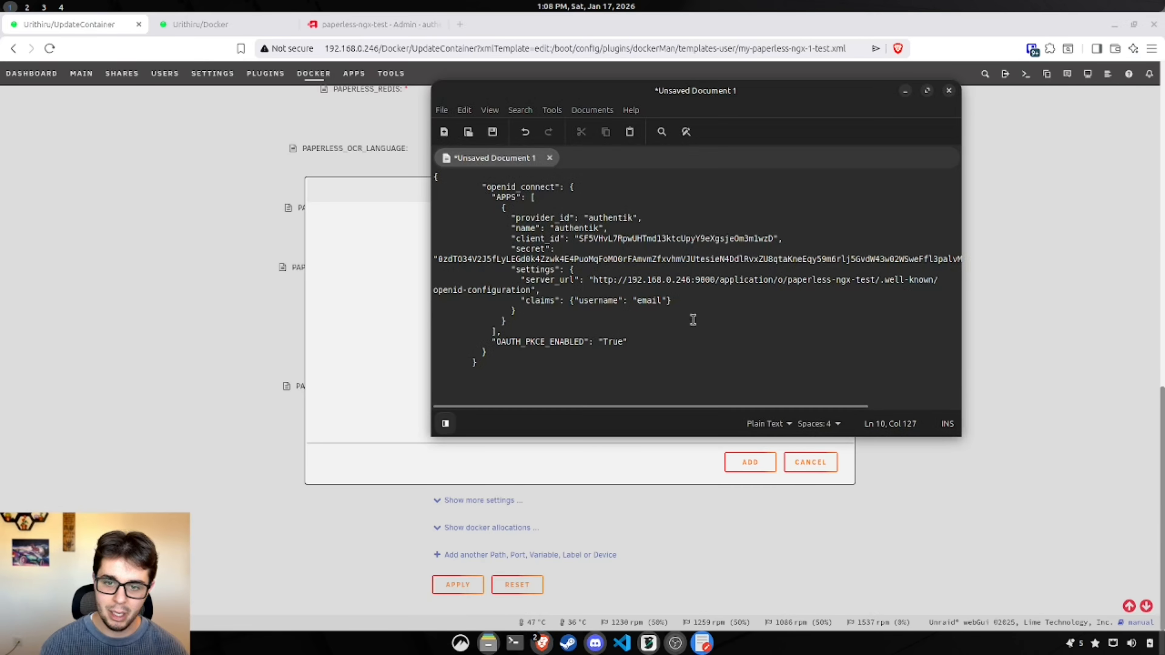
pyautogui.hotkey('ctrl', 'a')
pyautogui.hotkey('ctrl', 'c')
pyautogui.click(411, 378)
pyautogui.click(552, 289)
pyautogui.hotkey('ctrl', 'v')
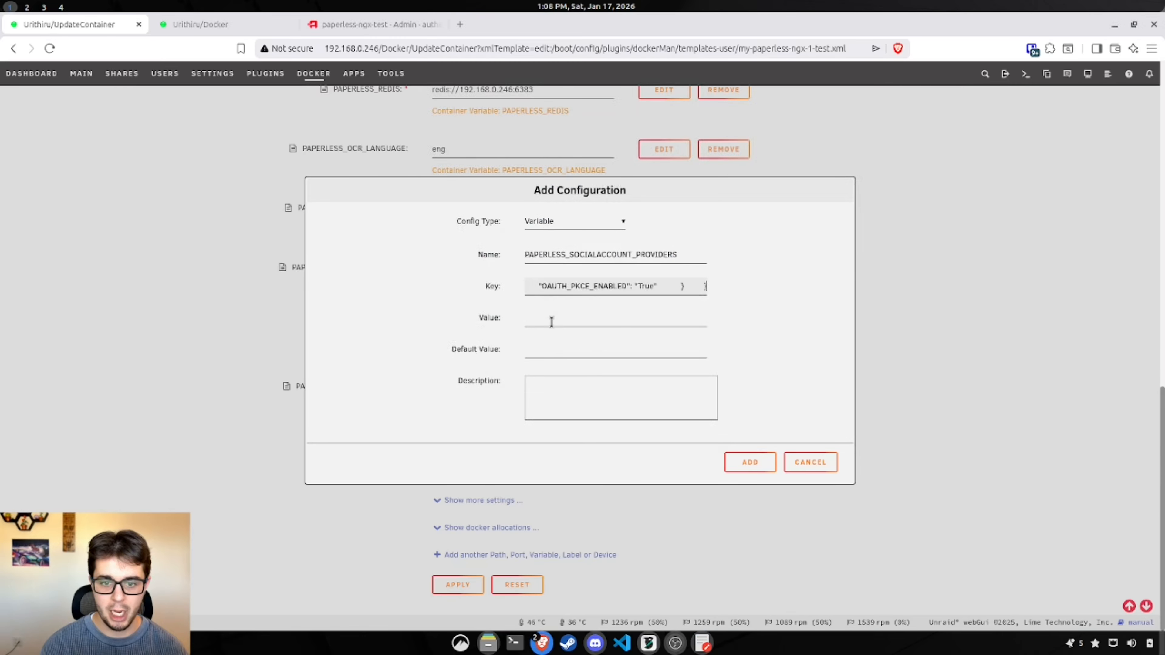
pyautogui.click(551, 321)
pyautogui.hotkey('ctrl', 'v')
pyautogui.click(554, 349)
pyautogui.hotkey('ctrl', 'v')
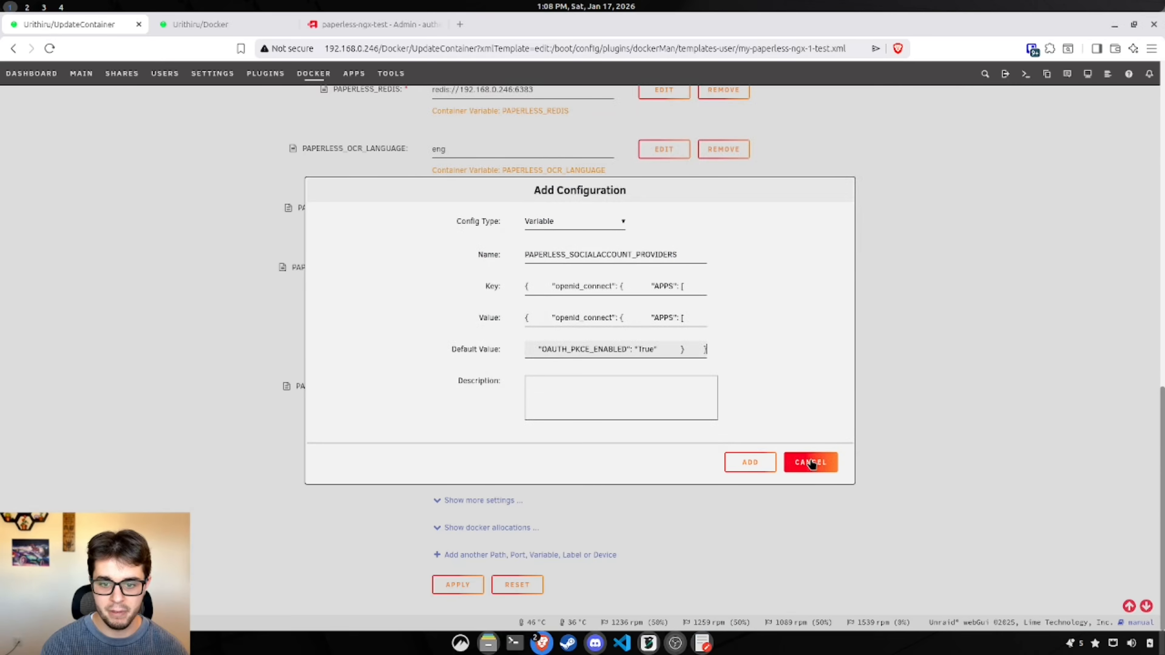
pyautogui.click(750, 463)
pyautogui.scroll(-3, 890, 437)
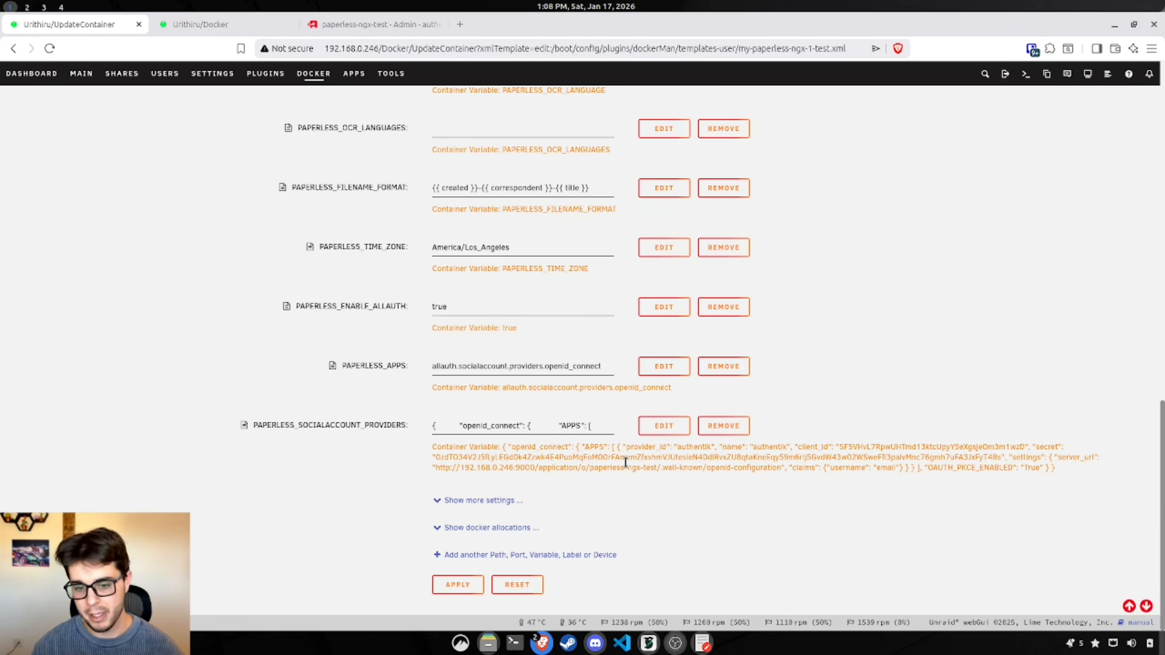
pyautogui.click(592, 555)
# Step: Add a PAPERLESS_AUTO_LOGIN variable with Key, Value and Default Value set to true
pyautogui.click(586, 219)
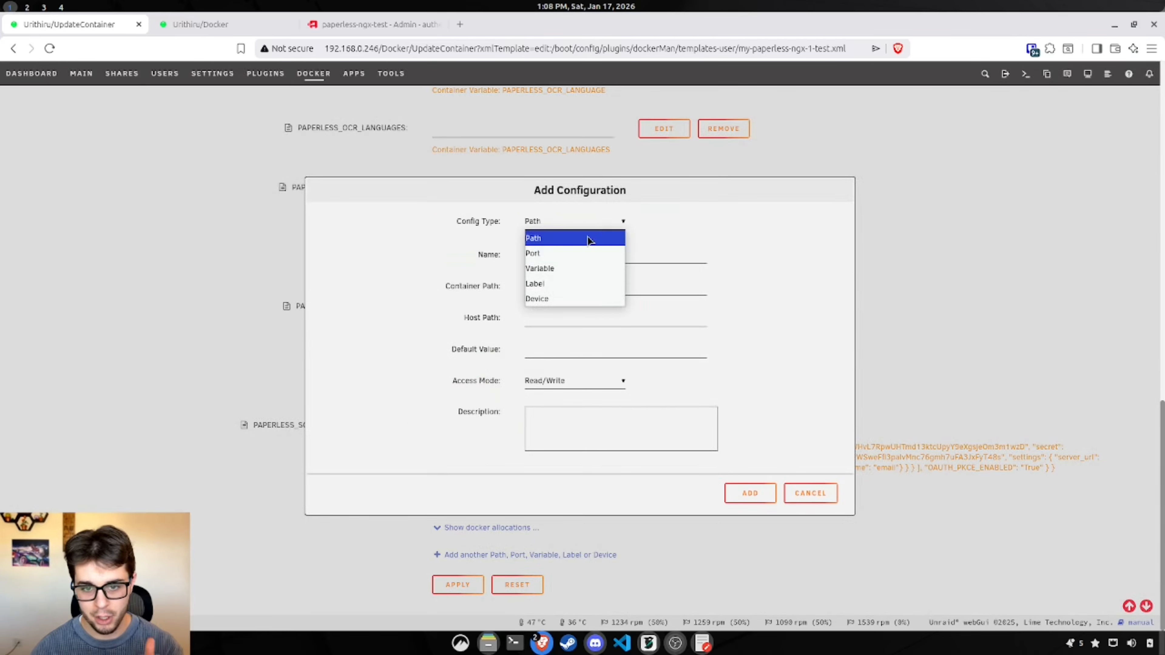
pyautogui.click(578, 270)
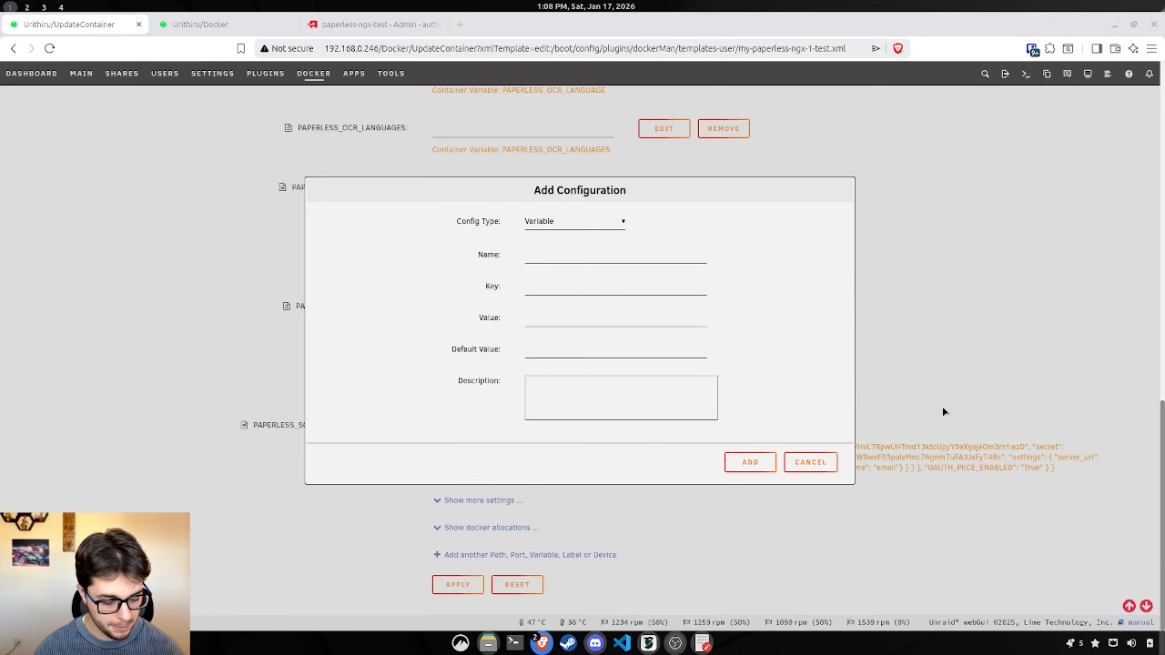
pyautogui.hotkey('ctrl', 'v')
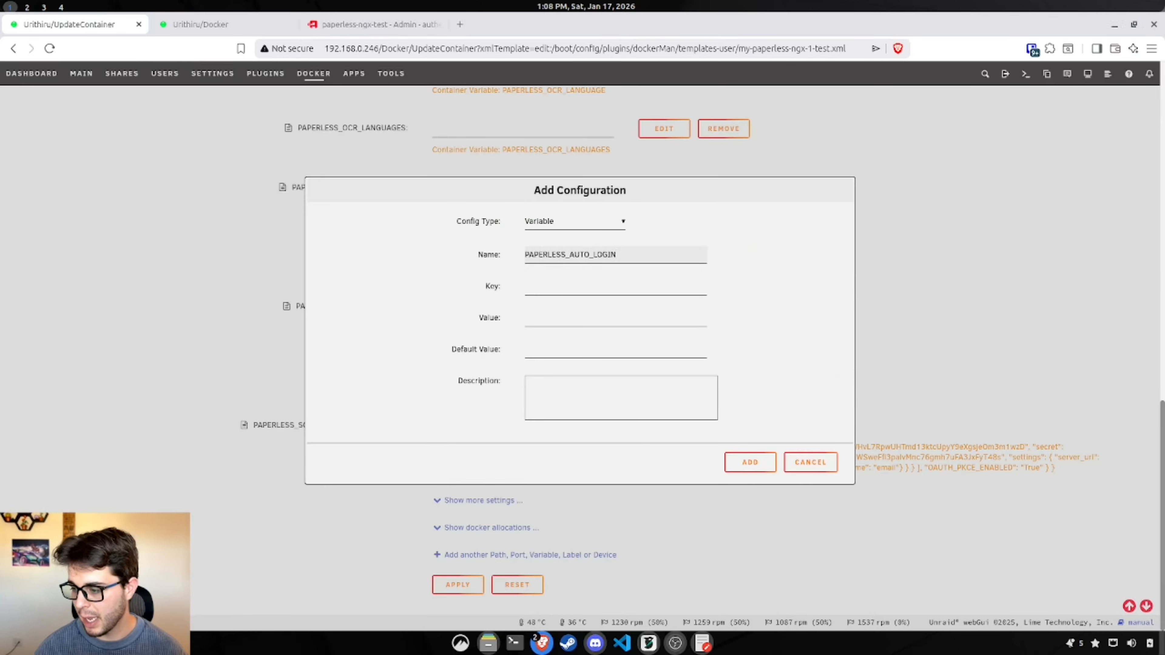
pyautogui.click(580, 289)
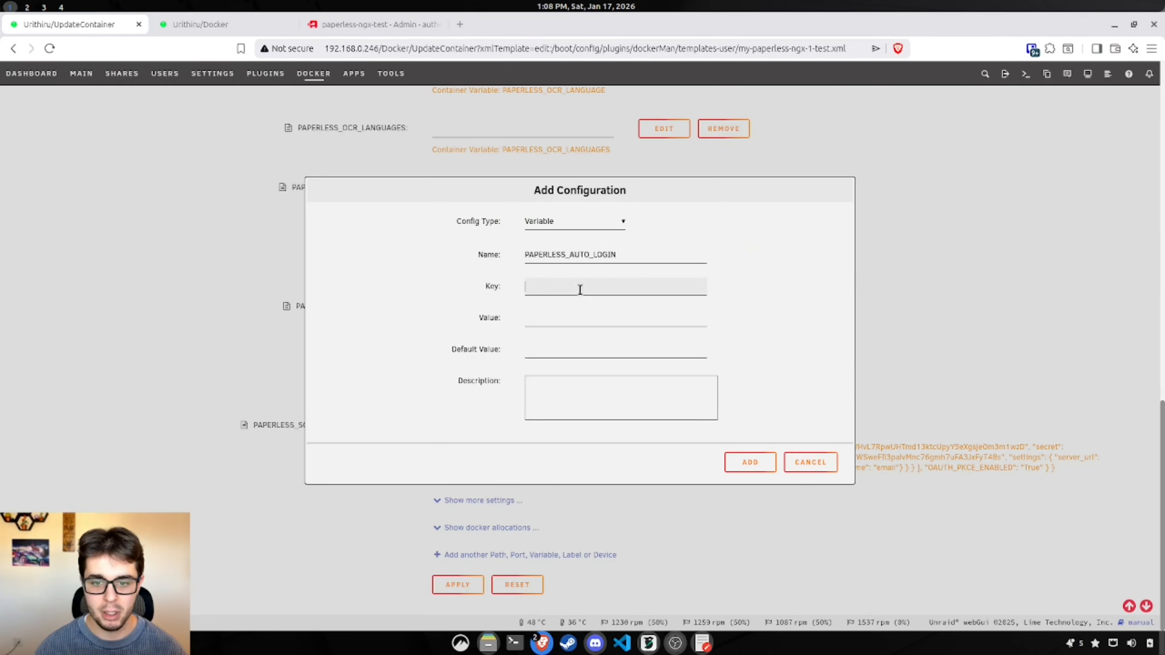
pyautogui.write('true')
pyautogui.click(547, 320)
pyautogui.write('true')
pyautogui.click(550, 349)
pyautogui.write('true')
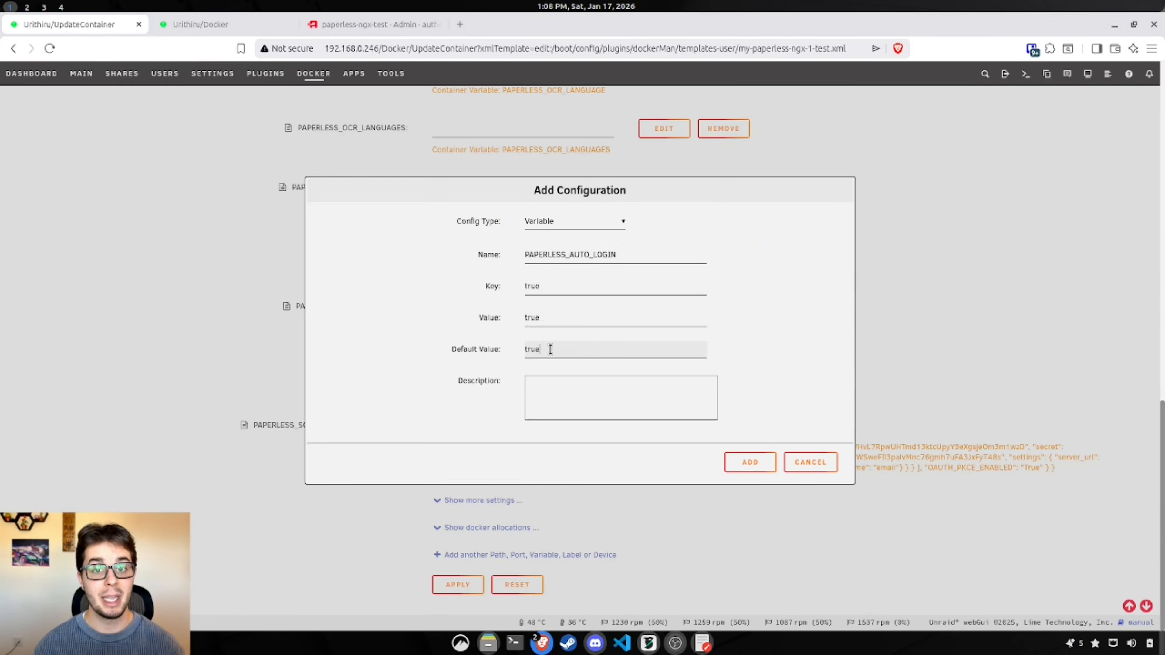
pyautogui.click(745, 465)
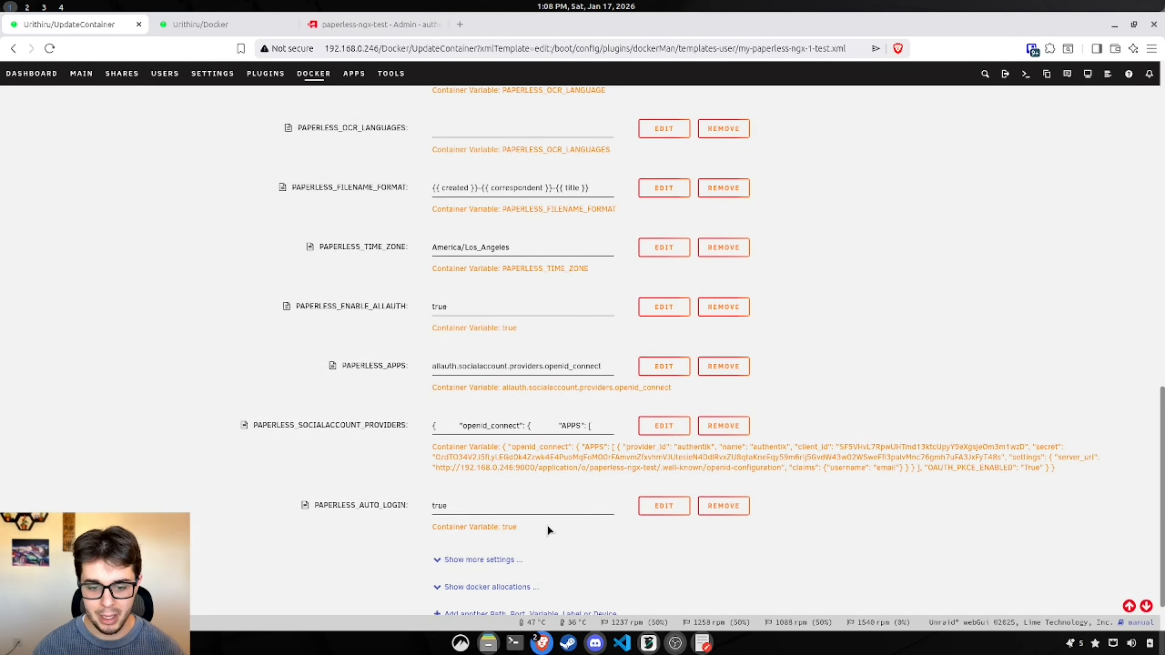
pyautogui.scroll(-1, 548, 529)
# Step: Add a PAPERLESS_AUTO_CREATE variable set to true
pyautogui.click(529, 560)
pyautogui.click(558, 225)
pyautogui.click(592, 270)
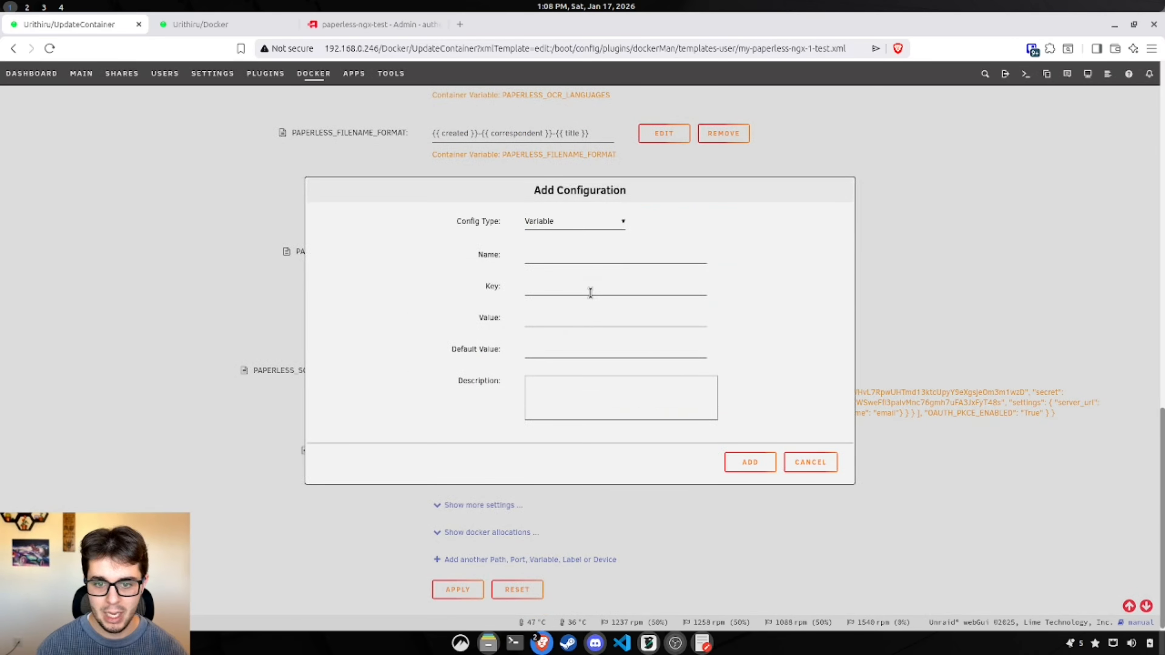
pyautogui.click(545, 249)
pyautogui.hotkey('ctrl', 'v')
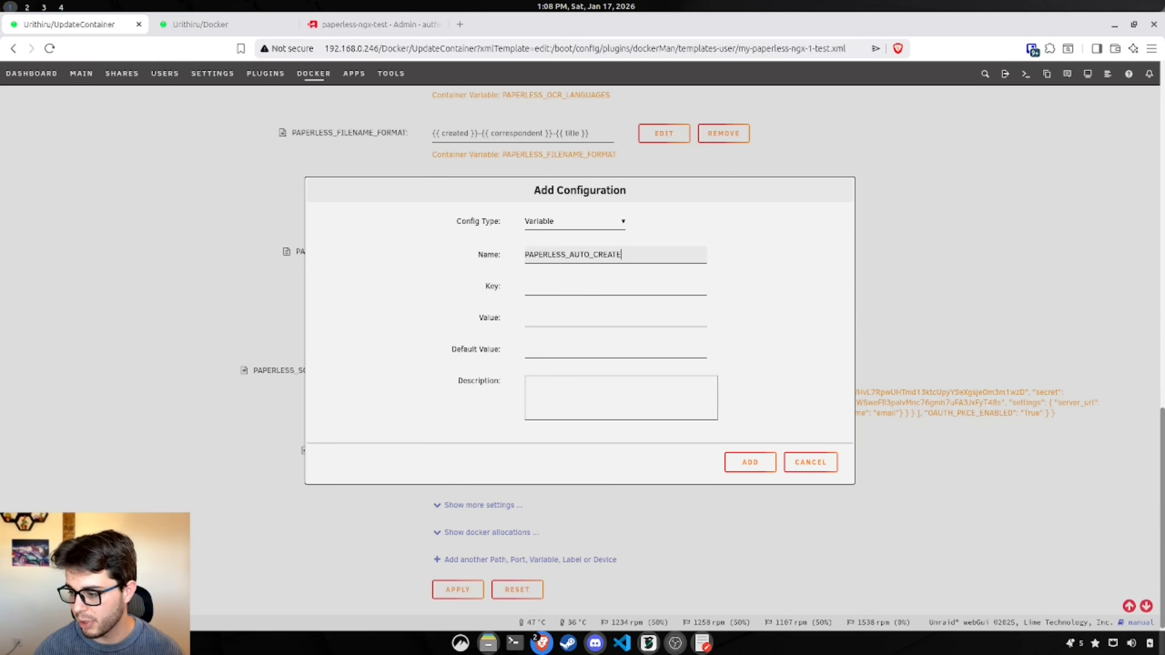
pyautogui.click(554, 289)
pyautogui.write('true')
pyautogui.click(541, 324)
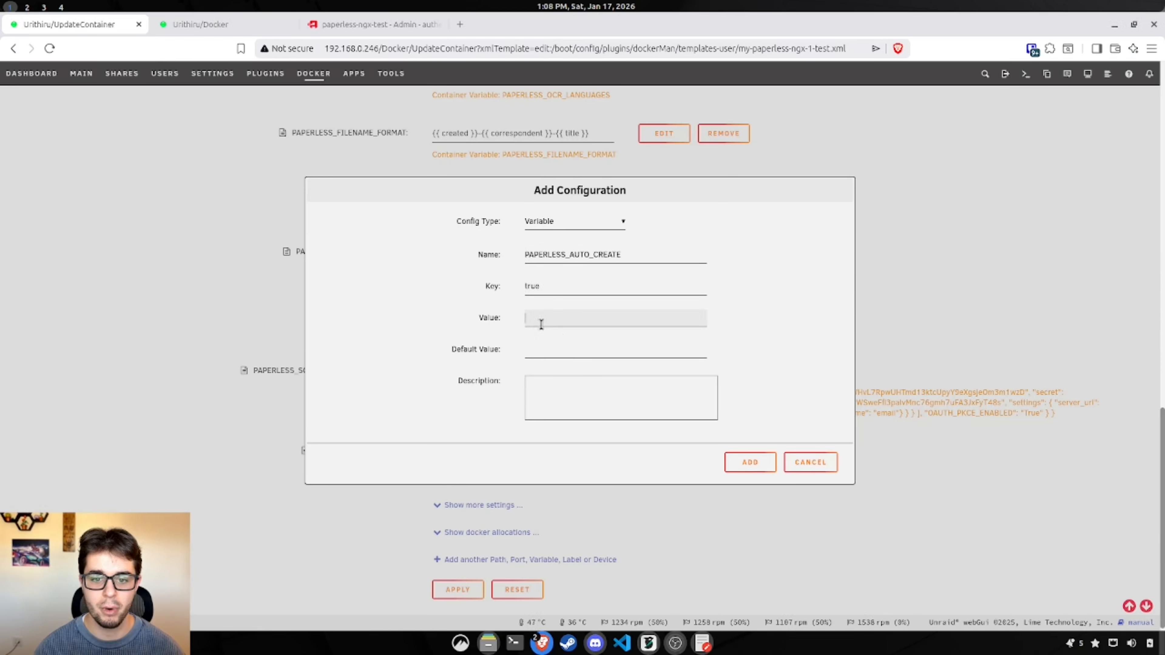
pyautogui.write('true')
pyautogui.click(547, 344)
pyautogui.write('true')
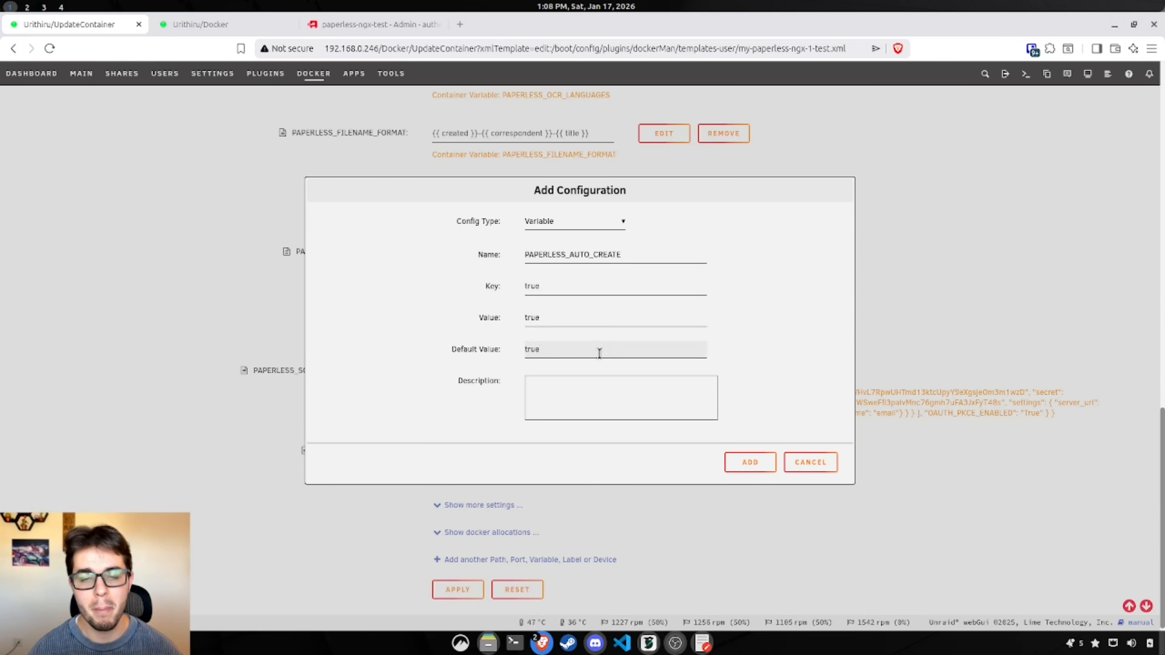
pyautogui.click(756, 462)
pyautogui.scroll(-2, 957, 489)
# Step: Start a new Variable named PAPERLESS_LOGOUT_REDIRECT_URL
pyautogui.click(532, 555)
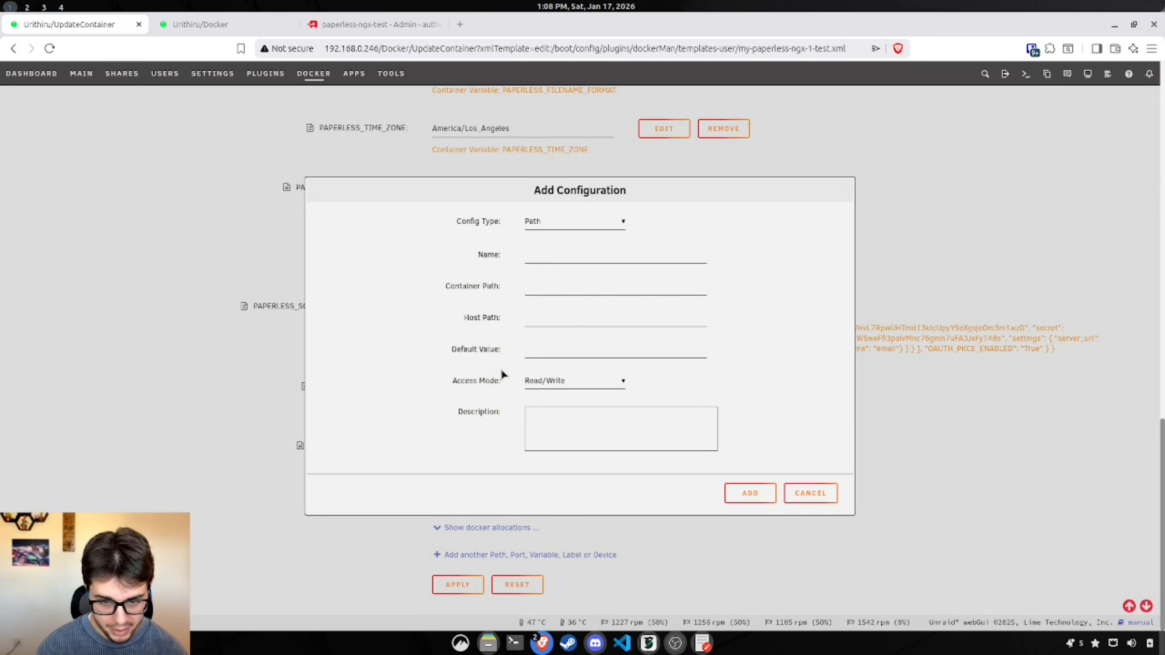
pyautogui.click(573, 221)
pyautogui.click(573, 267)
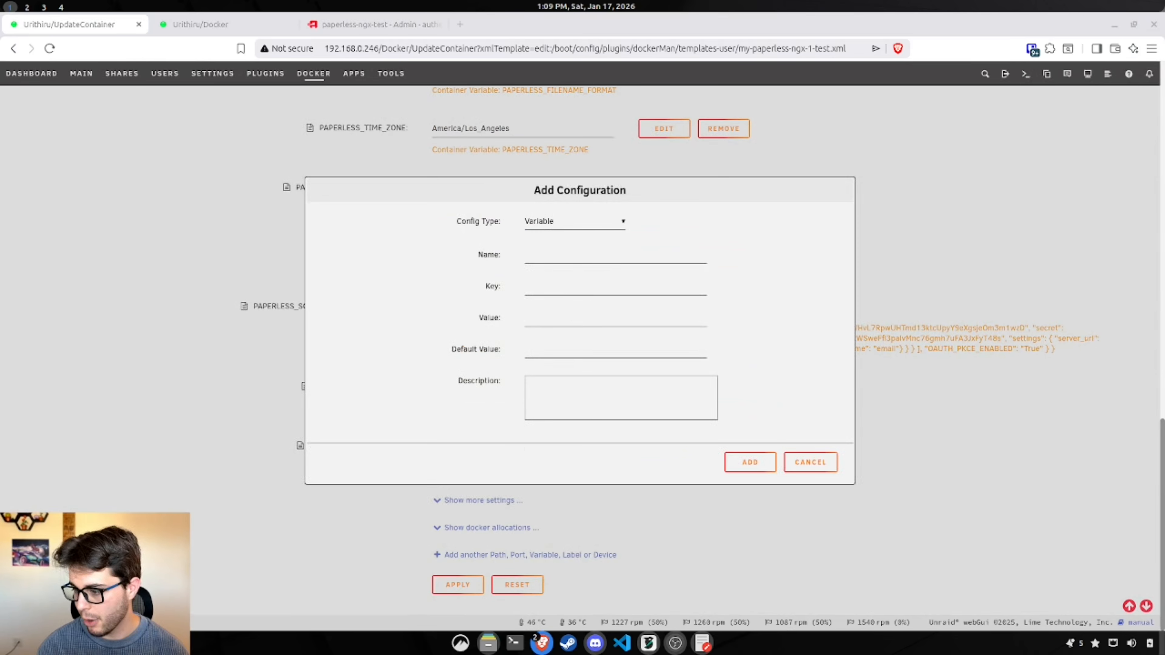
pyautogui.click(555, 254)
pyautogui.write('PAPERLESS_LOGOUT_REDIRECT_URL')
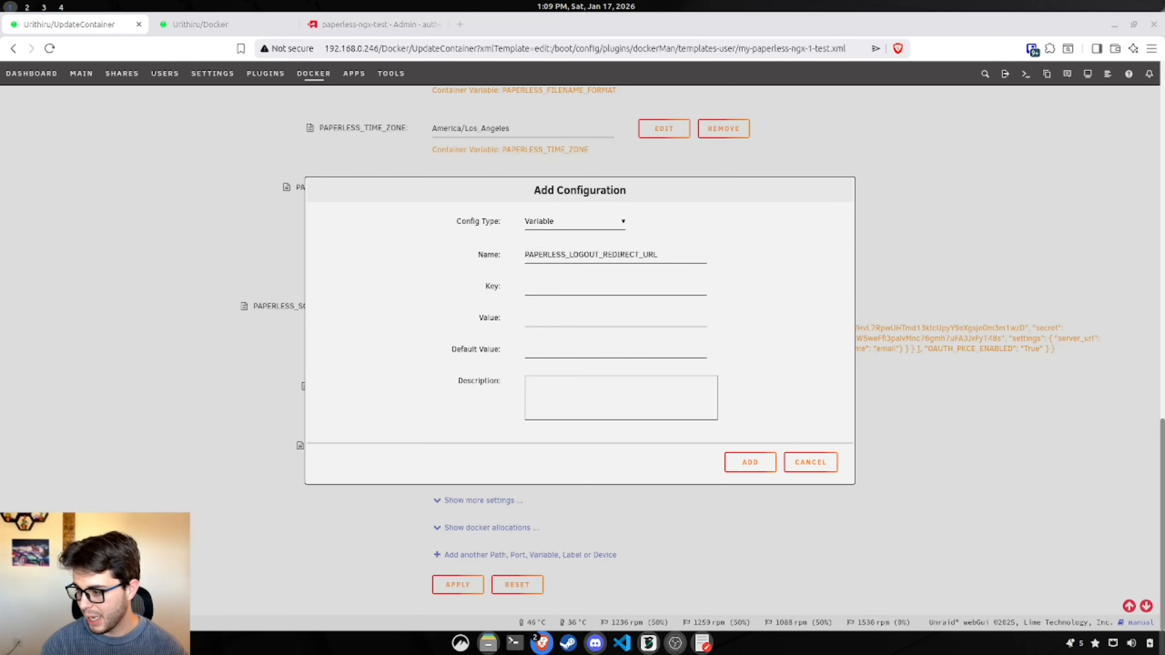
# Step: In gedit, replace the JSON with the end-session URL, using http and host 192.168.0.246:9000
pyautogui.click(703, 644)
pyautogui.hotkey('ctrl', 'a')
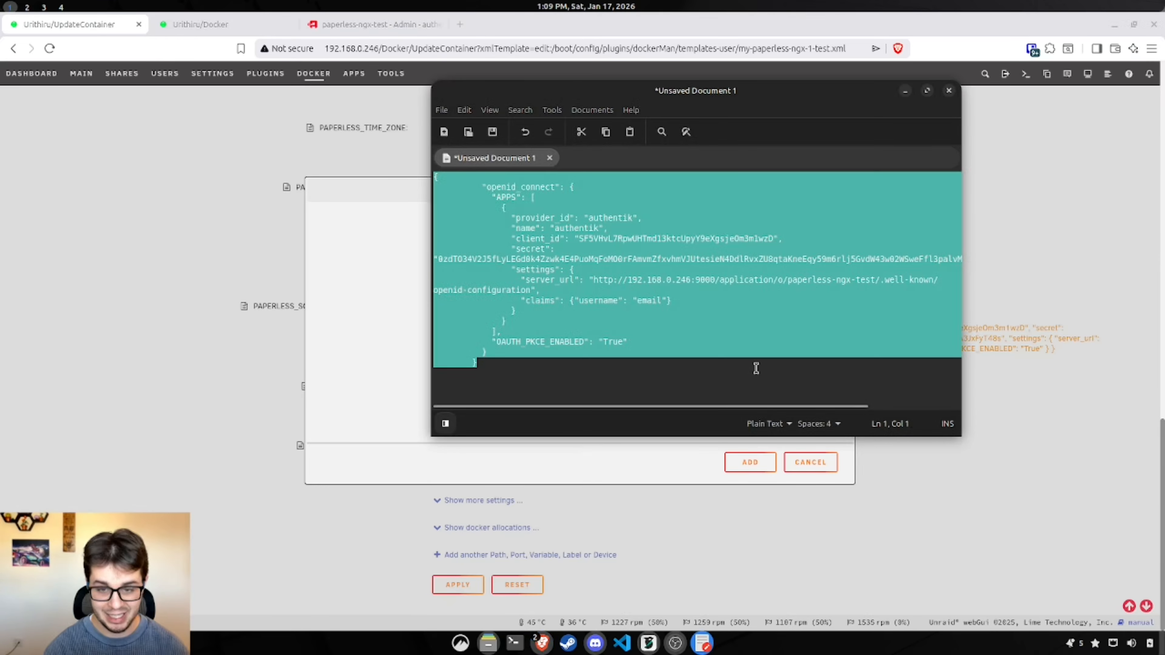
pyautogui.press('BackSpace')
pyautogui.write('https://authentik.company/application/o/<application_slug>/end-session/')
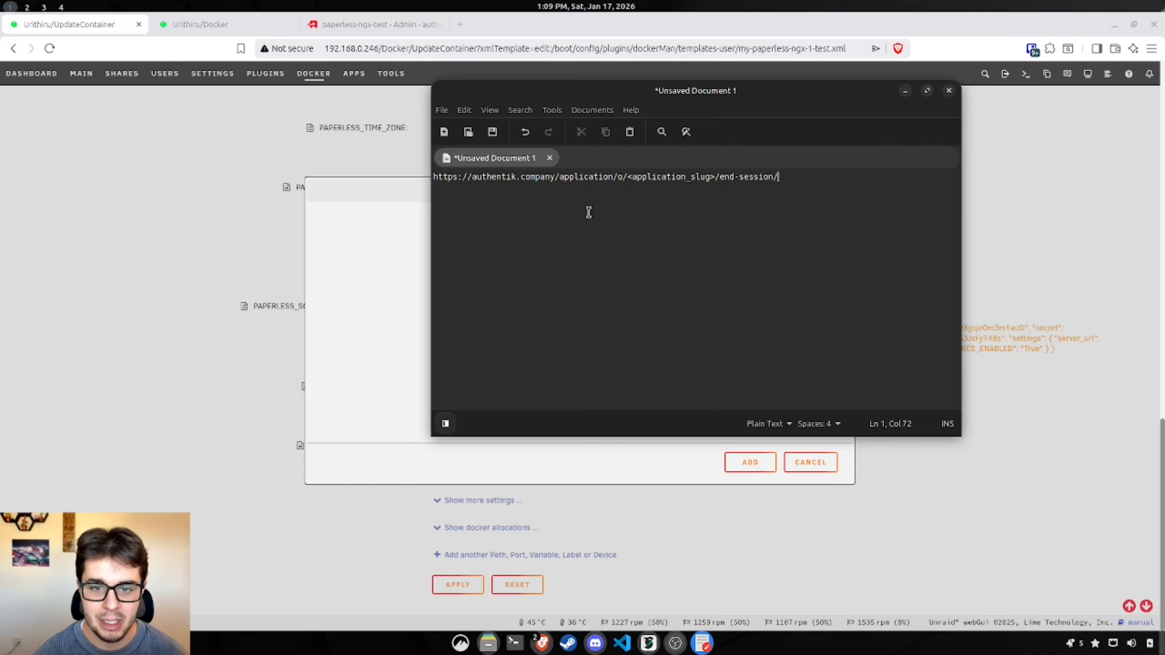
pyautogui.click(474, 178)
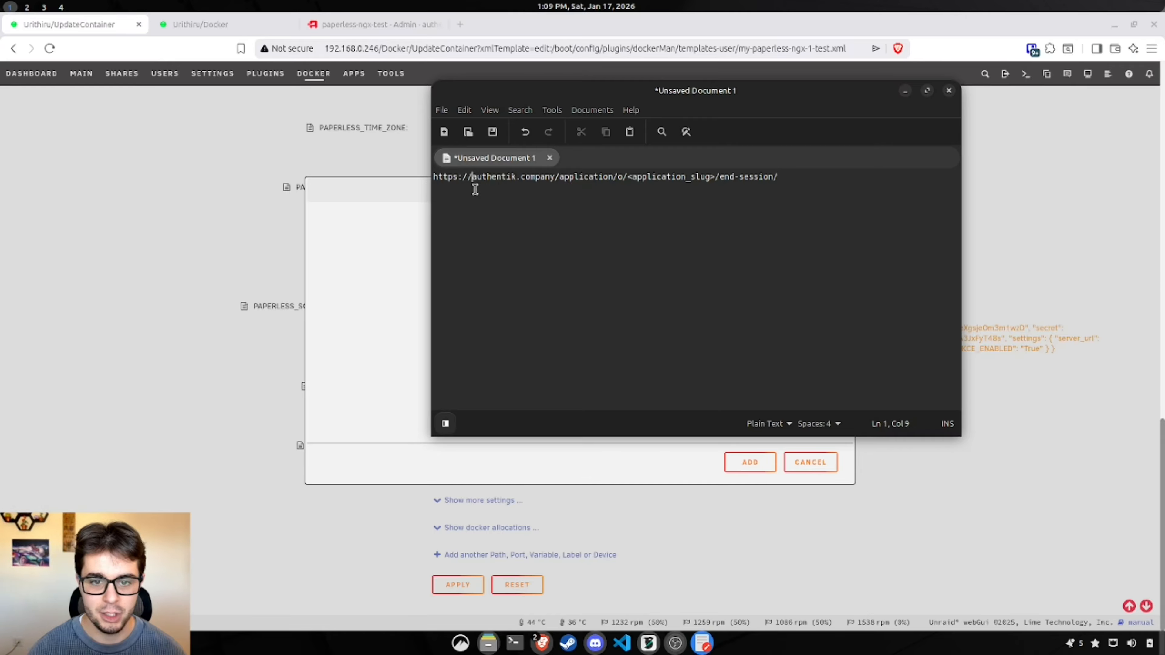
pyautogui.moveTo(477, 178); pyautogui.dragTo(554, 178)
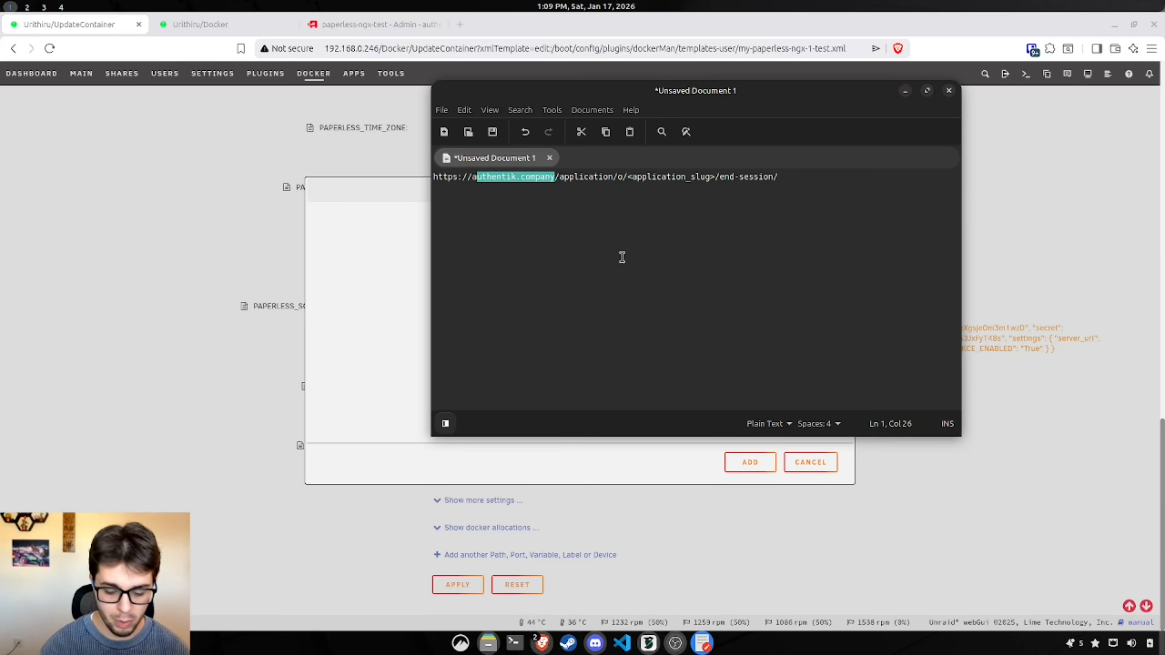
pyautogui.press('BackSpace')
pyautogui.press('BackSpace')
pyautogui.write('192.168.0')
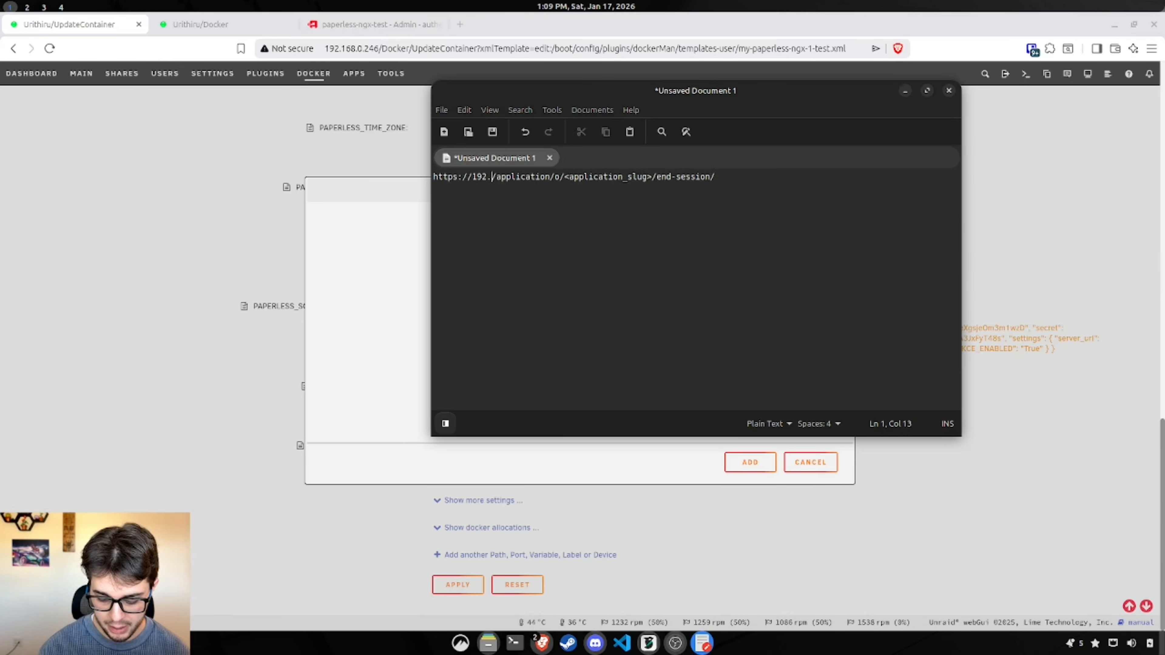
pyautogui.write('.')
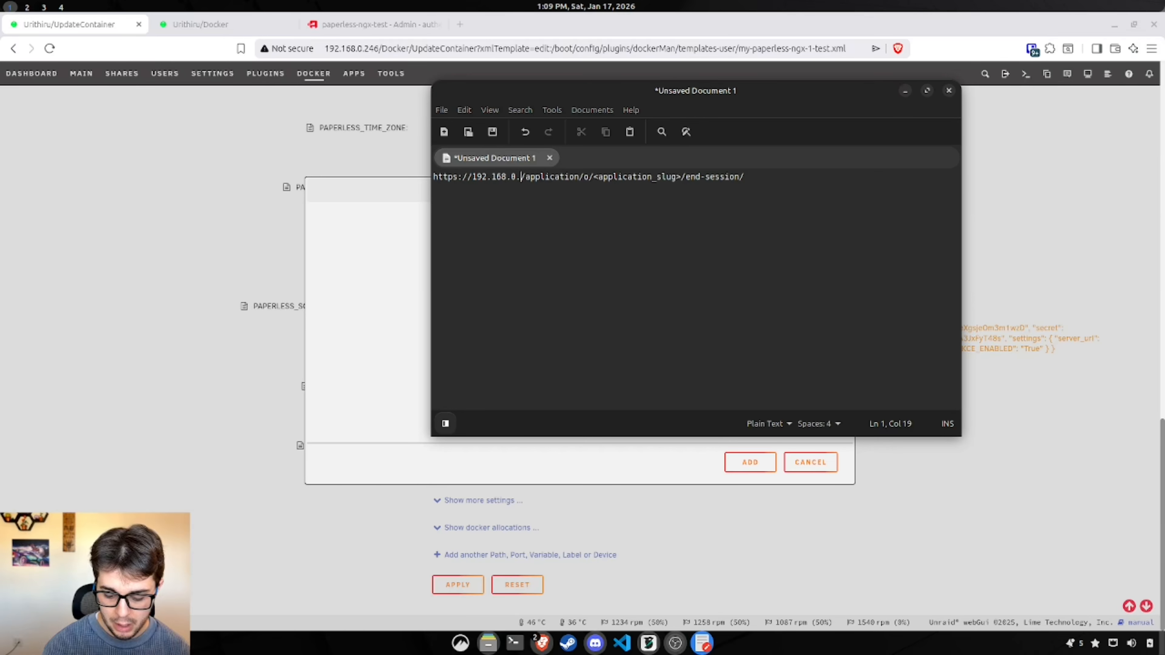
pyautogui.write('246:9000')
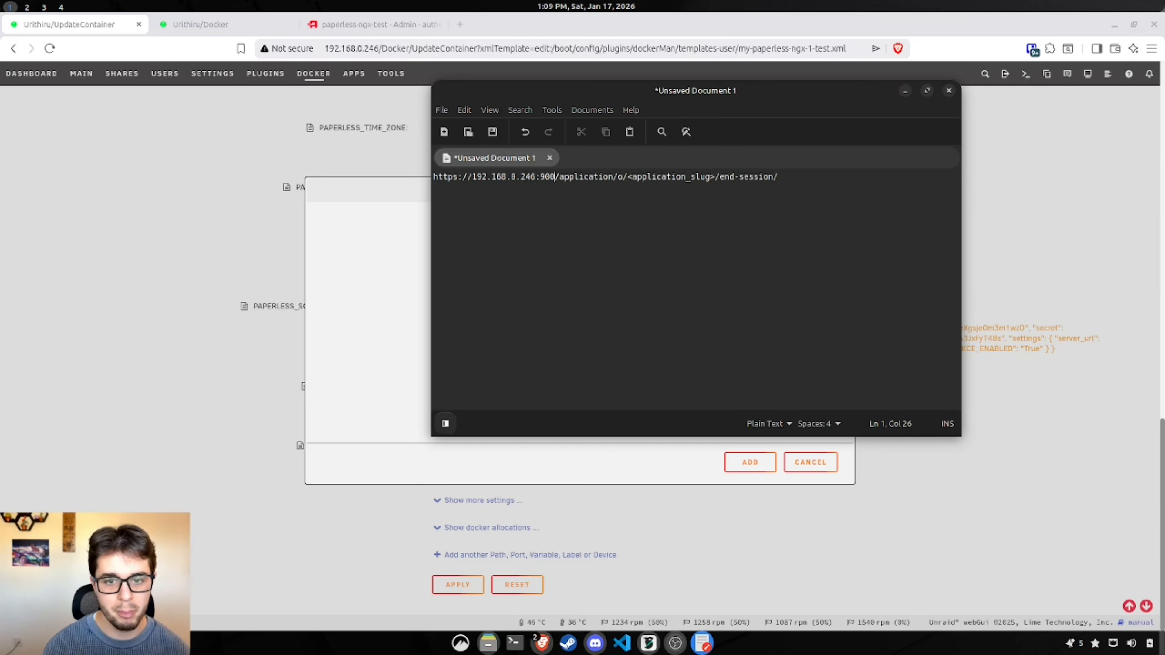
pyautogui.click(455, 176)
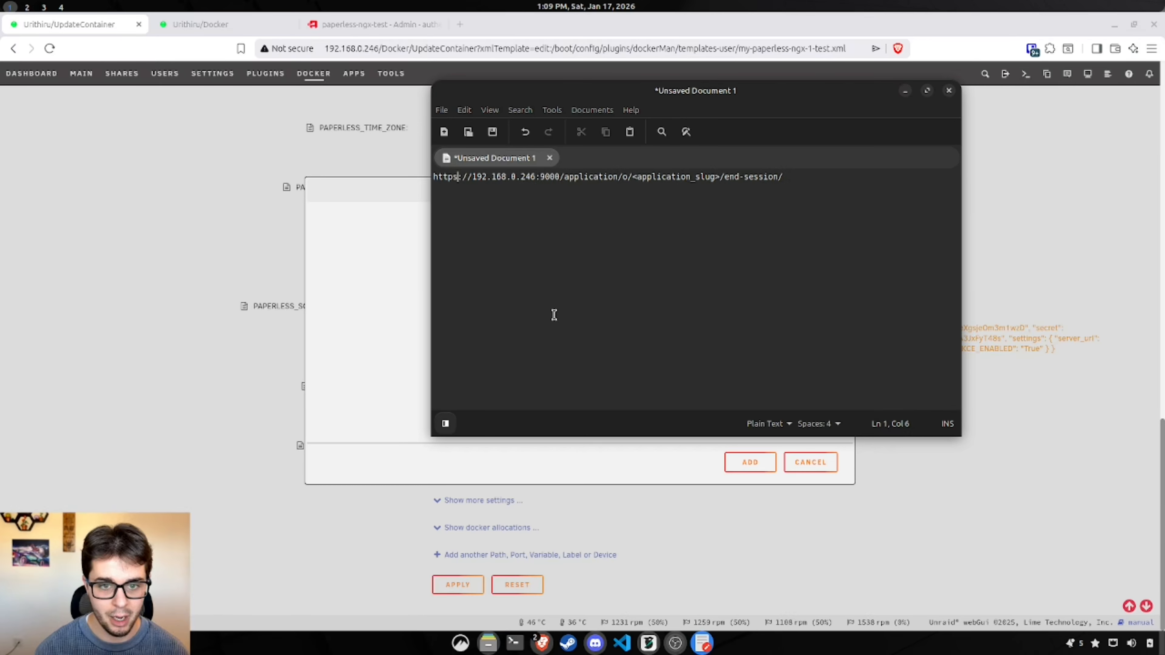
pyautogui.press('Delete')
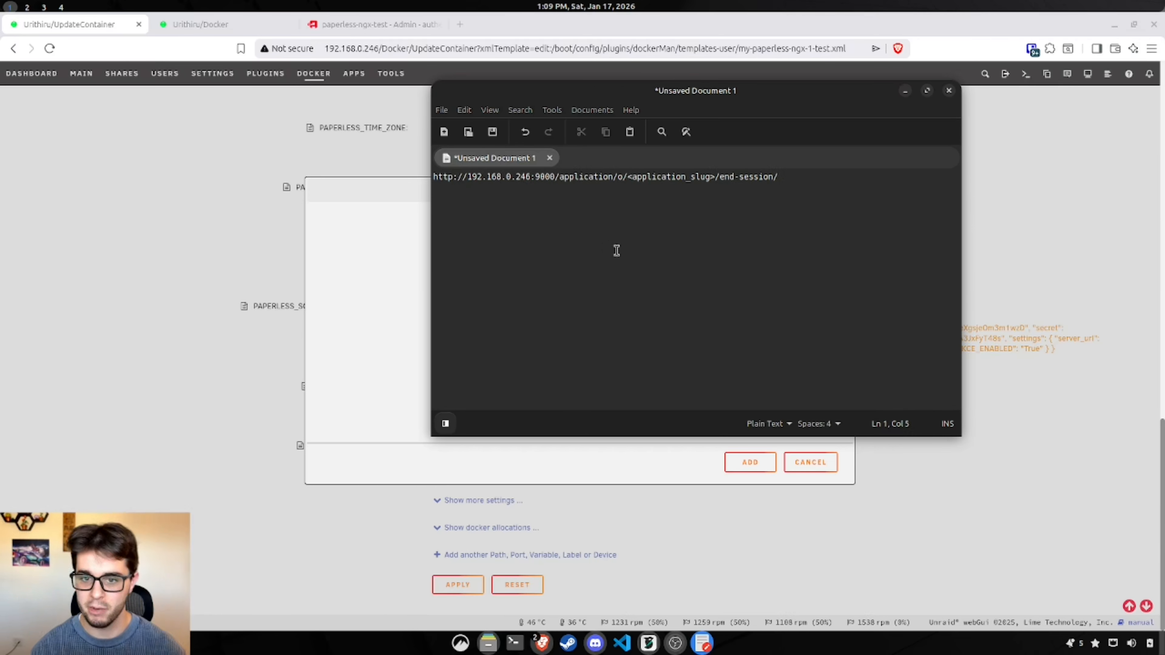
pyautogui.moveTo(715, 176); pyautogui.dragTo(635, 179)
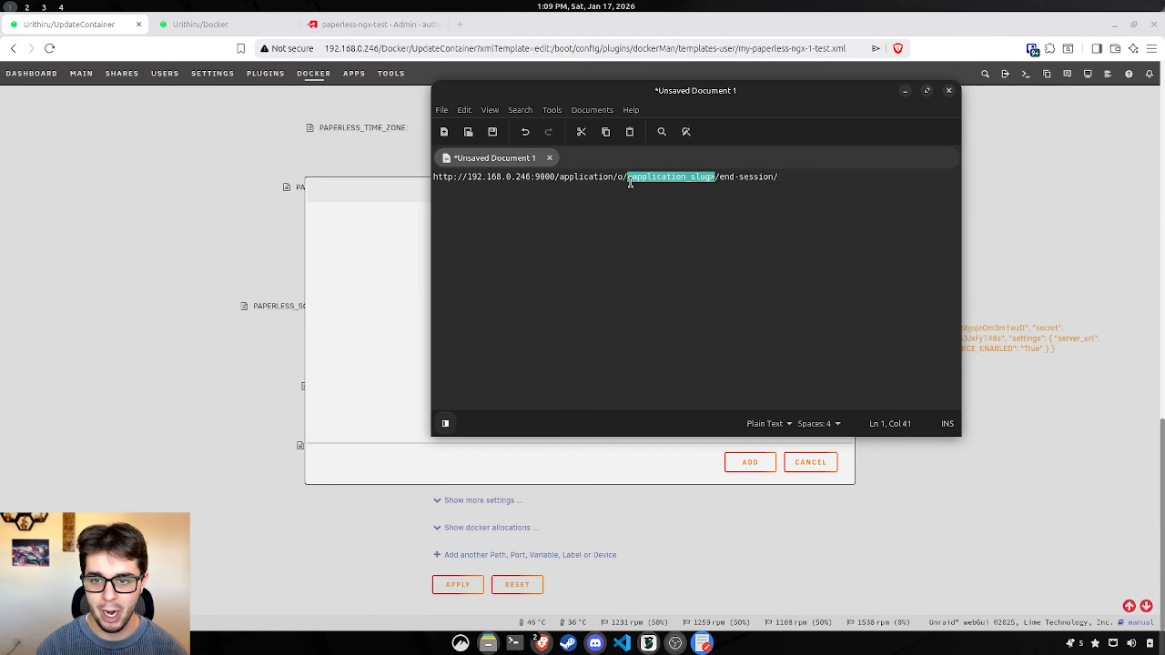
pyautogui.click(698, 243)
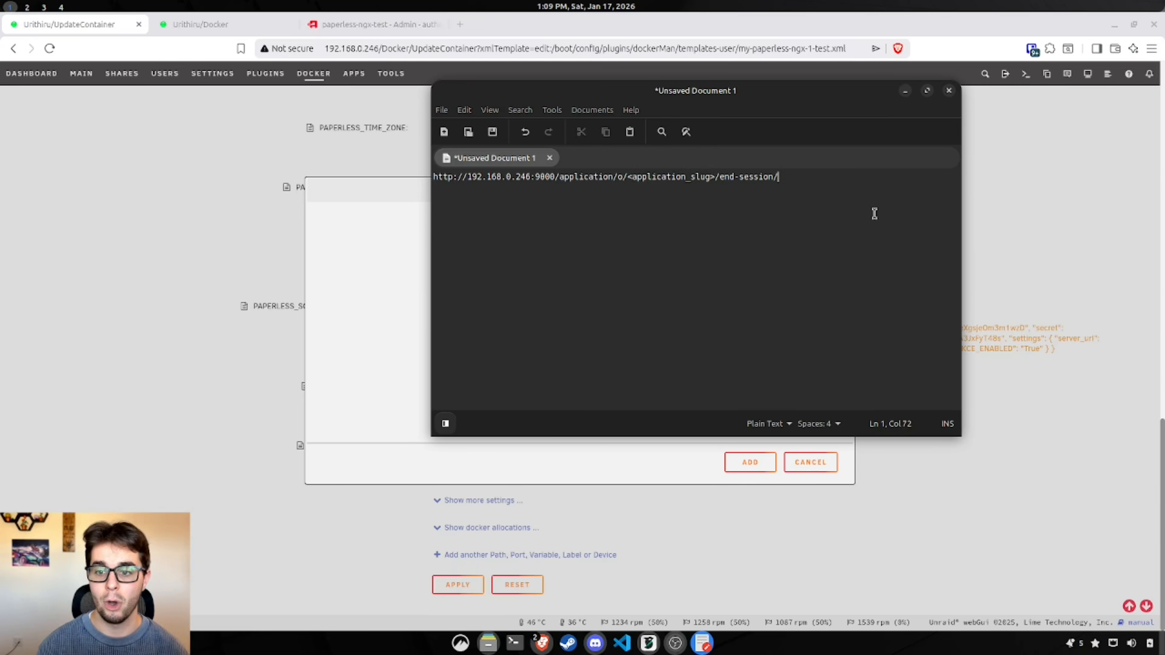
# Step: Replace the URL's slug placeholder with paperless-ngx-test and copy the finished URL
pyautogui.click(385, 28)
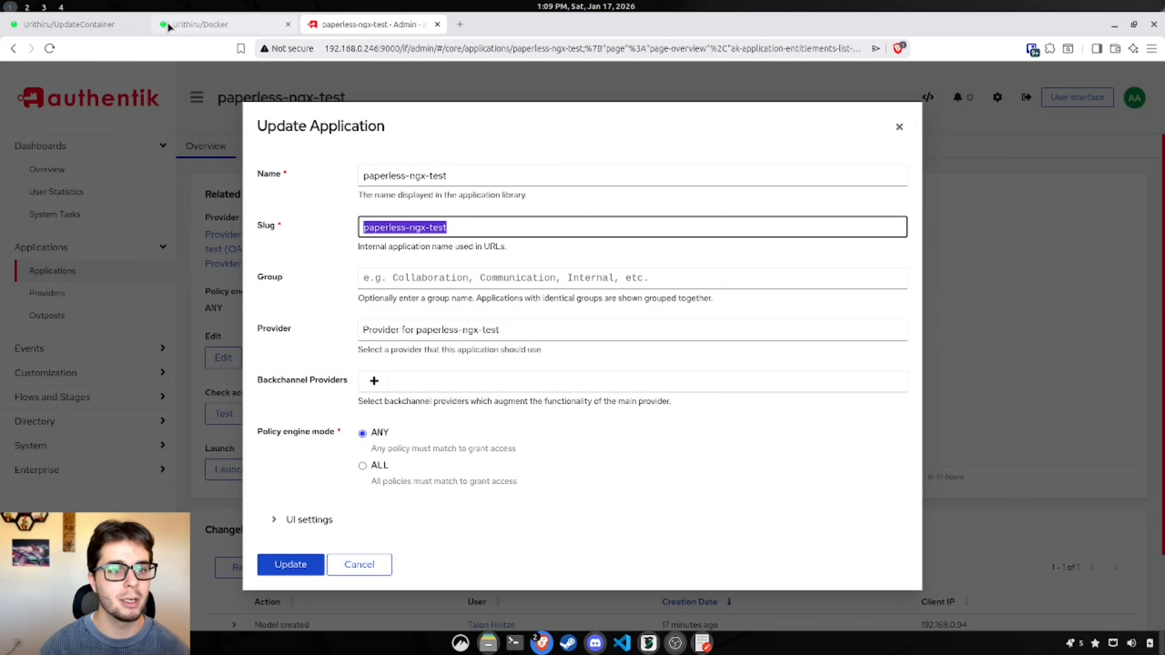
pyautogui.click(94, 27)
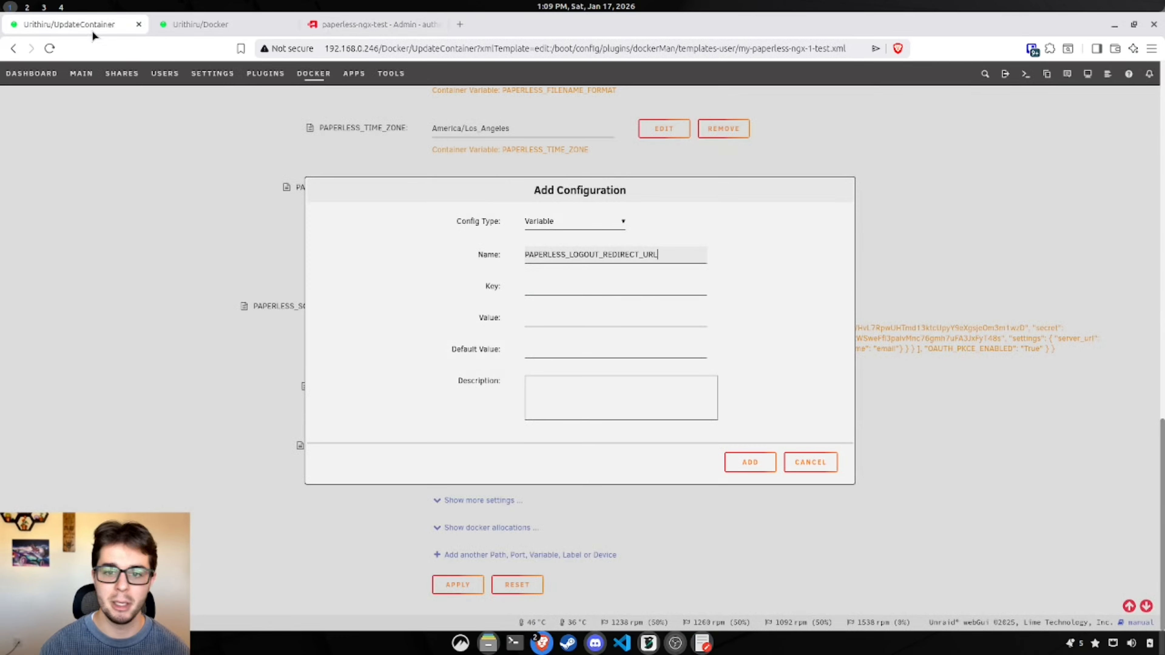
pyautogui.click(702, 643)
pyautogui.moveTo(714, 178); pyautogui.dragTo(627, 177)
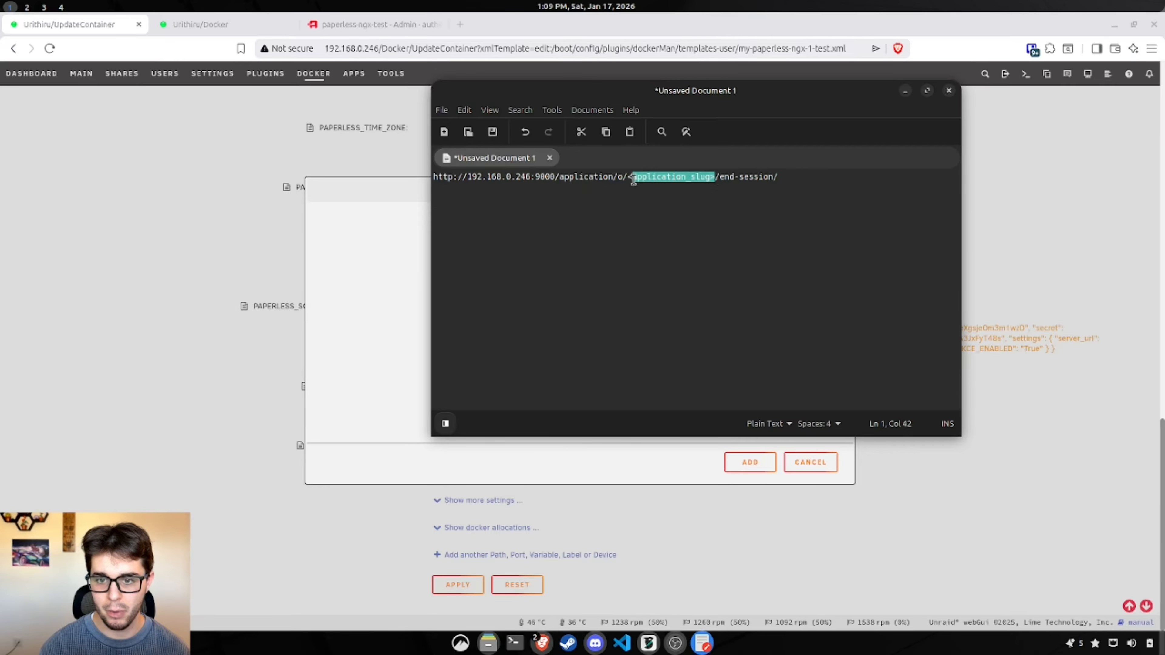
pyautogui.write('paperless-ngx-test')
pyautogui.click(817, 190)
pyautogui.hotkey('ctrl', 'a')
pyautogui.hotkey('ctrl', 'c')
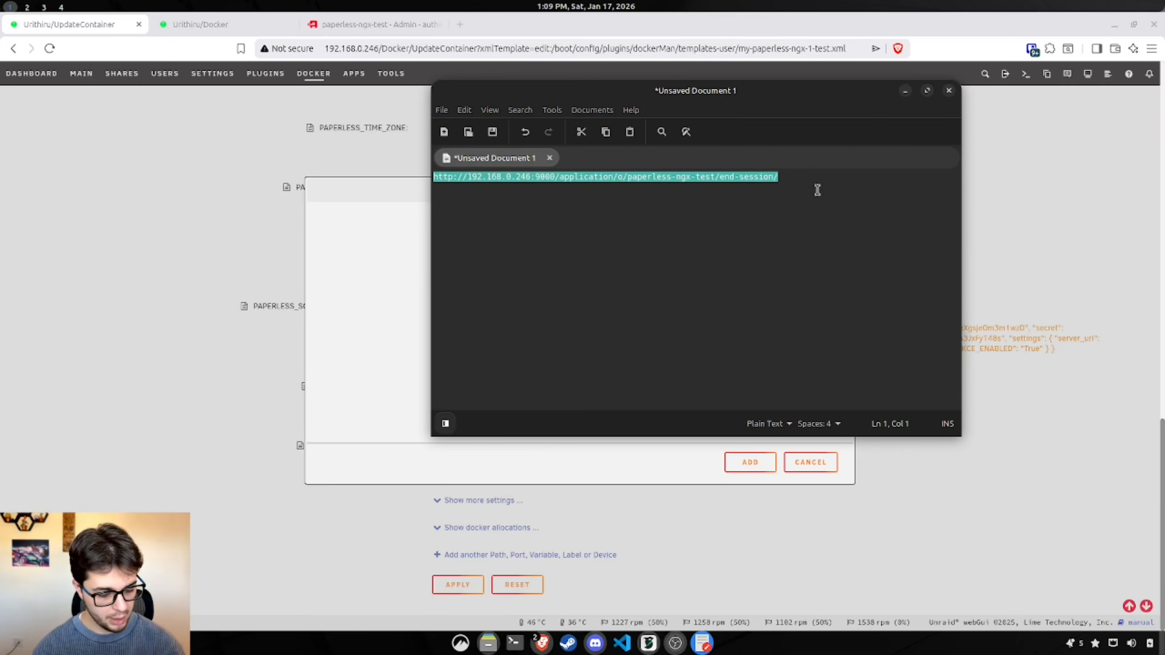
# Step: Paste the end-session URL into Key, Value and Default Value, add the variable, and apply the container changes
pyautogui.click(376, 338)
pyautogui.click(572, 289)
pyautogui.hotkey('ctrl', 'v')
pyautogui.click(572, 321)
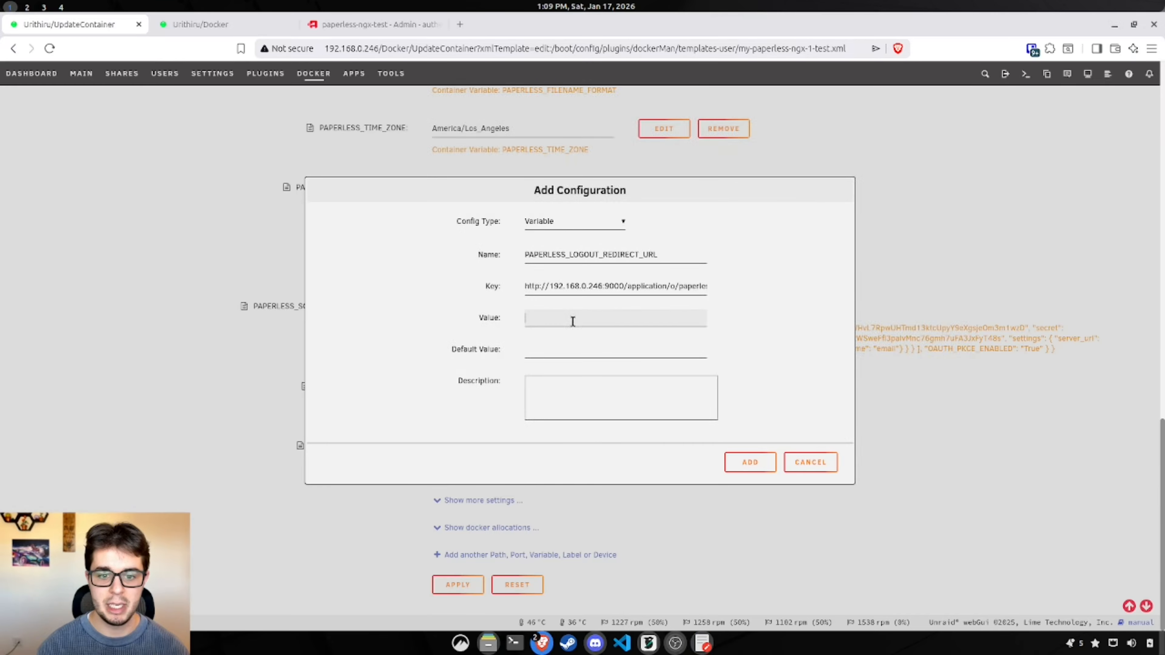
pyautogui.hotkey('ctrl', 'v')
pyautogui.click(555, 348)
pyautogui.hotkey('ctrl', 'v')
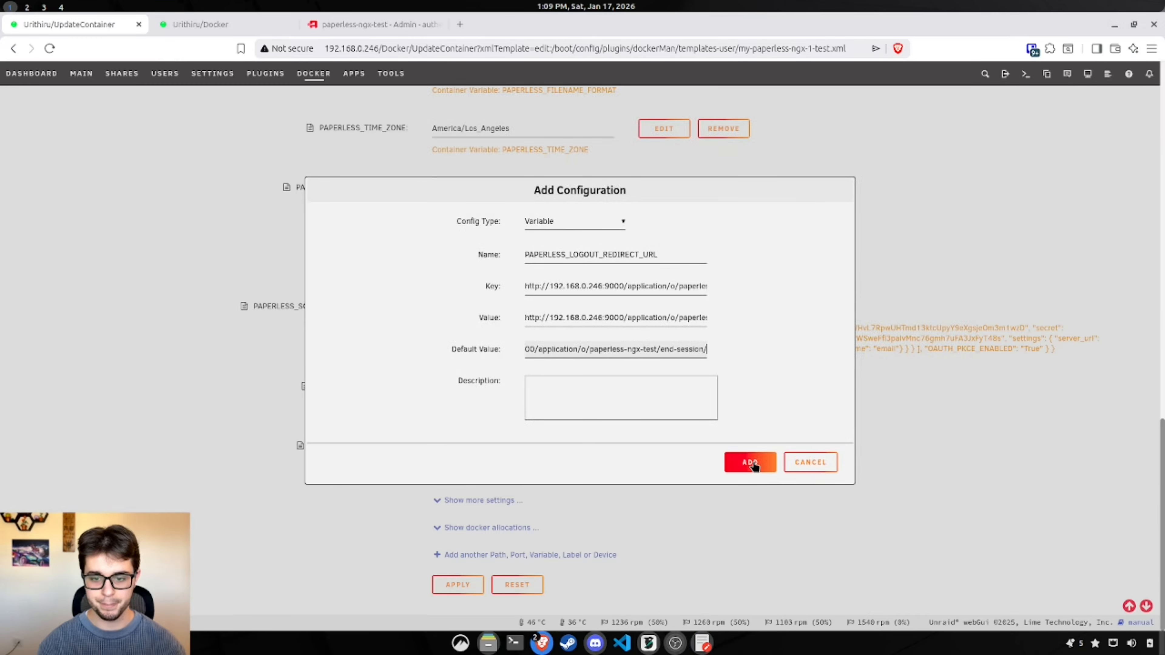
pyautogui.click(752, 464)
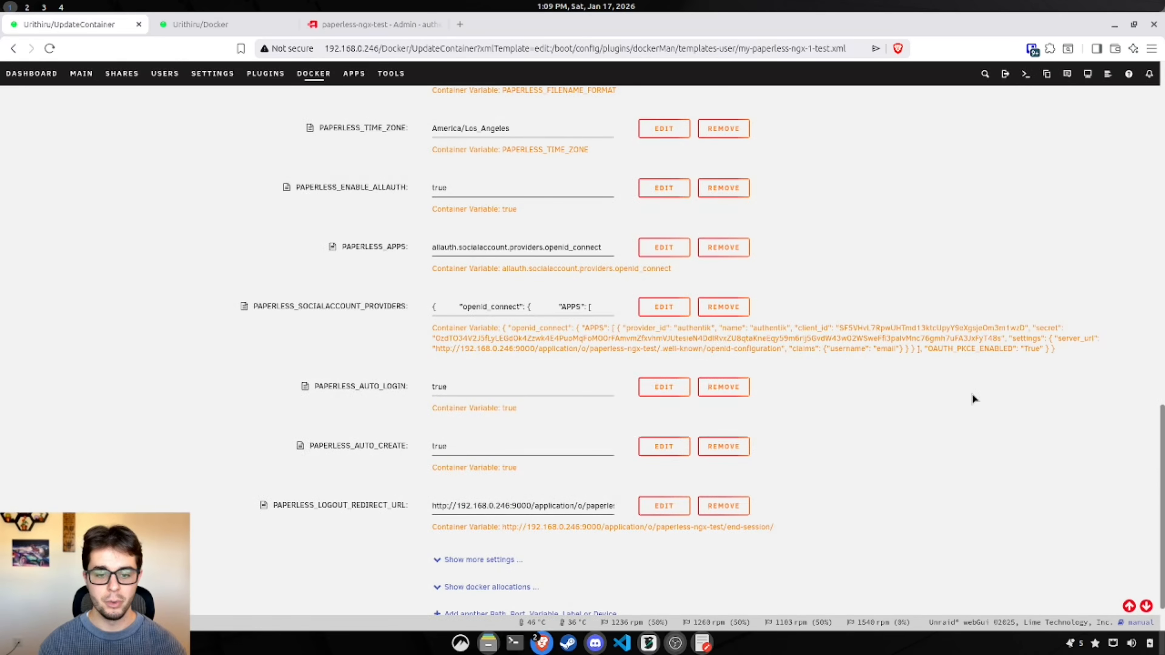
pyautogui.scroll(-2, 846, 401)
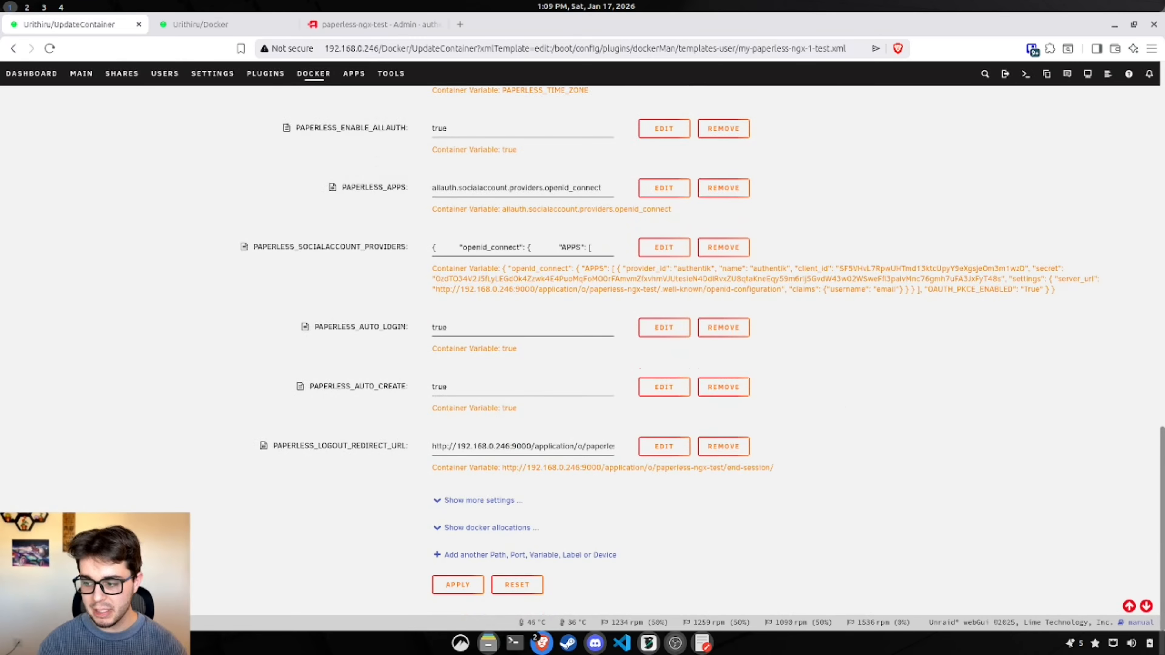
pyautogui.click(459, 590)
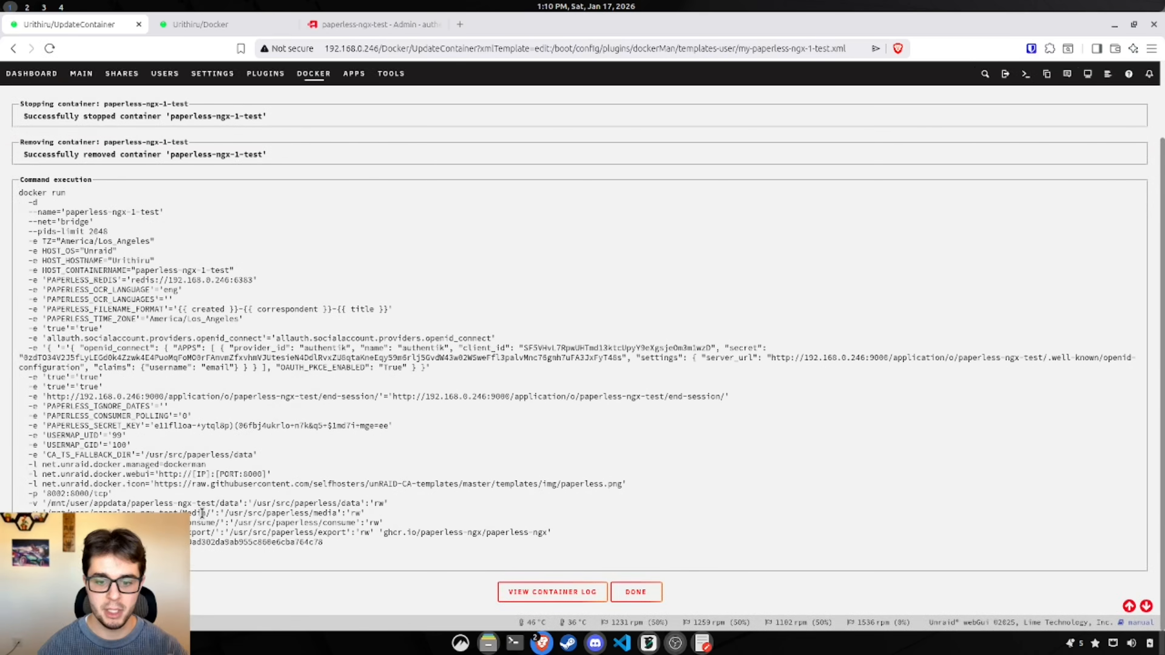
# Step: Close the docker run output with DONE to return to the Docker containers list
pyautogui.click(647, 592)
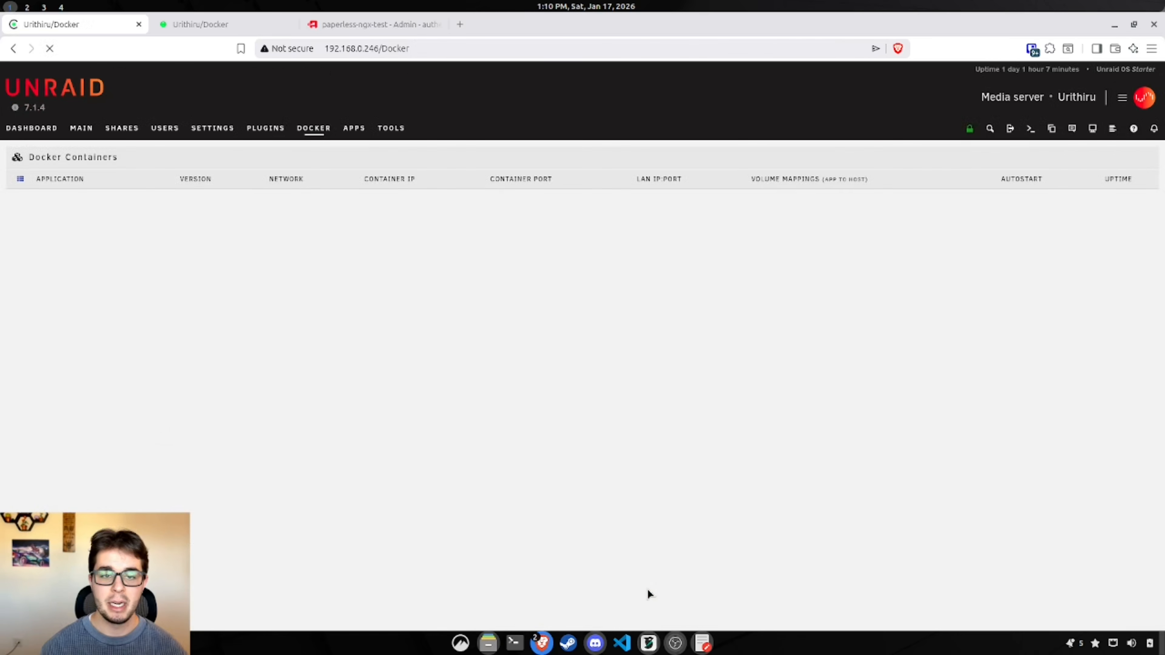